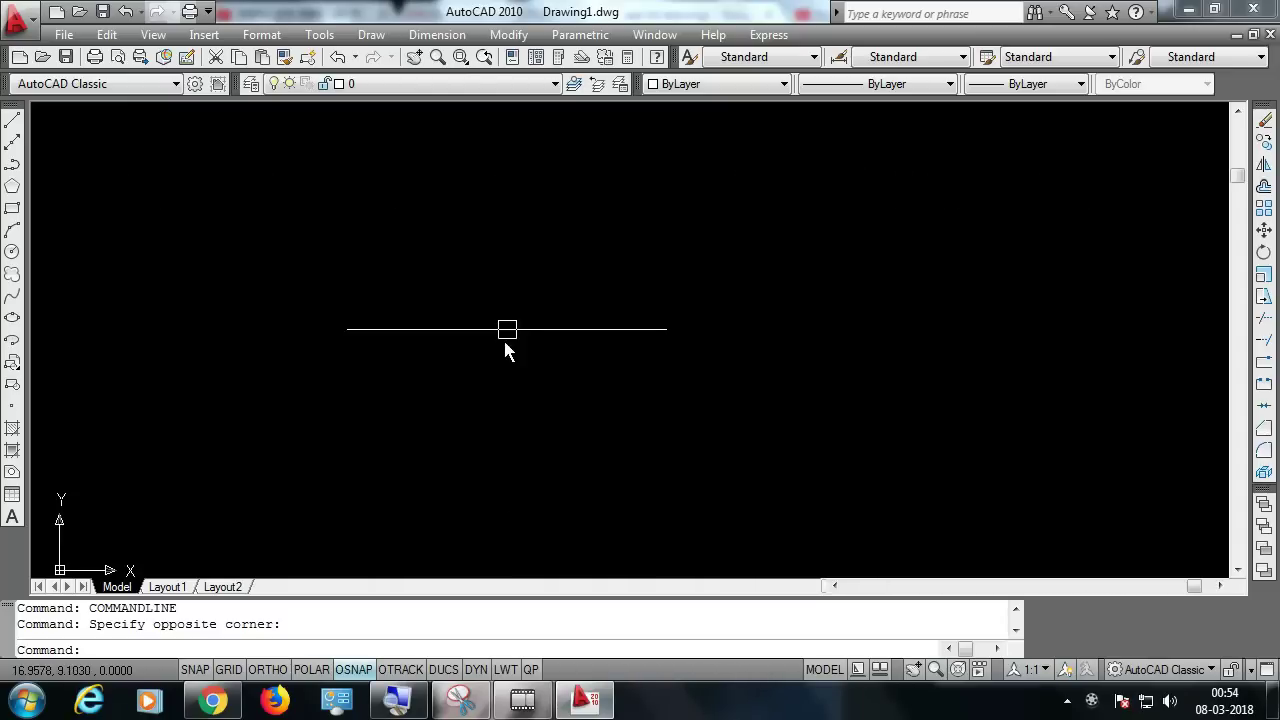
View the reference flange drawing in Chrome, with its R45, R20 and ø20 dimensions.
left_click(217, 701)
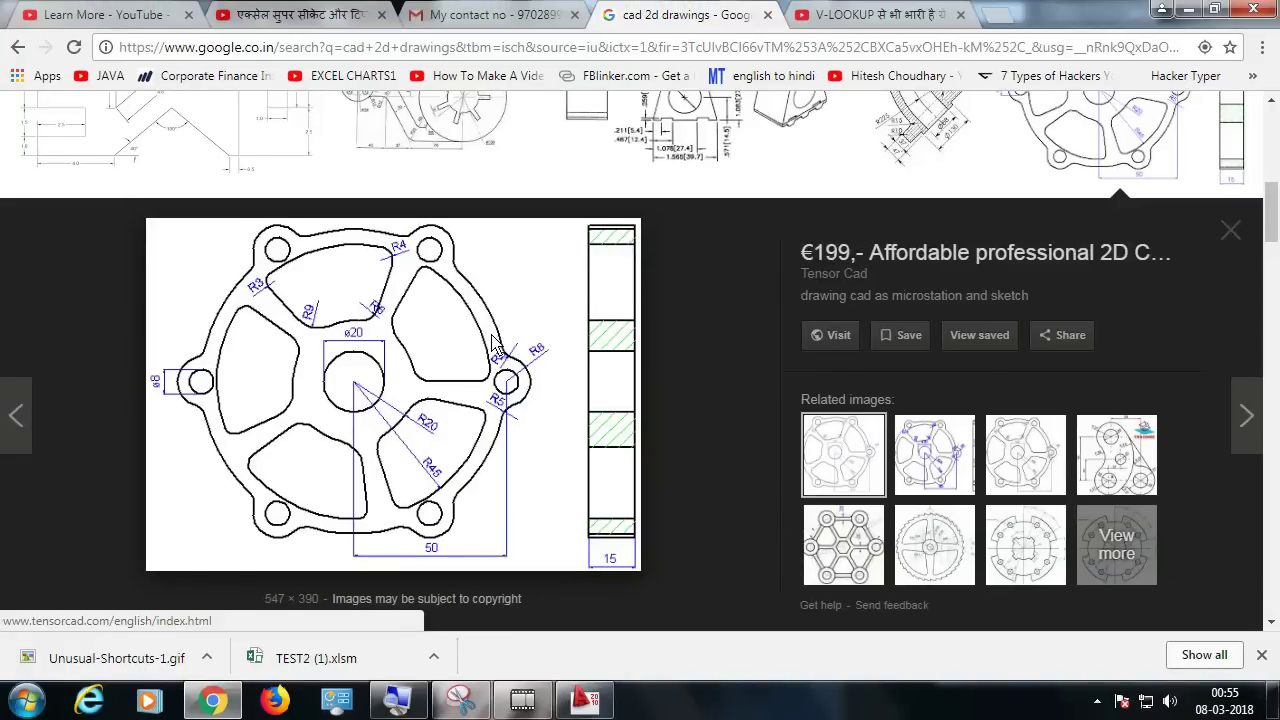
left_click(594, 707)
Draw a radius-10 circle for the central hole with the C command, then zoom out.
type("c")
key("Return")
left_click(456, 315)
type("1")
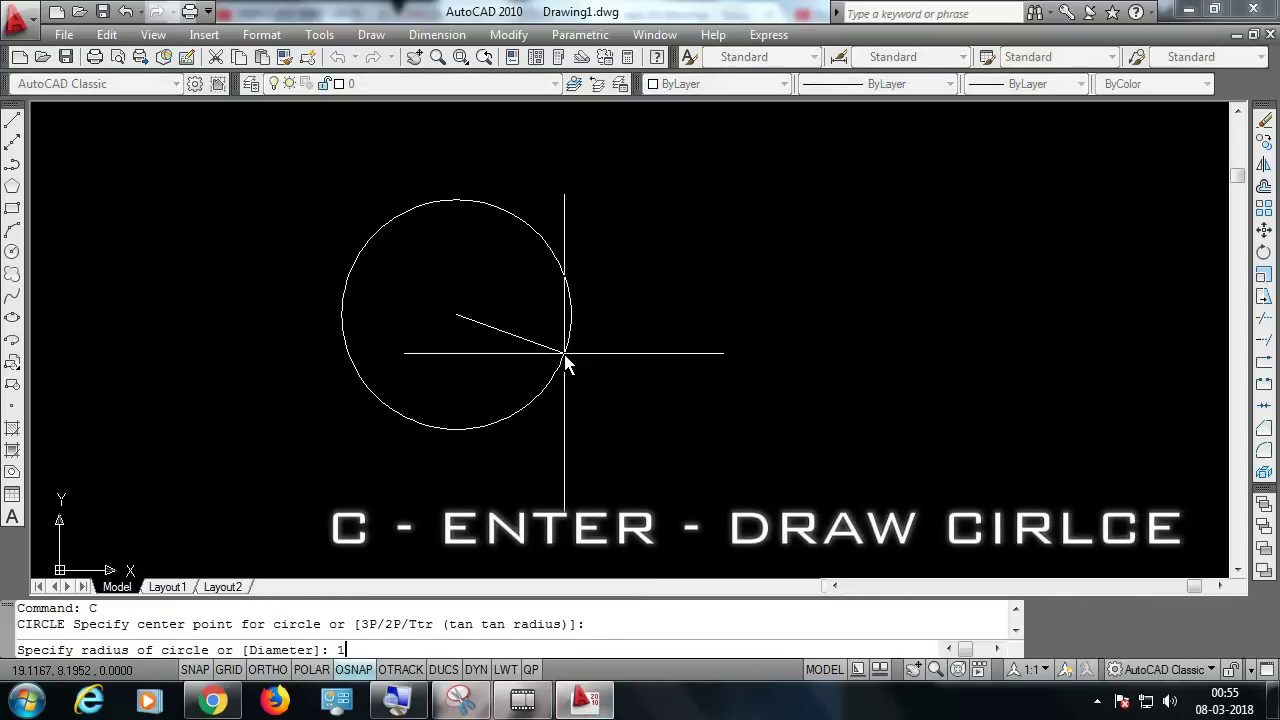
type("0")
key("Return")
scroll(560, 360, "down", 2)
scroll(557, 357, "down", 2)
scroll(560, 380, "down", 1)
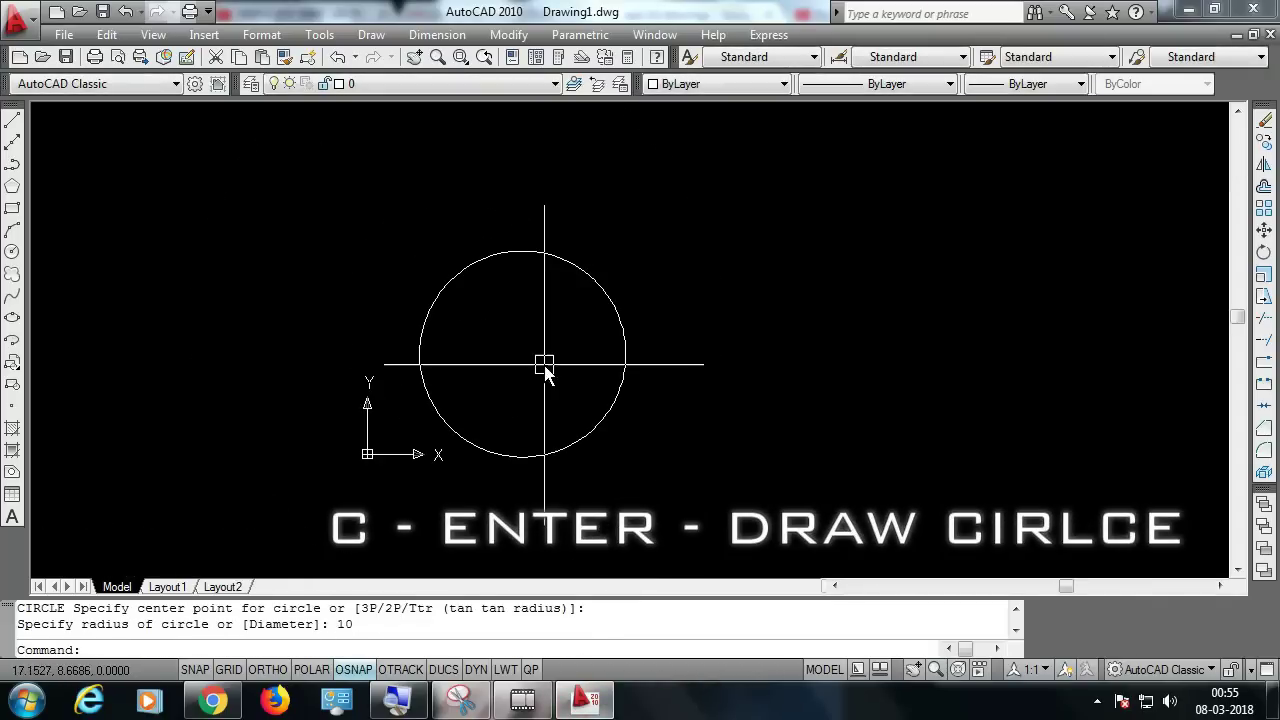
scroll(545, 370, "down", 2)
scroll(515, 408, "down", 1)
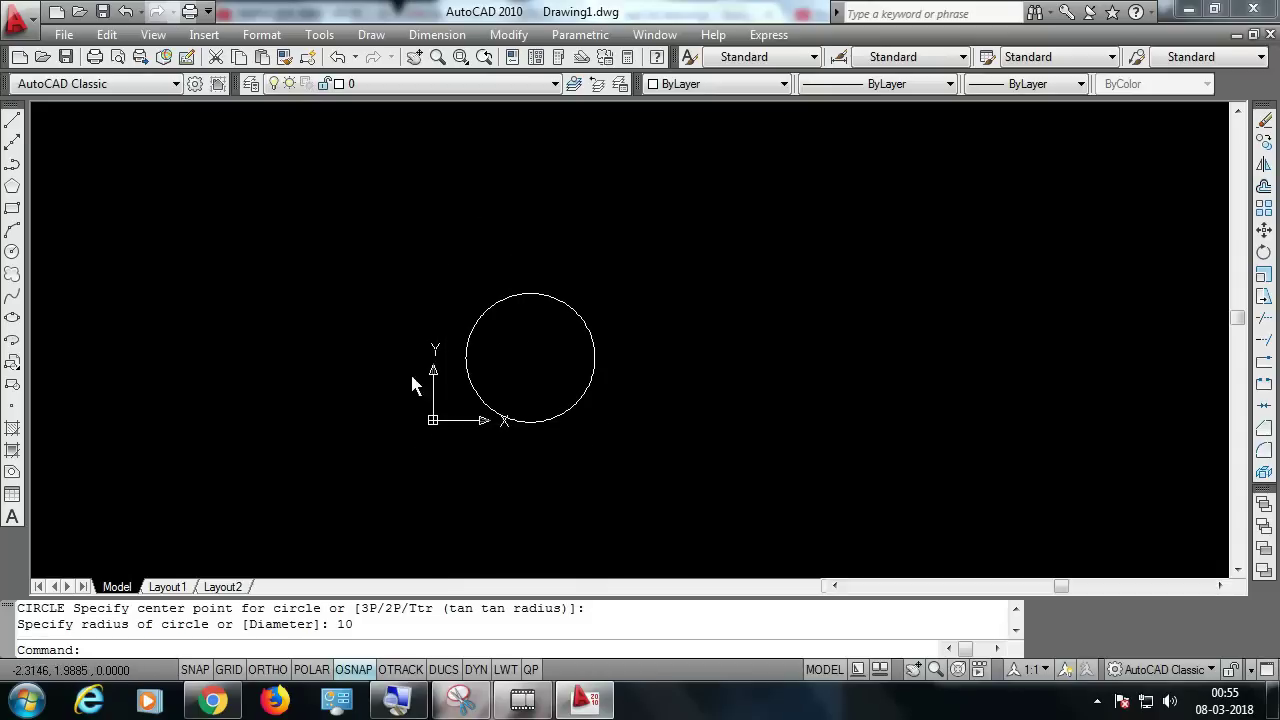
Move the UCS origin to a new point with Tools > New UCS > Origin.
left_click(325, 38)
mouse_move(90, 605)
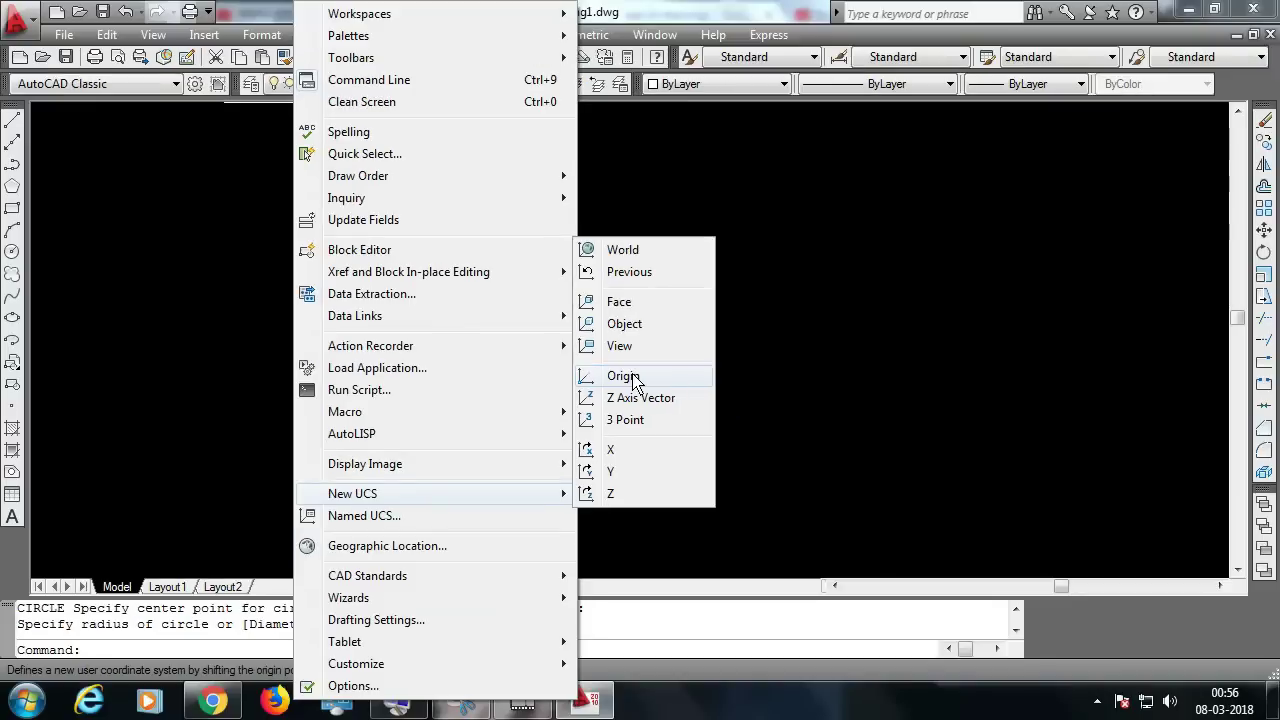
left_click(631, 377)
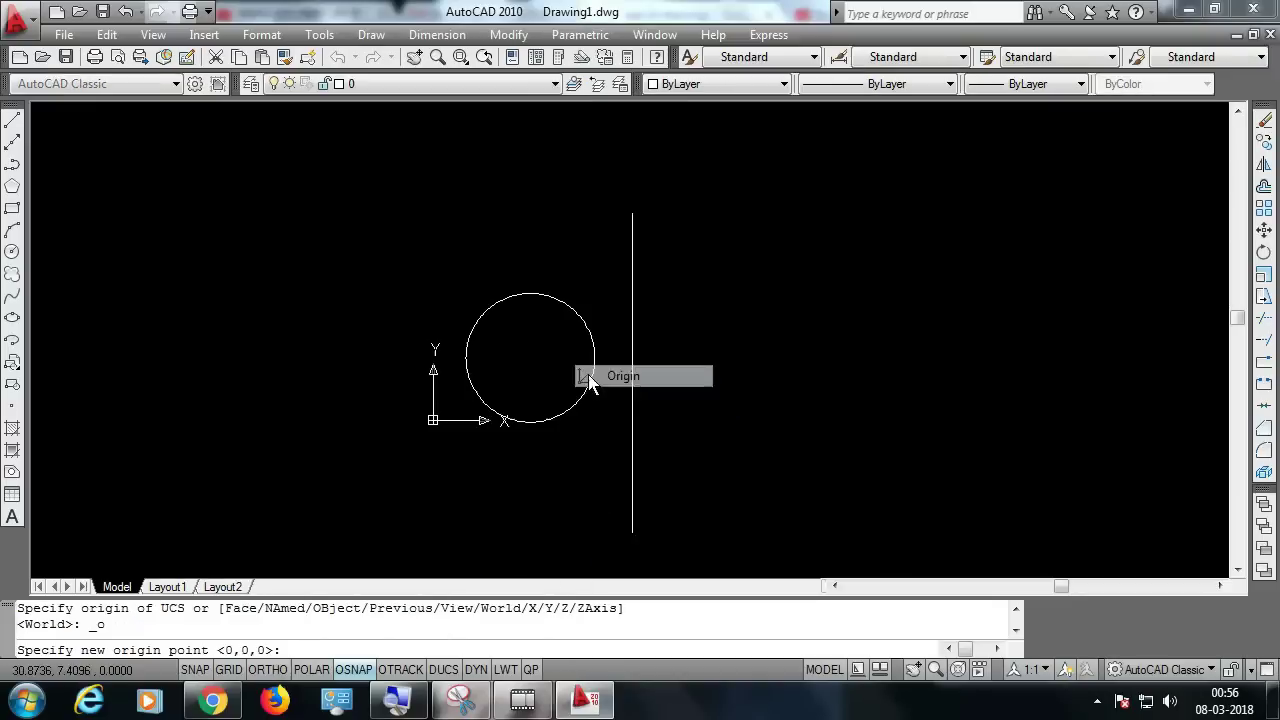
left_click(58, 558)
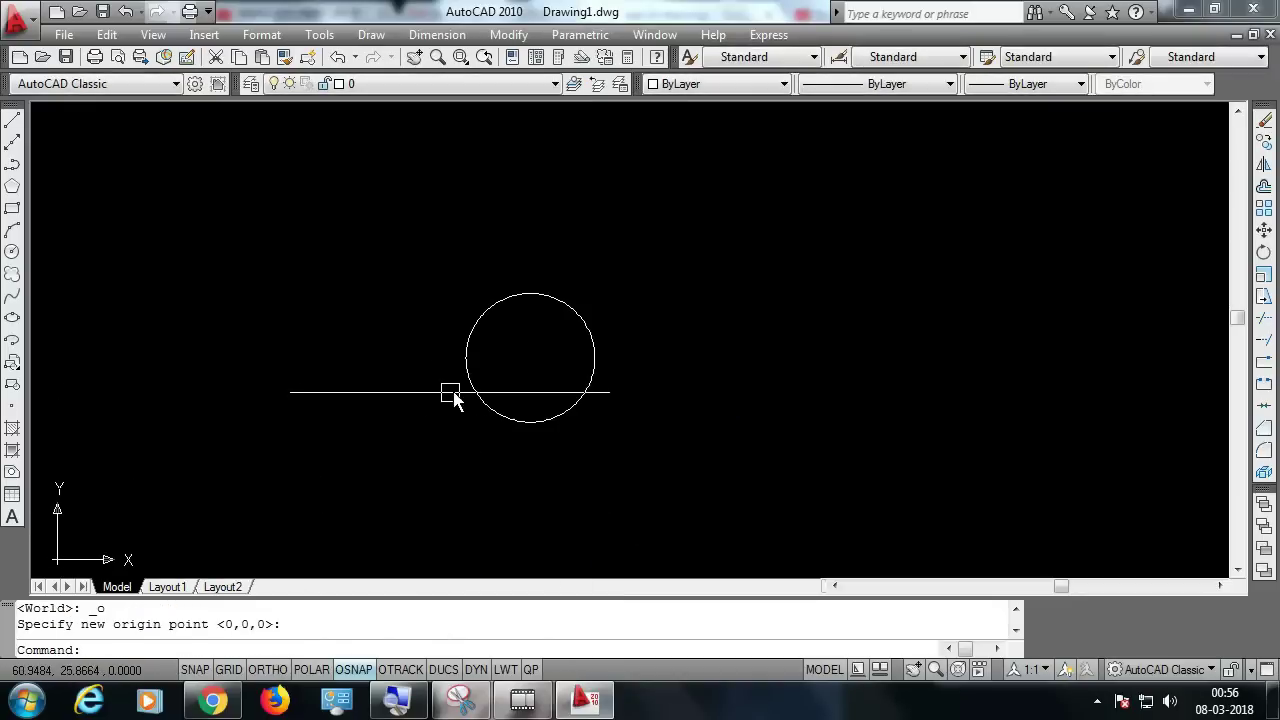
Pan the view to re-centre the radius-10 circle.
scroll(465, 395, "down", 2)
middle_click_drag(474, 474, 523, 428)
left_click(410, 58)
mouse_move(474, 386)
left_mouse_down()
mouse_move(557, 394)
mouse_move(492, 371)
mouse_move(575, 386)
left_mouse_up()
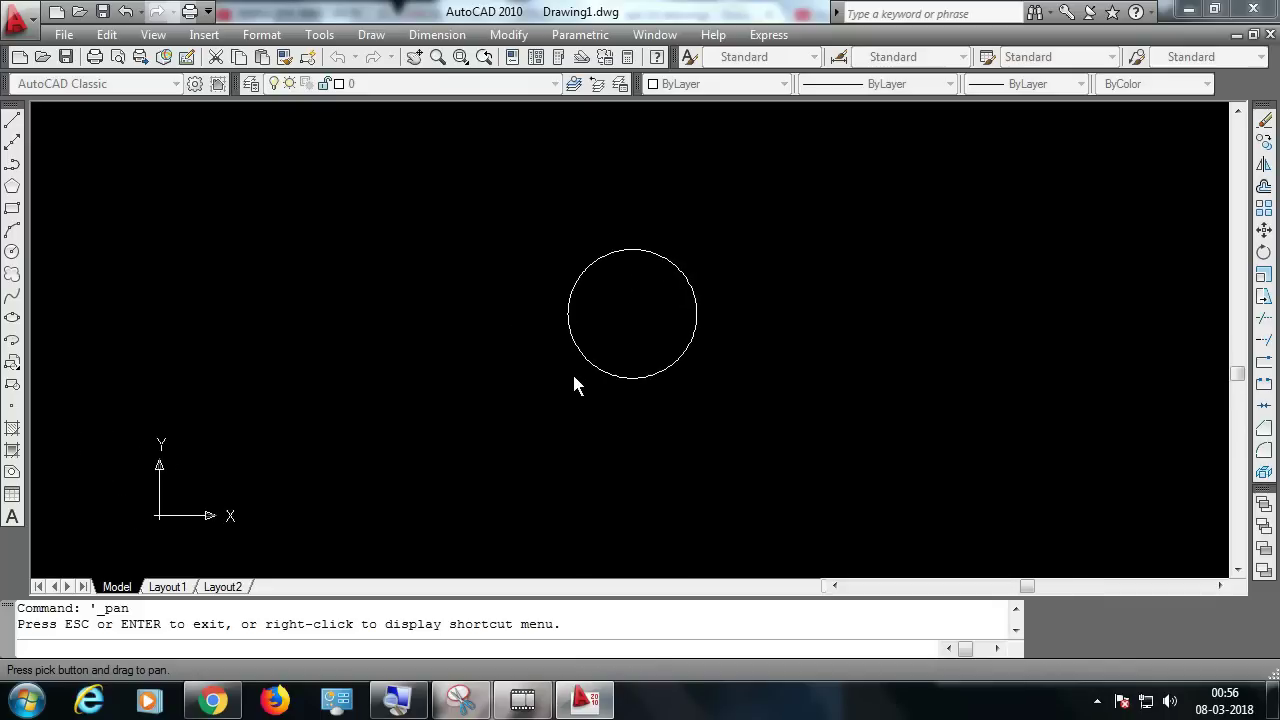
right_click(490, 281)
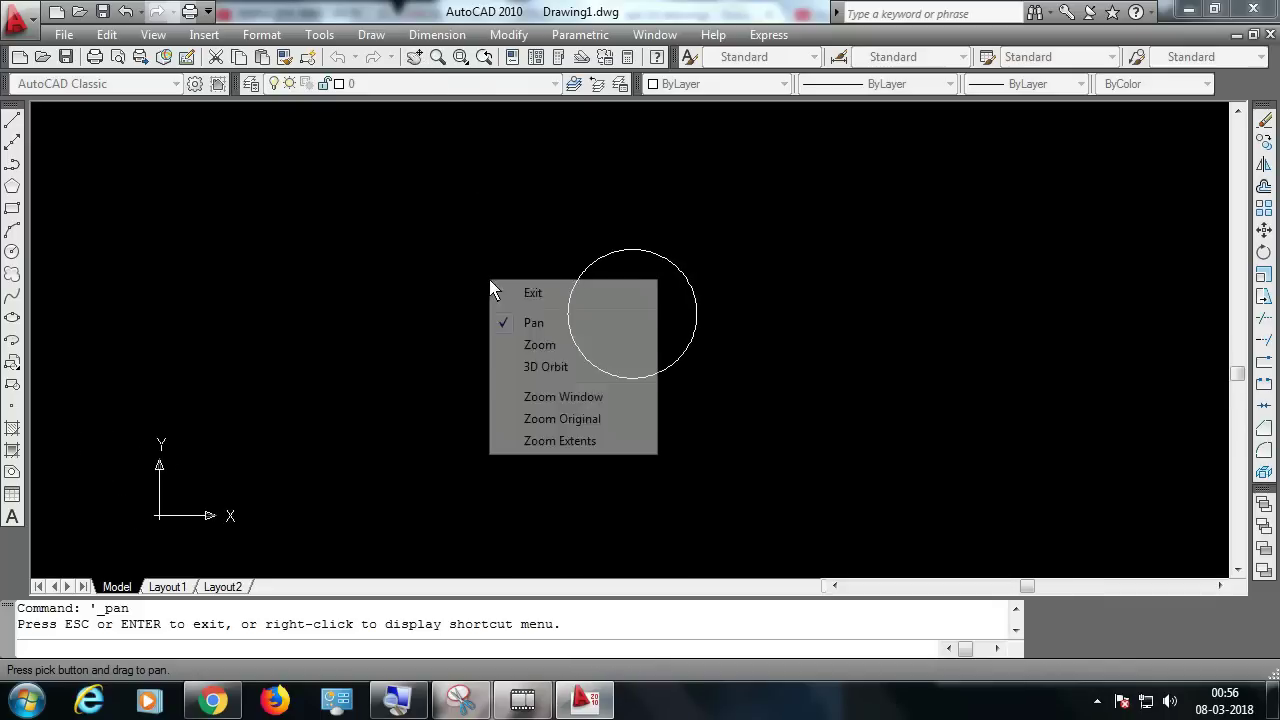
left_click(534, 295)
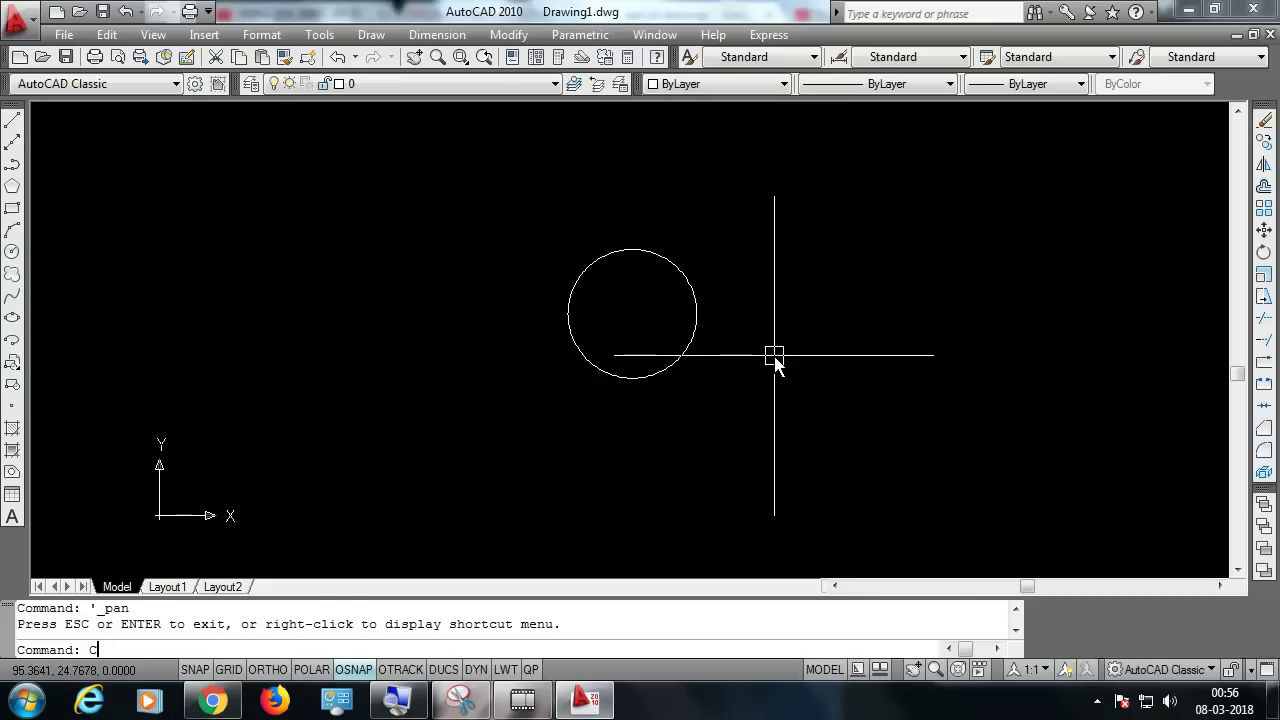
Draw circles of radius 20, 45 and 50 concentric with the central hole.
key("Return")
left_click(632, 314)
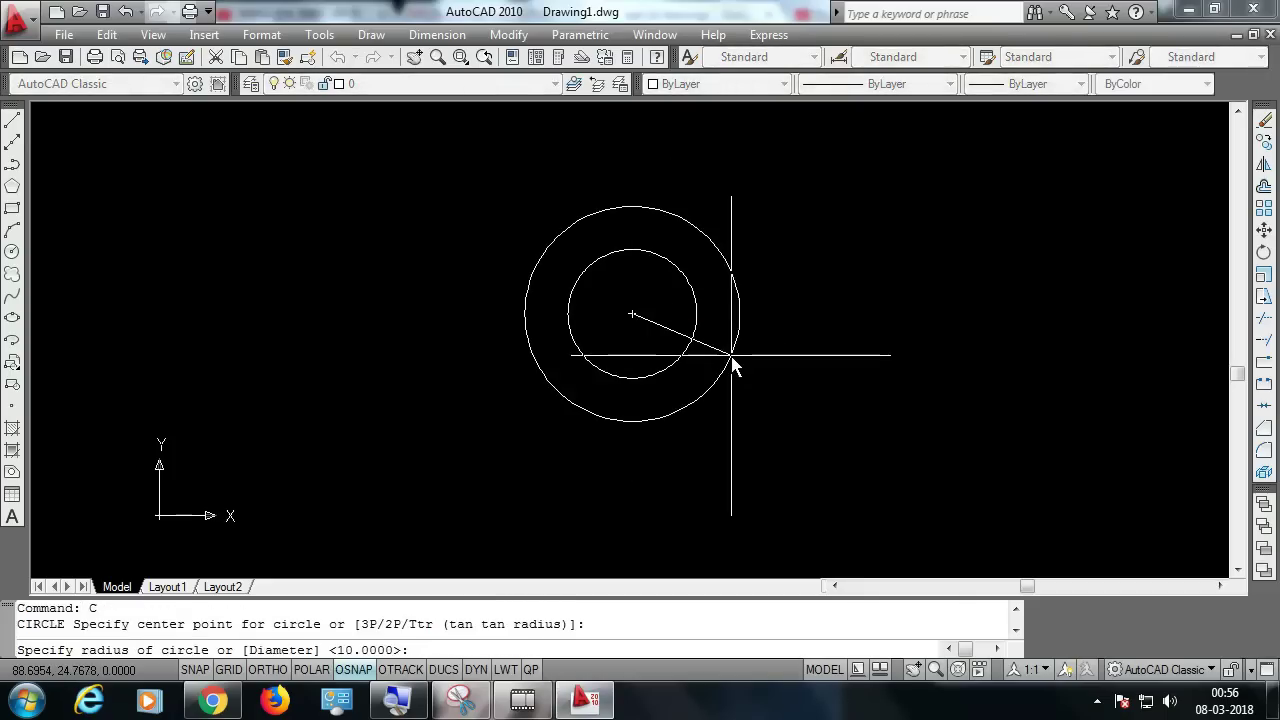
type("20")
key("Return")
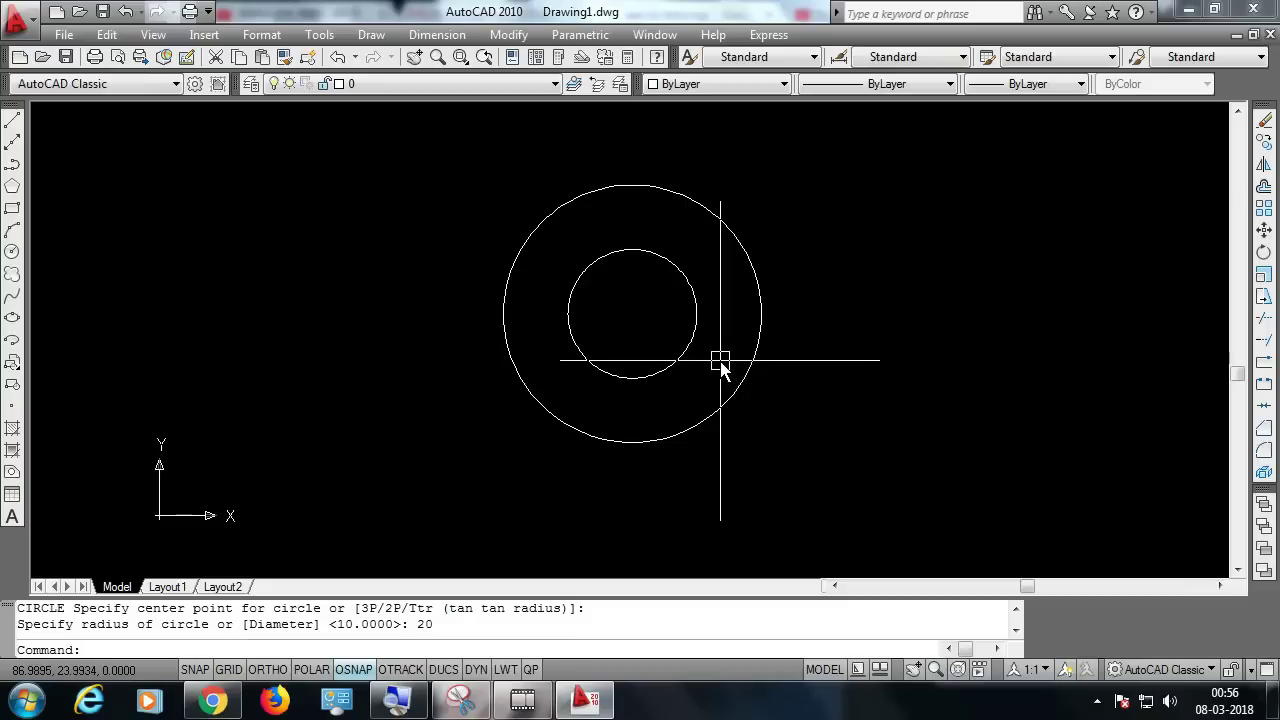
key("Return")
left_click(632, 314)
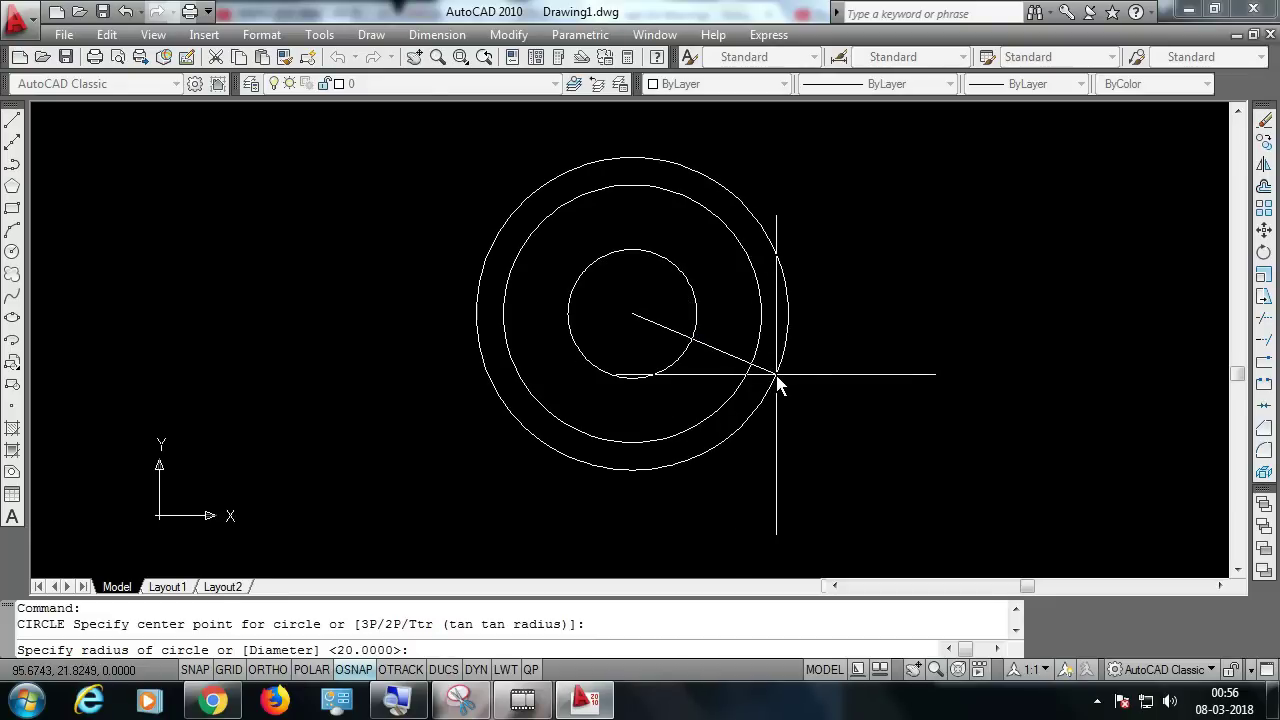
type("45")
key("Return")
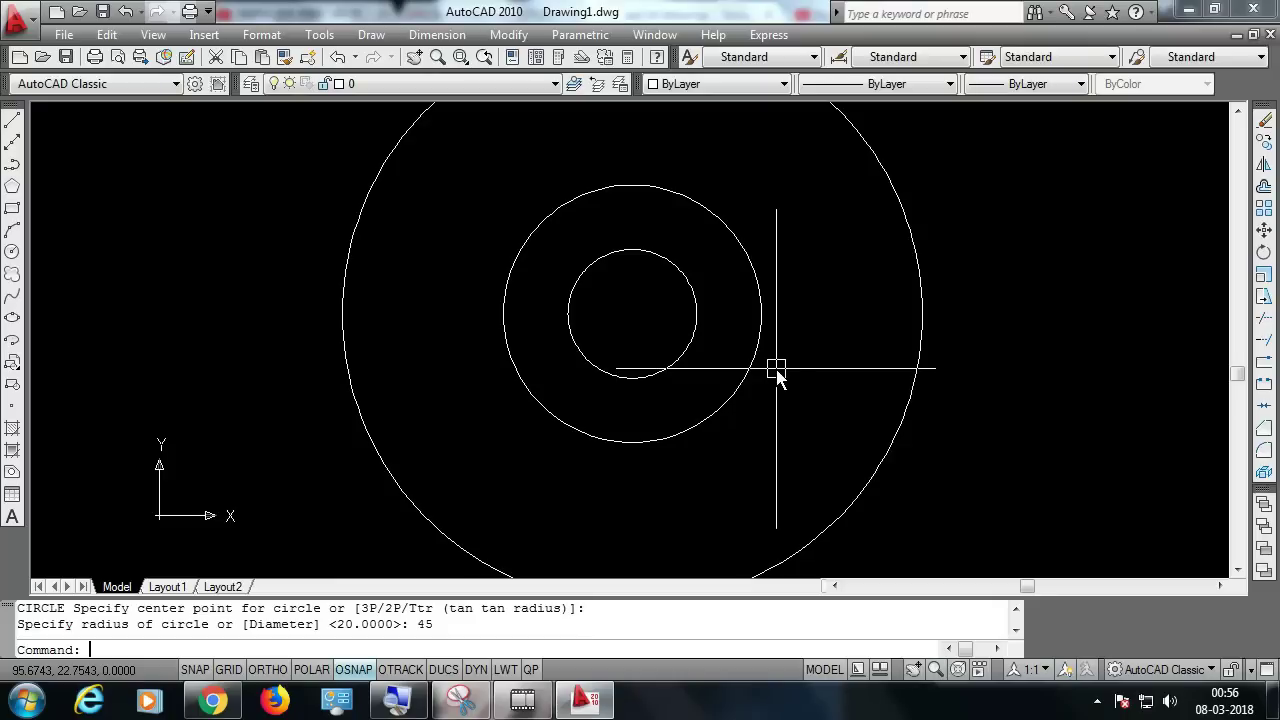
key("Return")
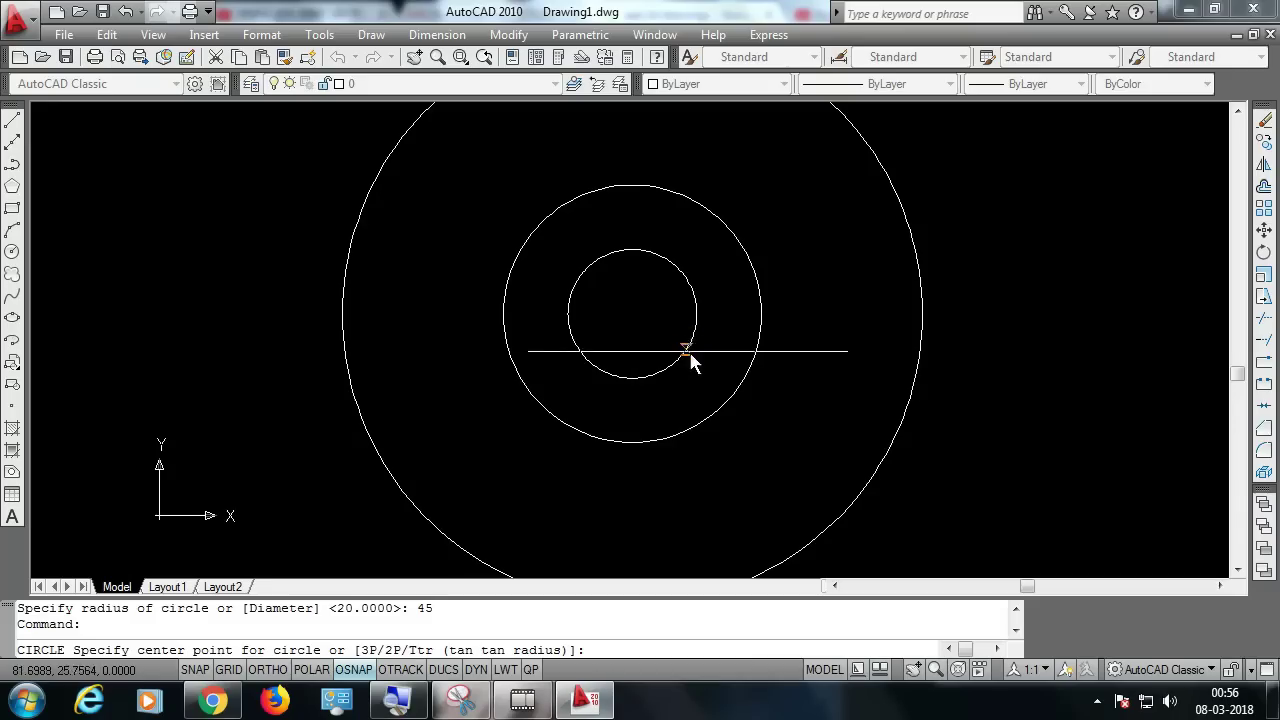
left_click(631, 315)
type("50")
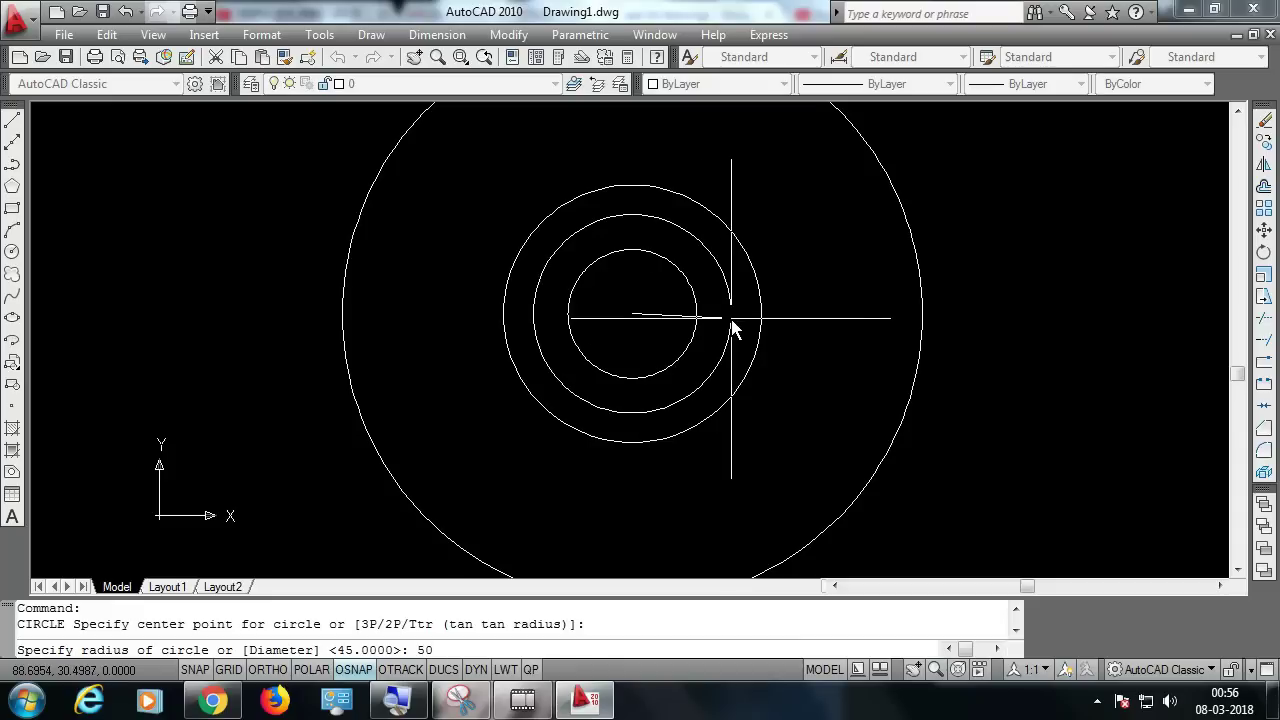
key("Return")
scroll(718, 355, "down", 1)
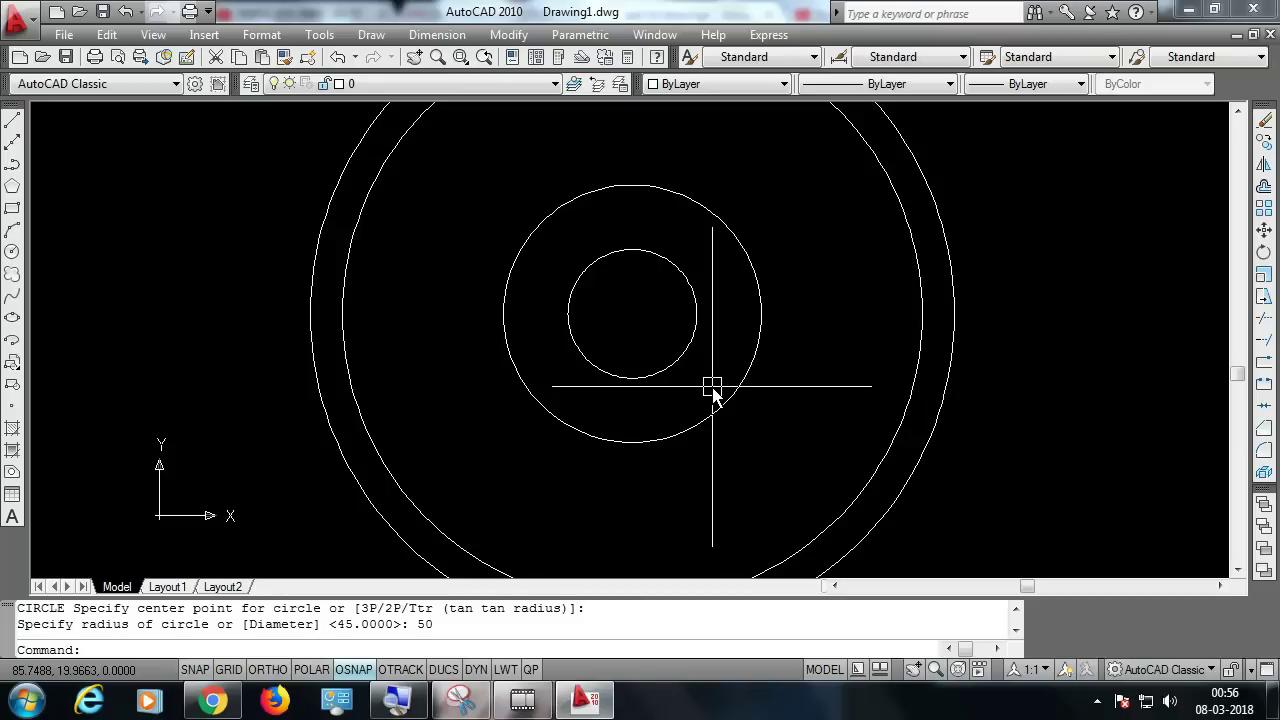
type("Z")
Zoom to extents so all four circles fit, then look at the reference drawing.
key("Return")
type("E")
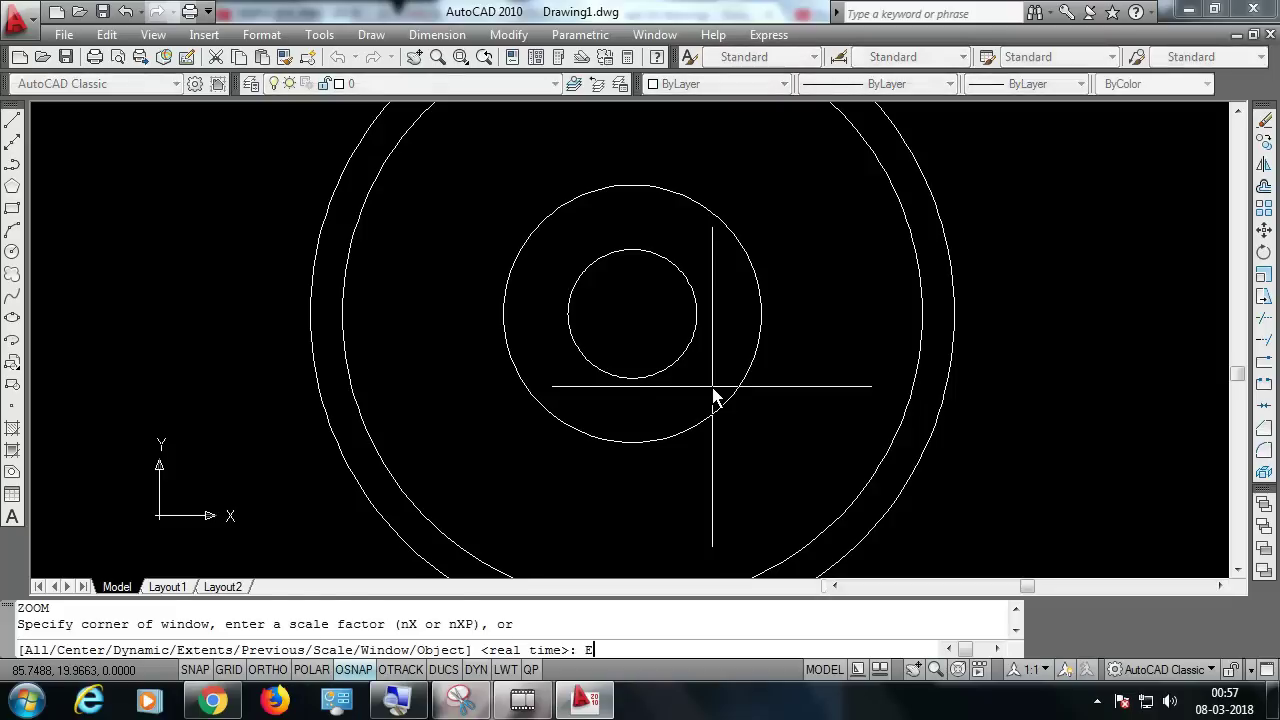
key("Return")
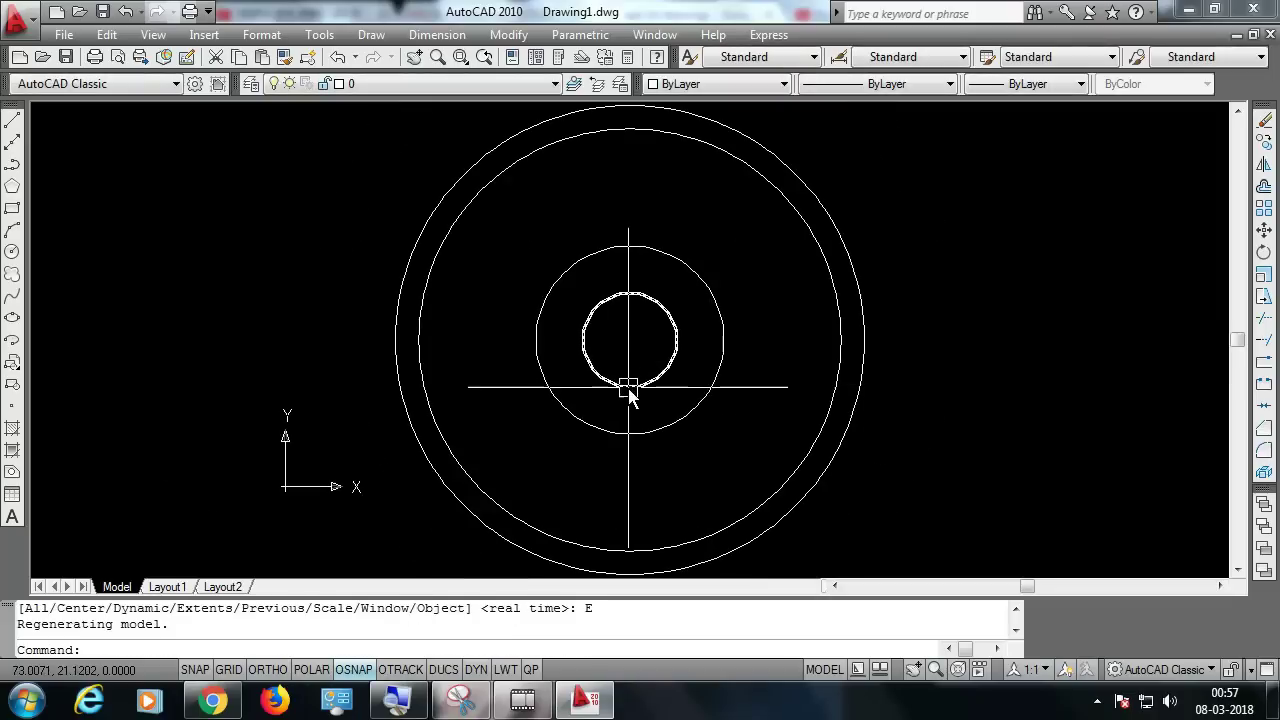
mouse_move(757, 268)
middle_mouse_down()
mouse_move(748, 290)
mouse_move(749, 270)
middle_mouse_up()
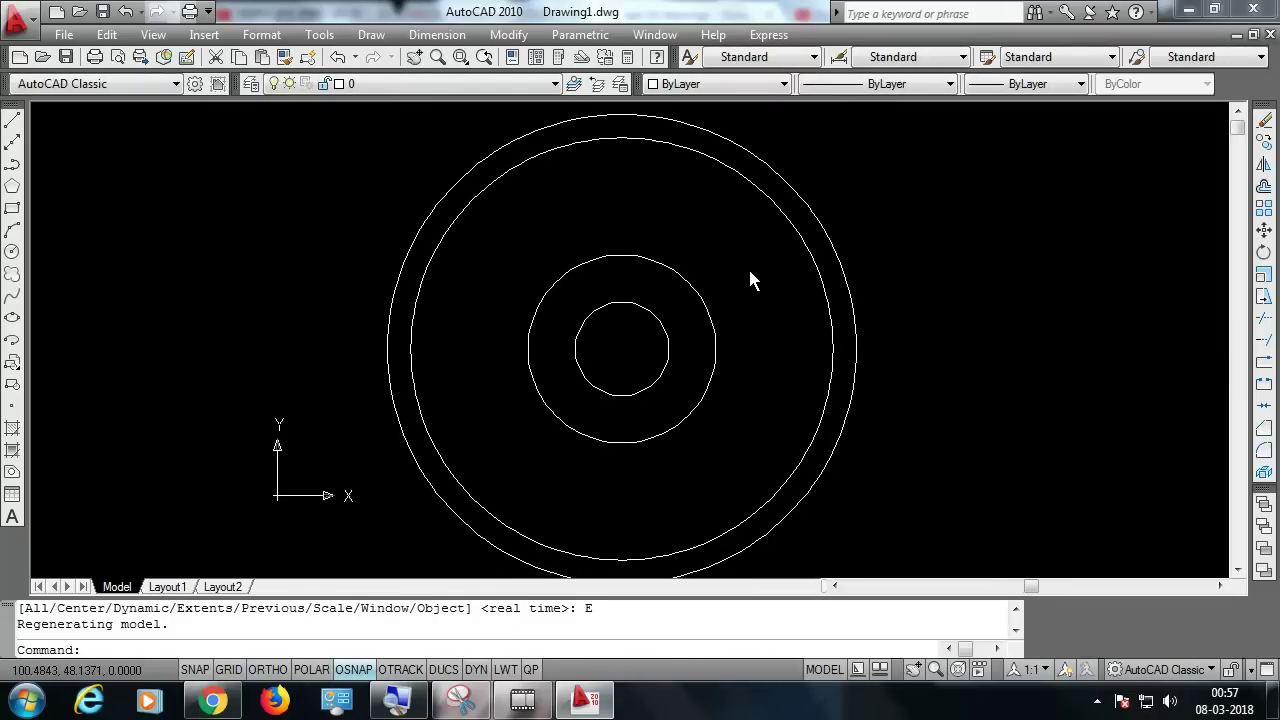
key("alt+Tab")
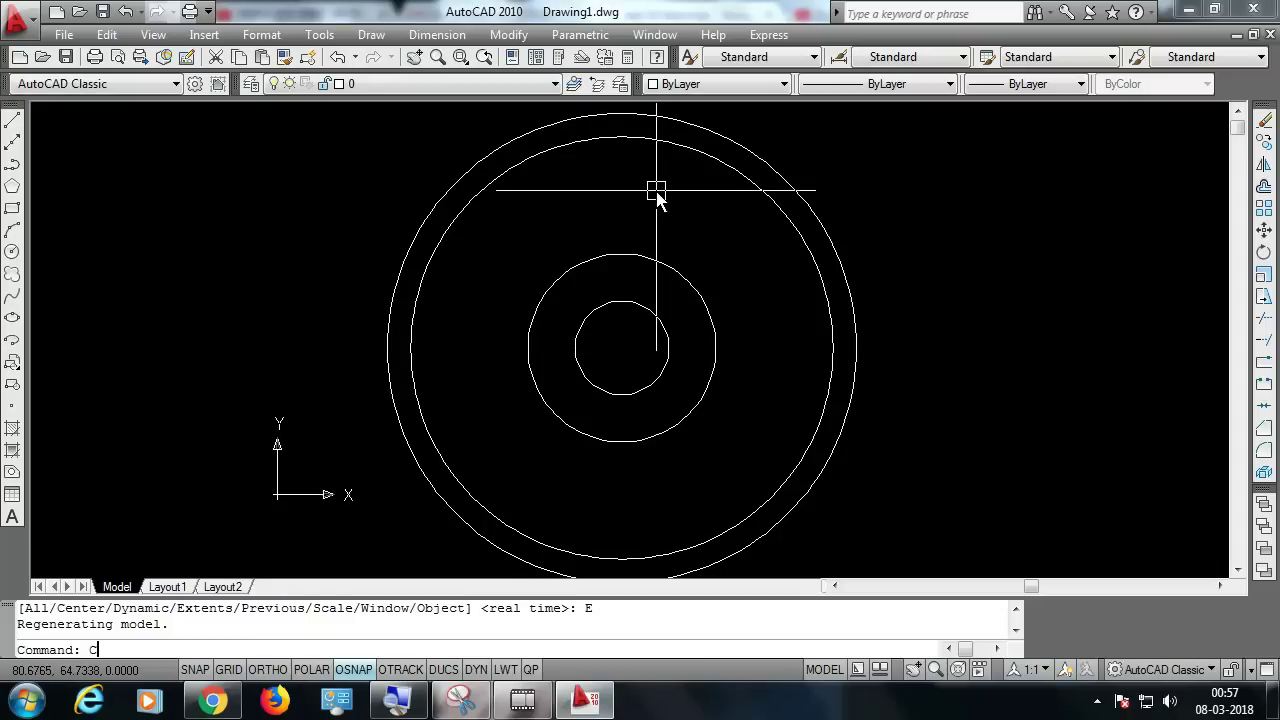
Draw a radius-4 circle centred on the top quadrant of the radius-50 circle.
key("Return")
scroll(643, 195, "down", 3)
scroll(633, 203, "up", 1)
scroll(633, 203, "up", 2)
left_click(623, 214)
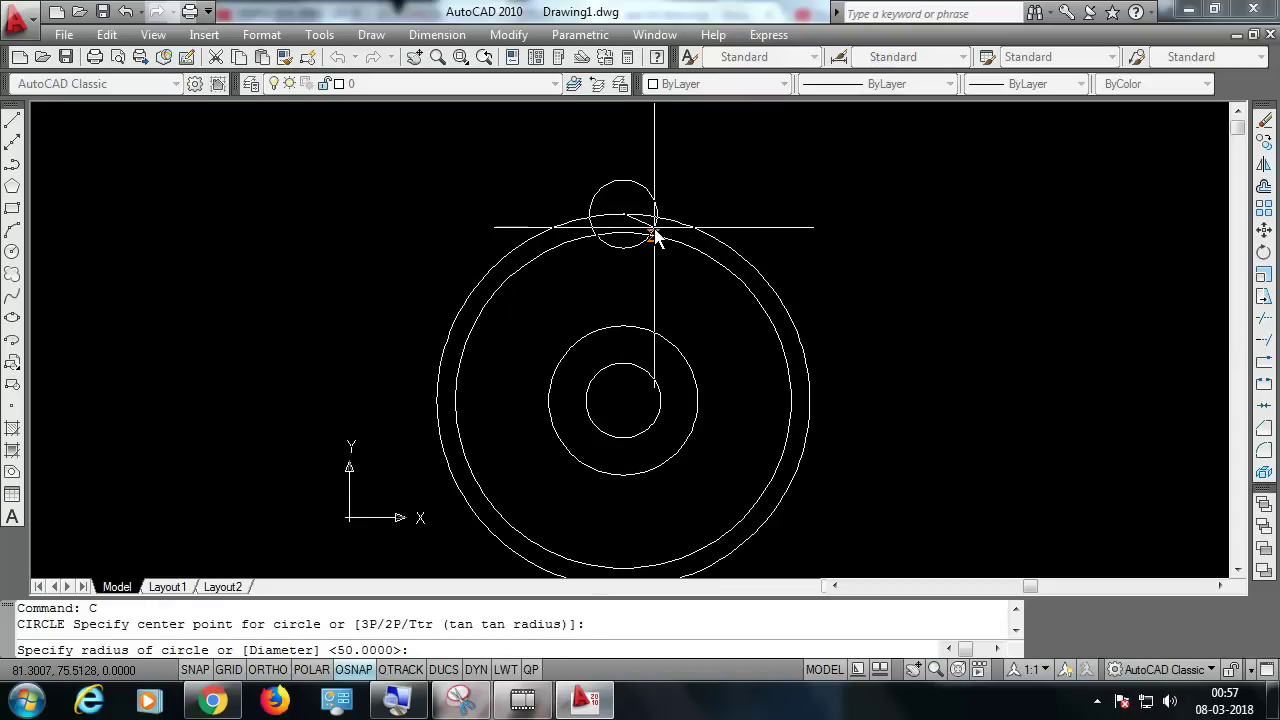
key("alt+Tab")
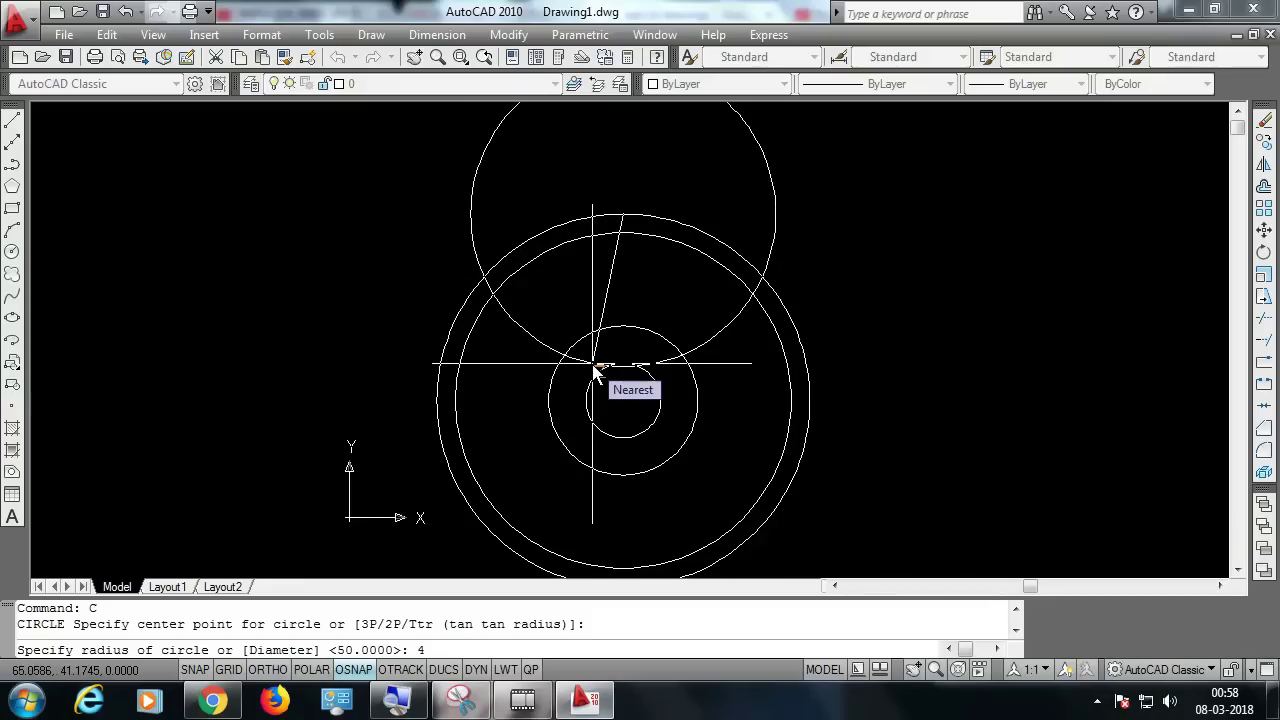
key("Return")
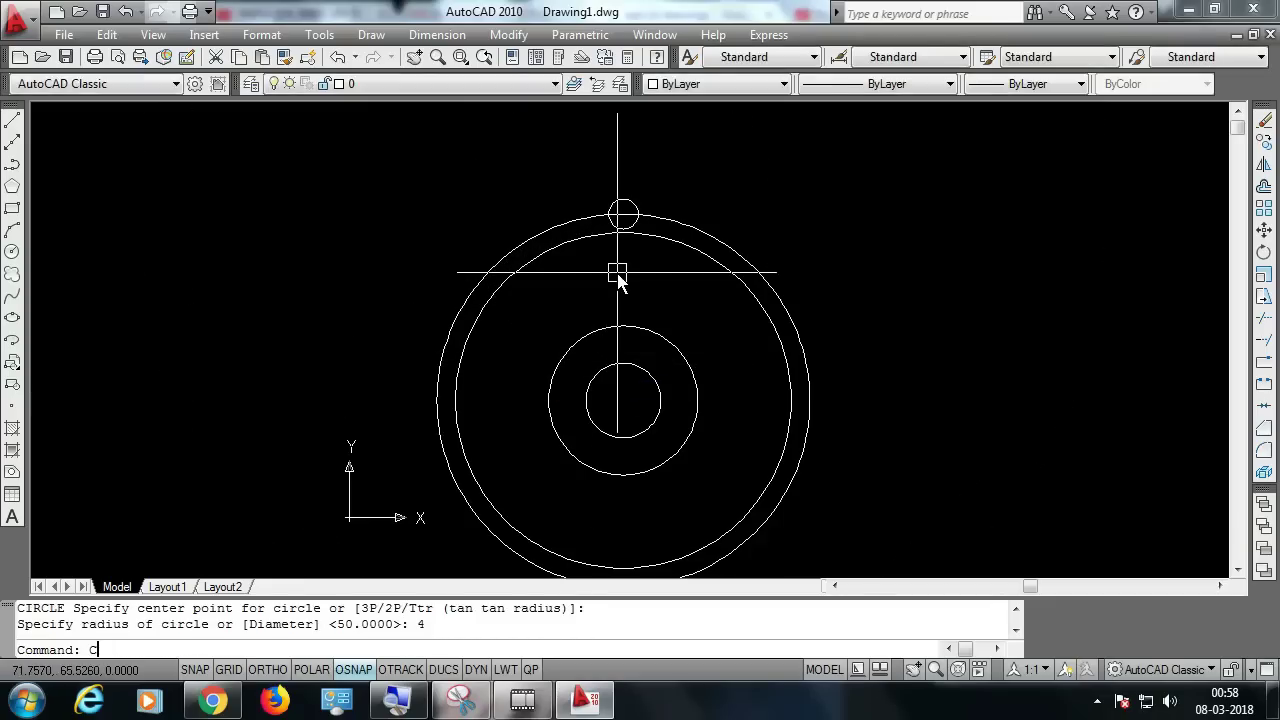
Add a concentric radius-8 circle around the radius-4 hole.
key("Return")
left_click(622, 214)
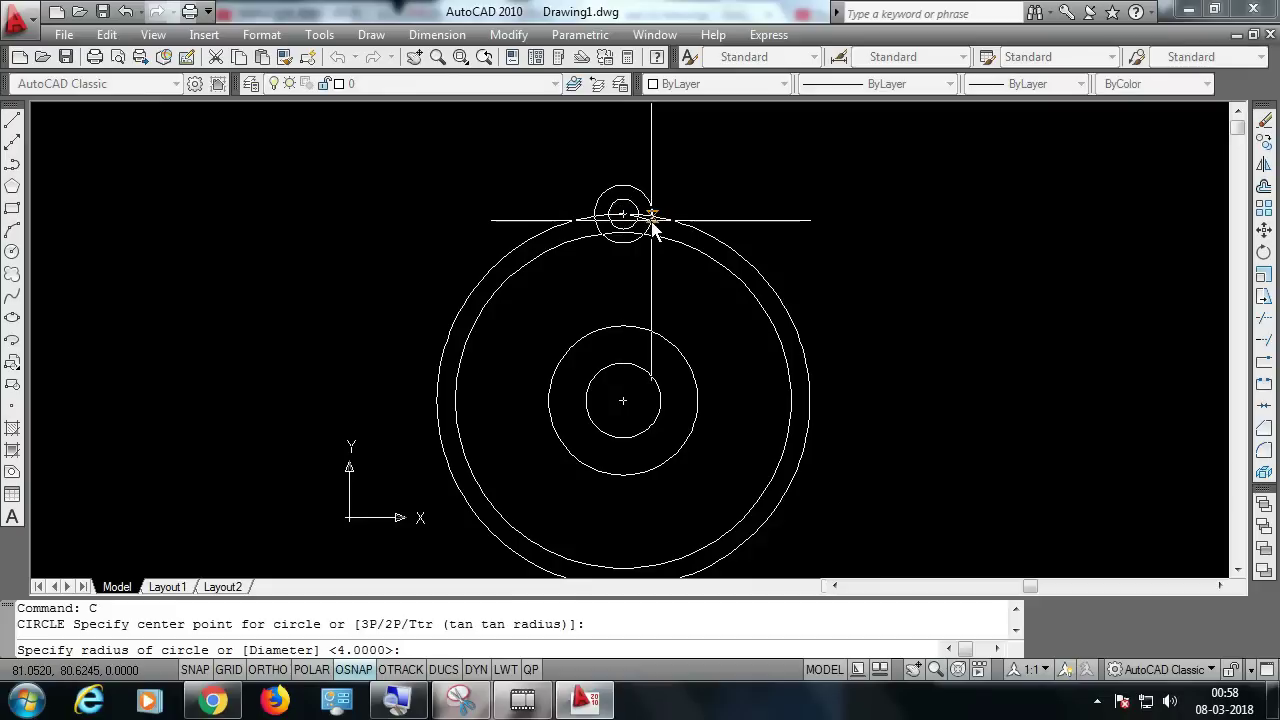
type("8")
key("Return")
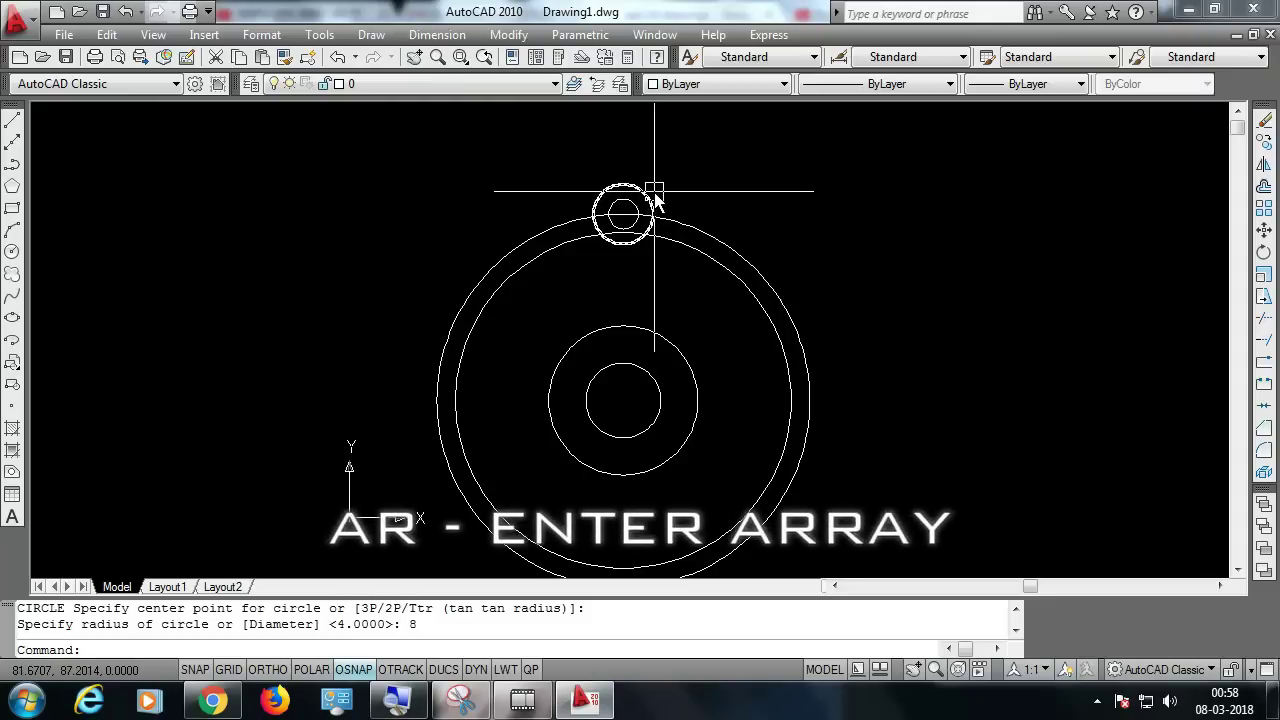
Open the Array dialog in Polar mode and select the two small top circles.
type("AR")
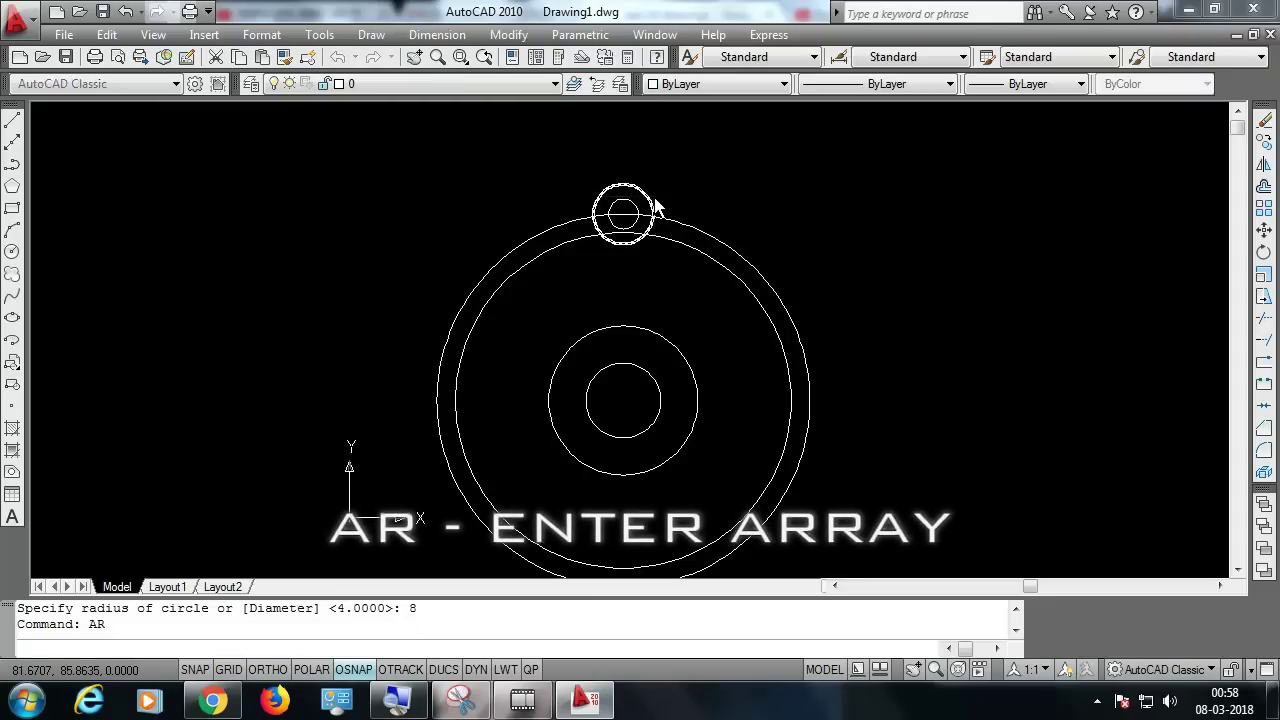
key("Return")
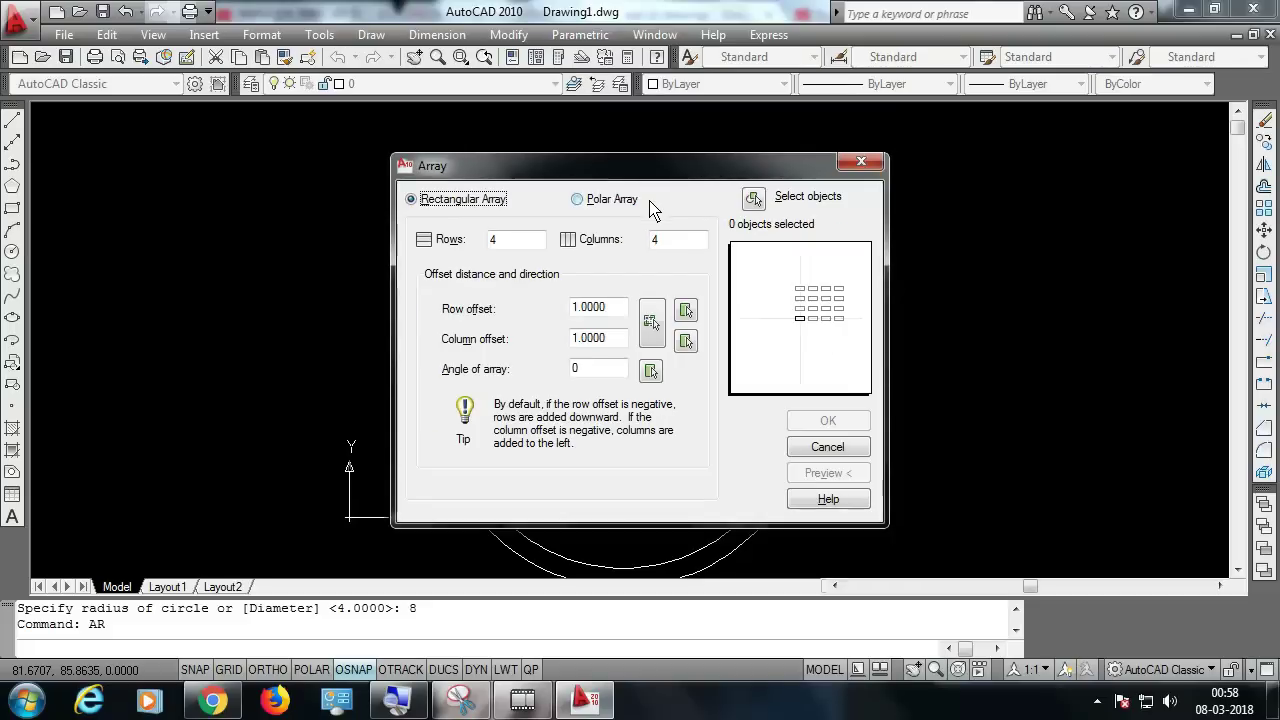
left_click(630, 201)
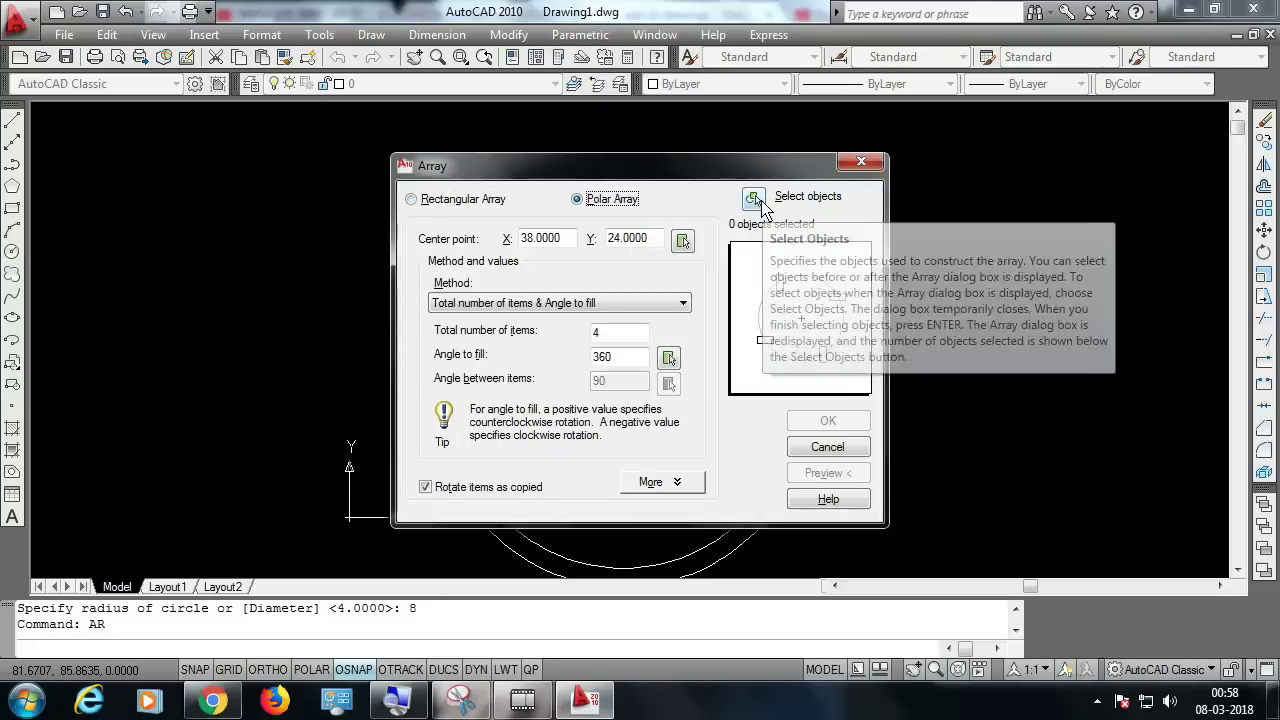
left_click(754, 198)
left_click(651, 193)
left_click(636, 204)
left_click(623, 199)
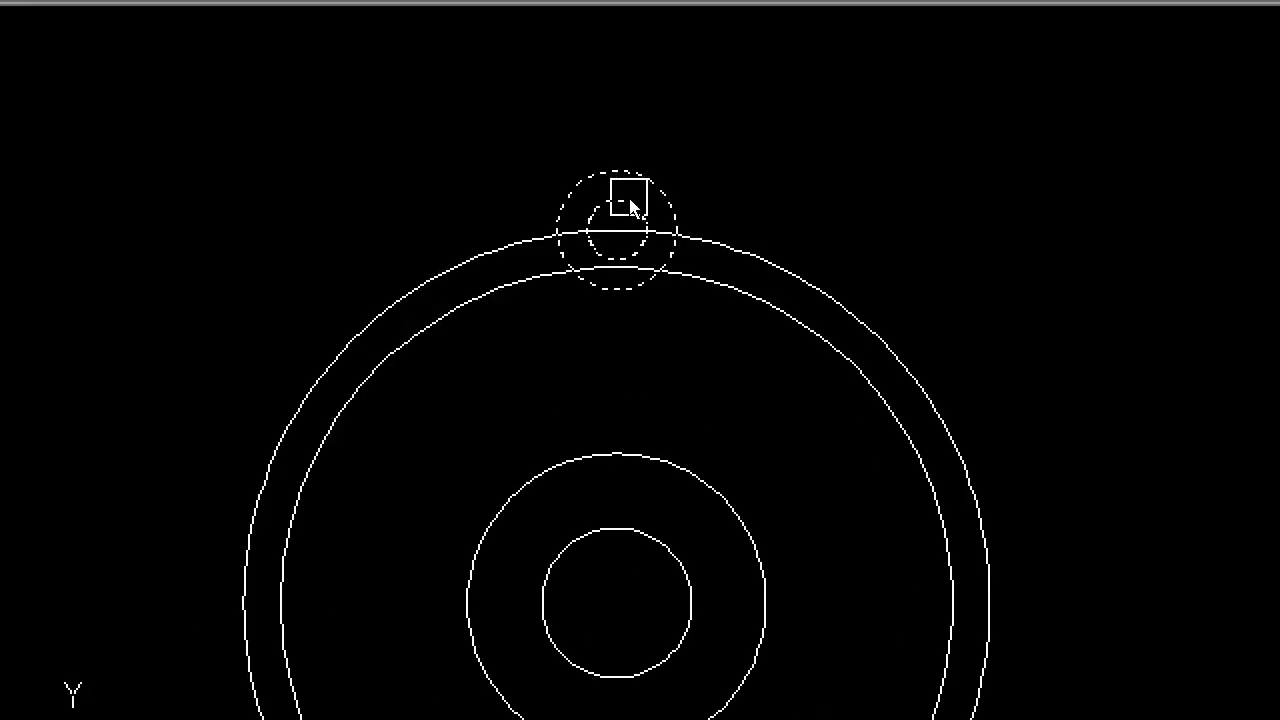
key("Return")
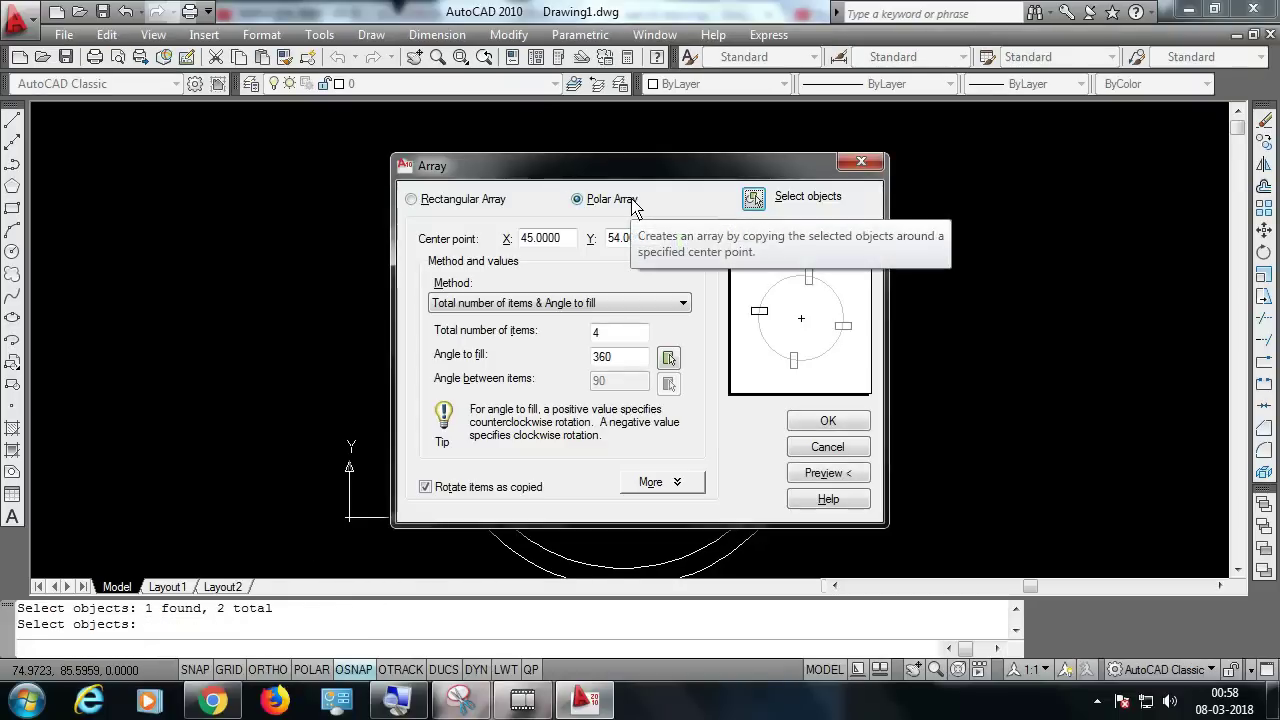
left_click_drag(648, 176, 823, 181)
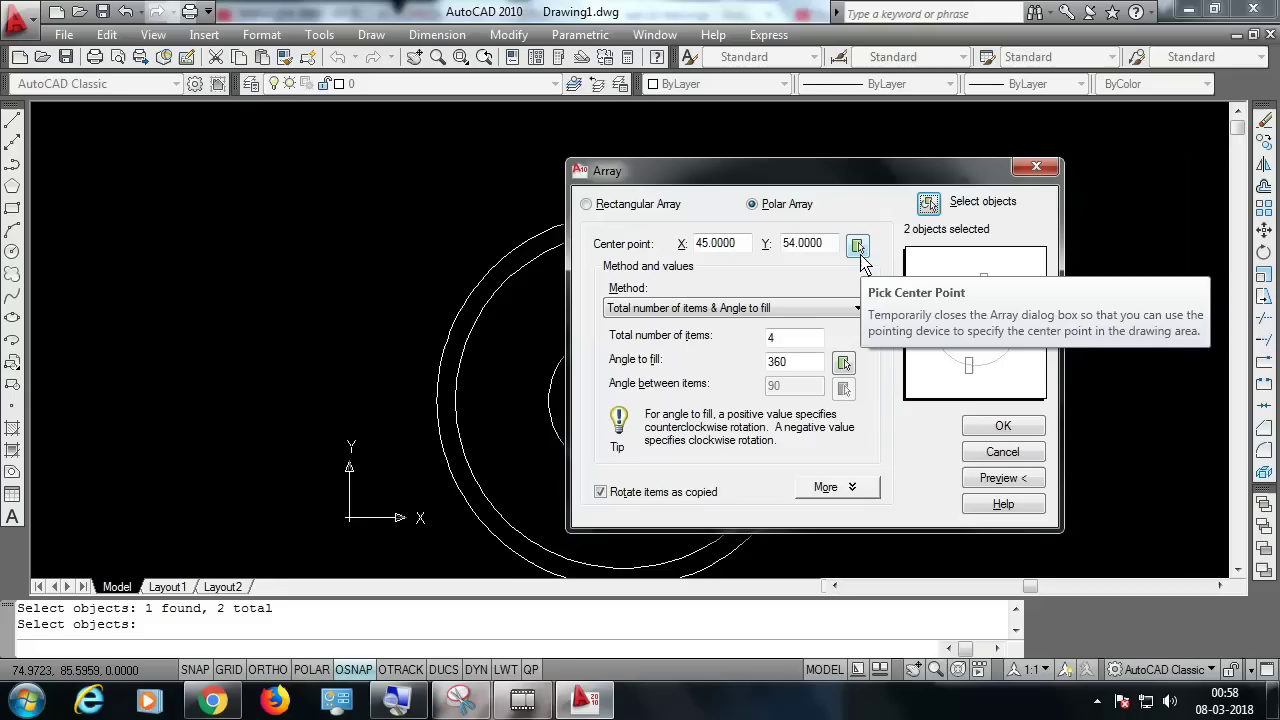
Set the array centre at the flange centre with 6 items, and preview the array.
left_click(858, 247)
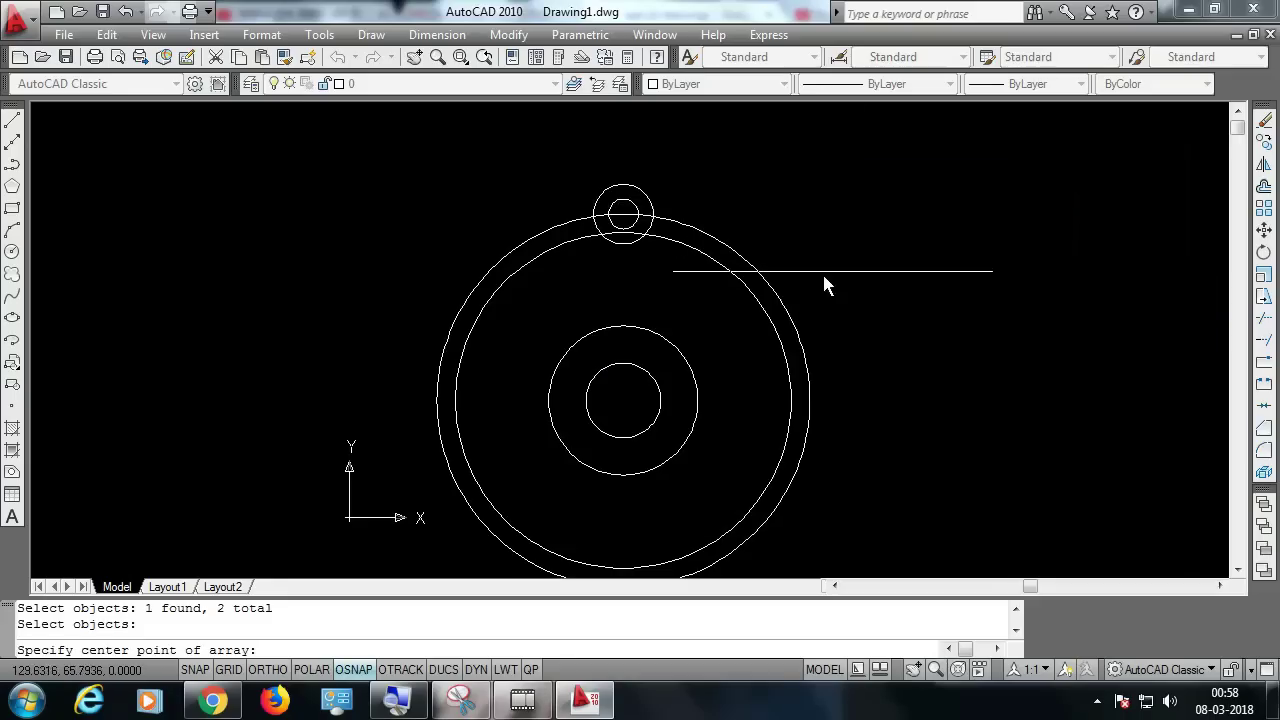
left_click(622, 401)
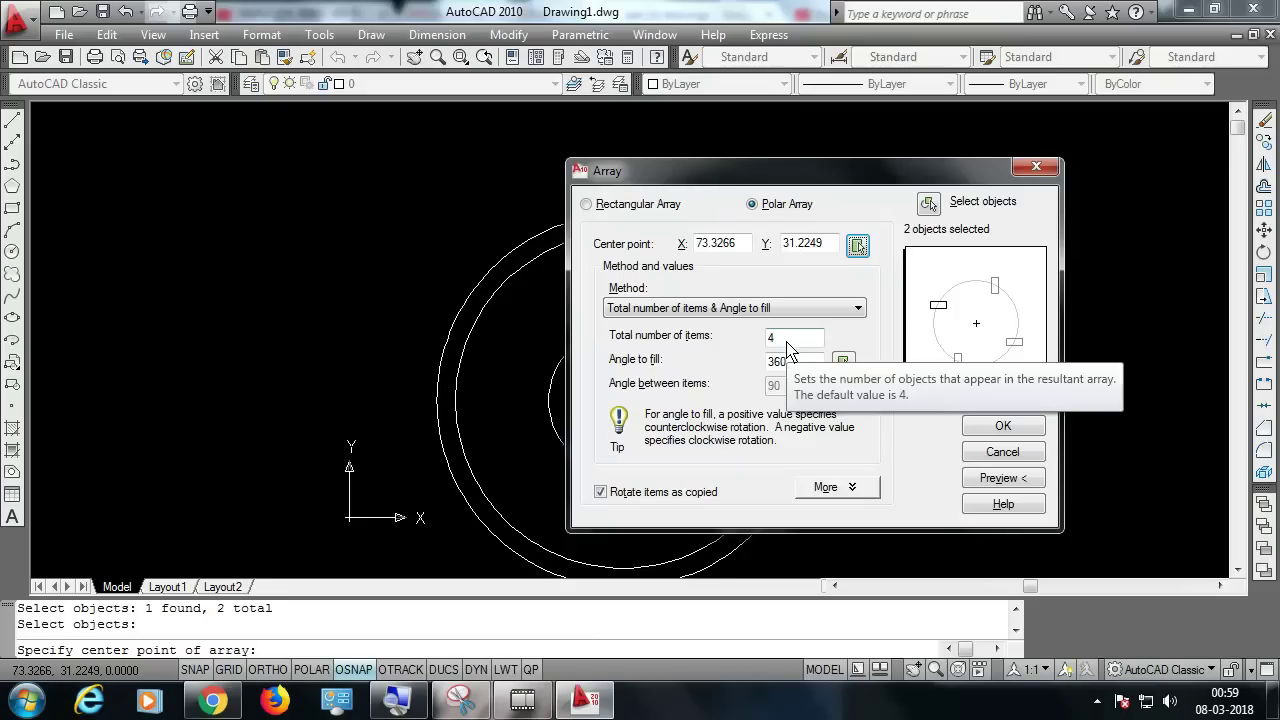
double_click(787, 340)
type("6")
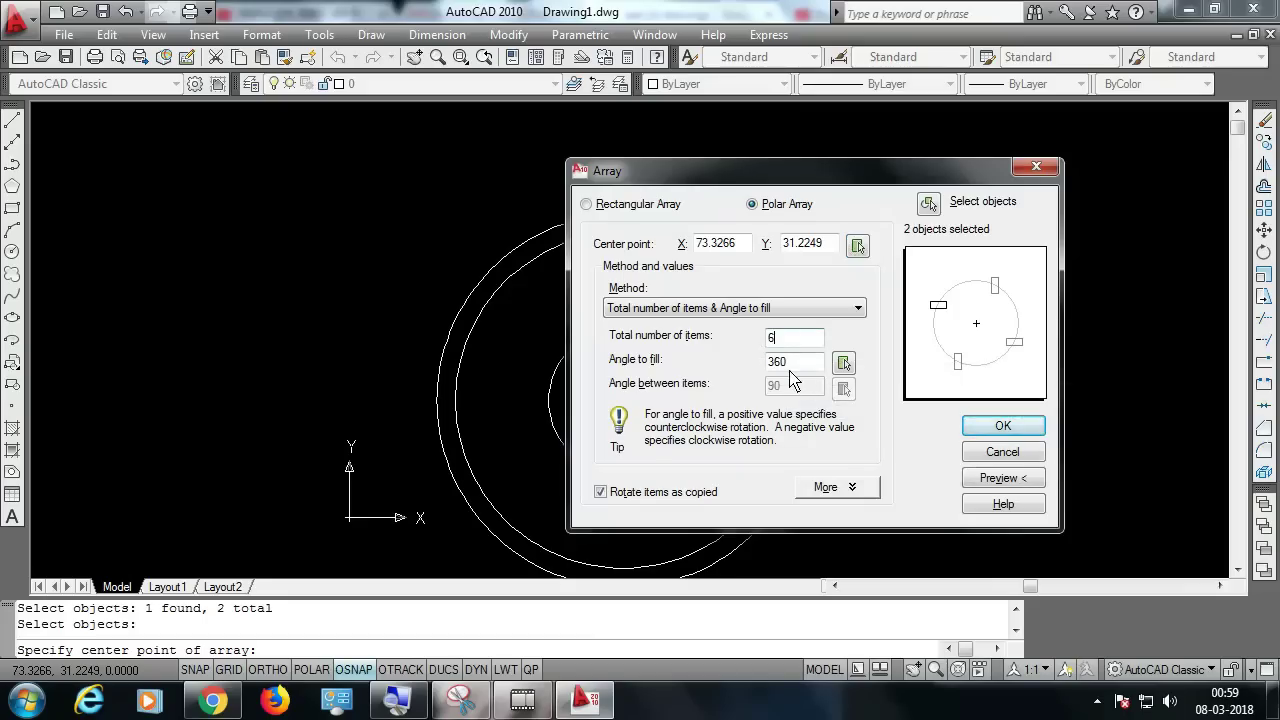
double_click(795, 363)
left_click(988, 478)
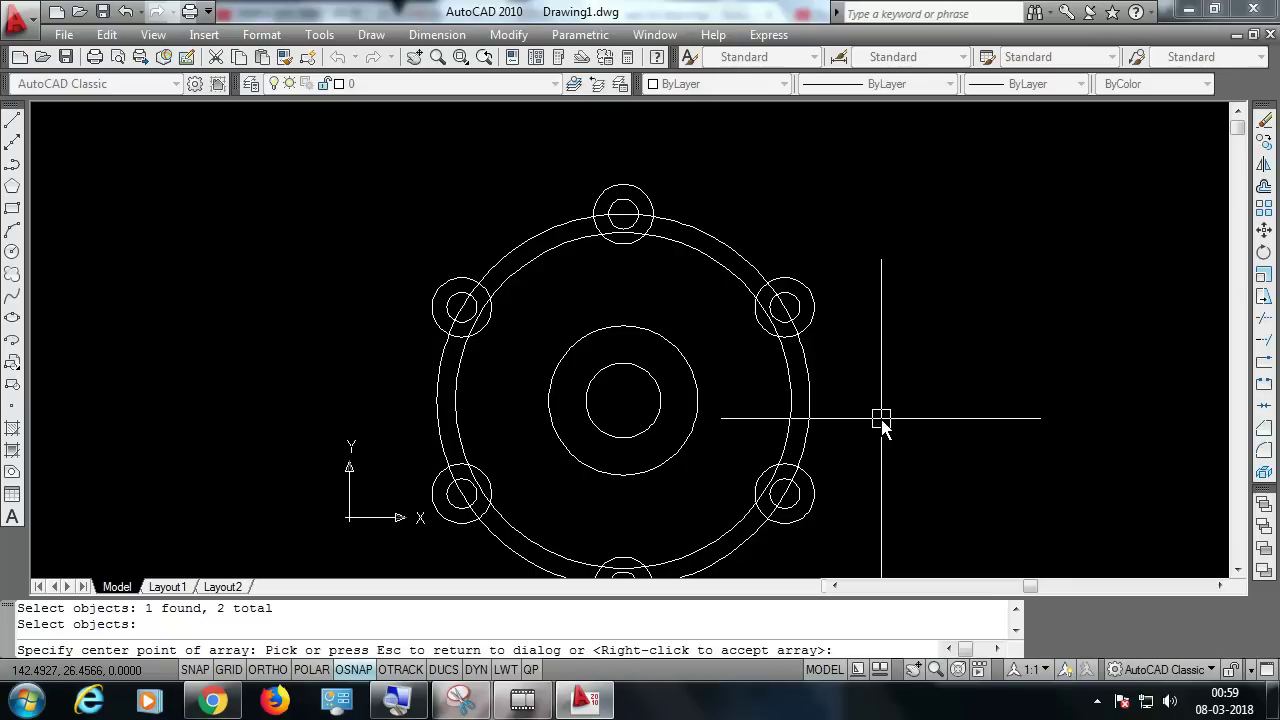
left_click(741, 352)
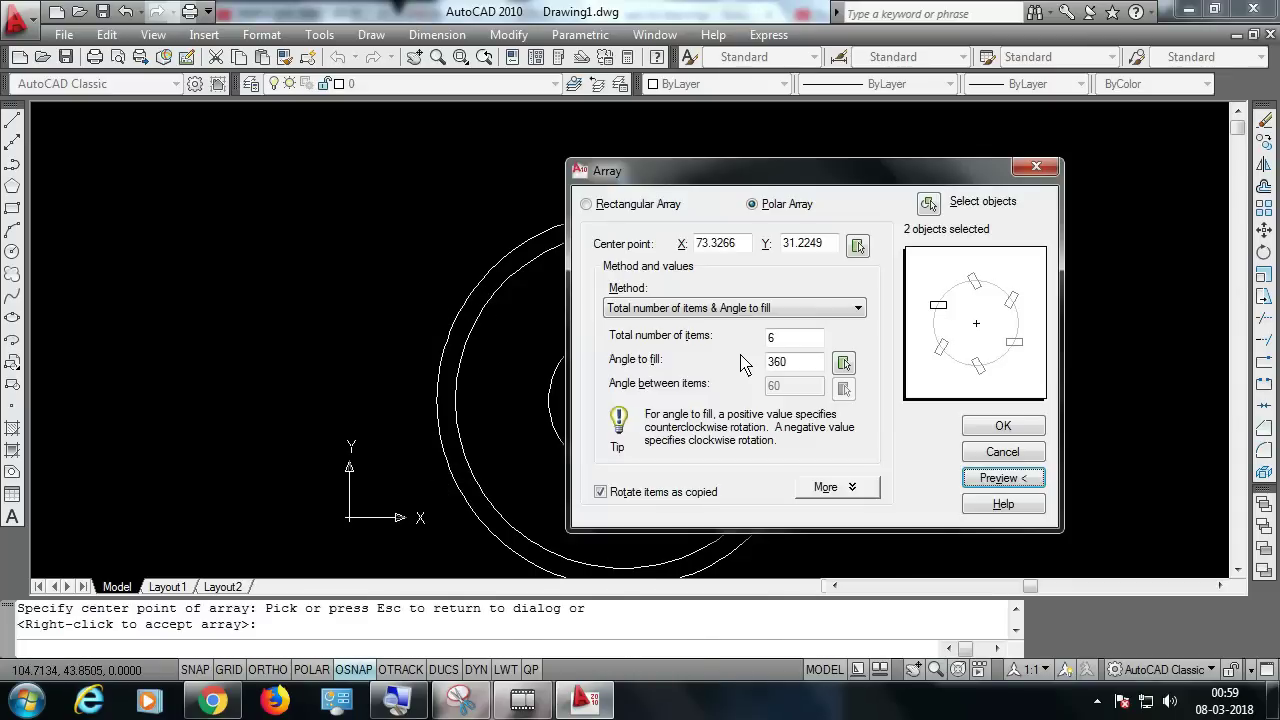
Cancel the array and rotate both small circles 30° about the flange centre.
key("Escape")
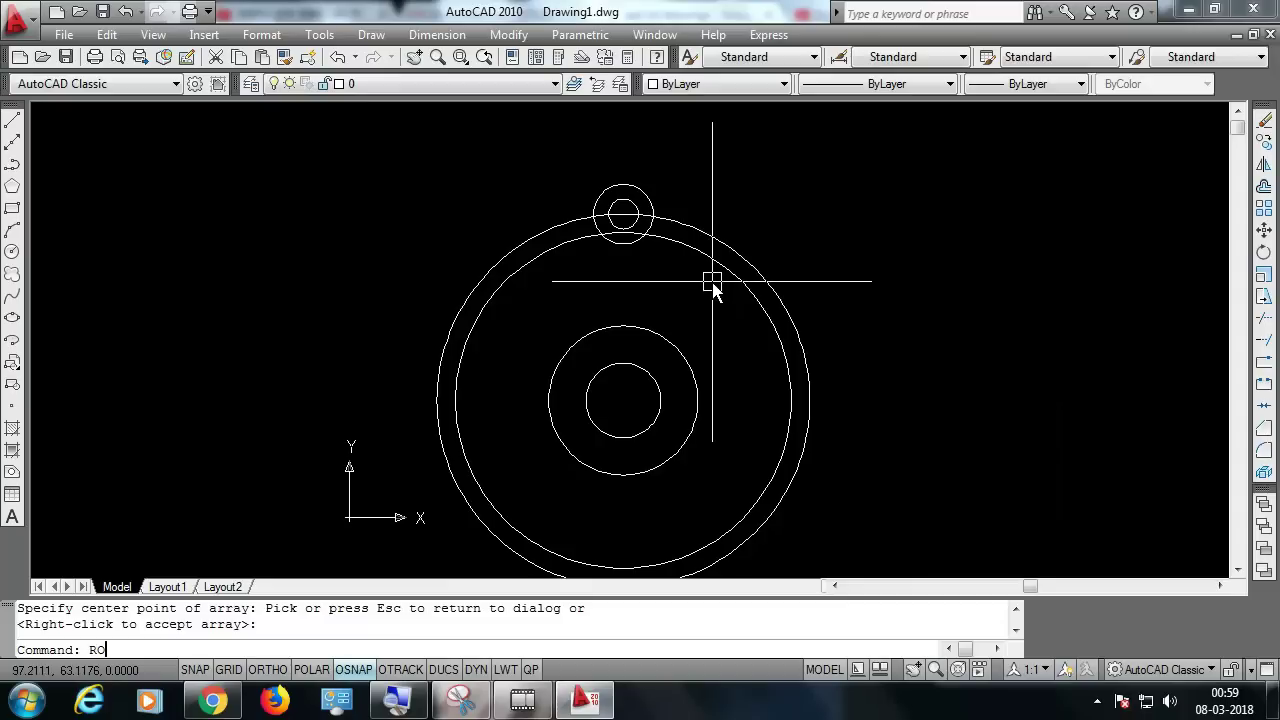
key("Return")
left_click(628, 206)
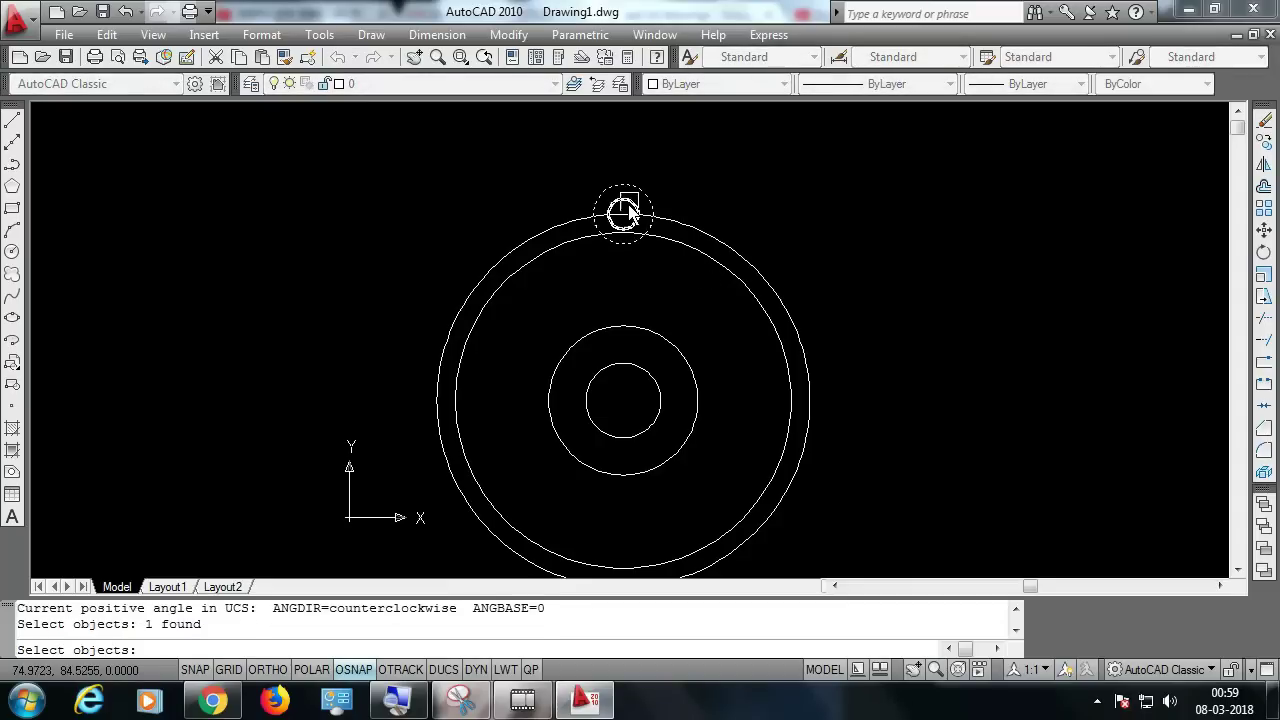
left_click(628, 206)
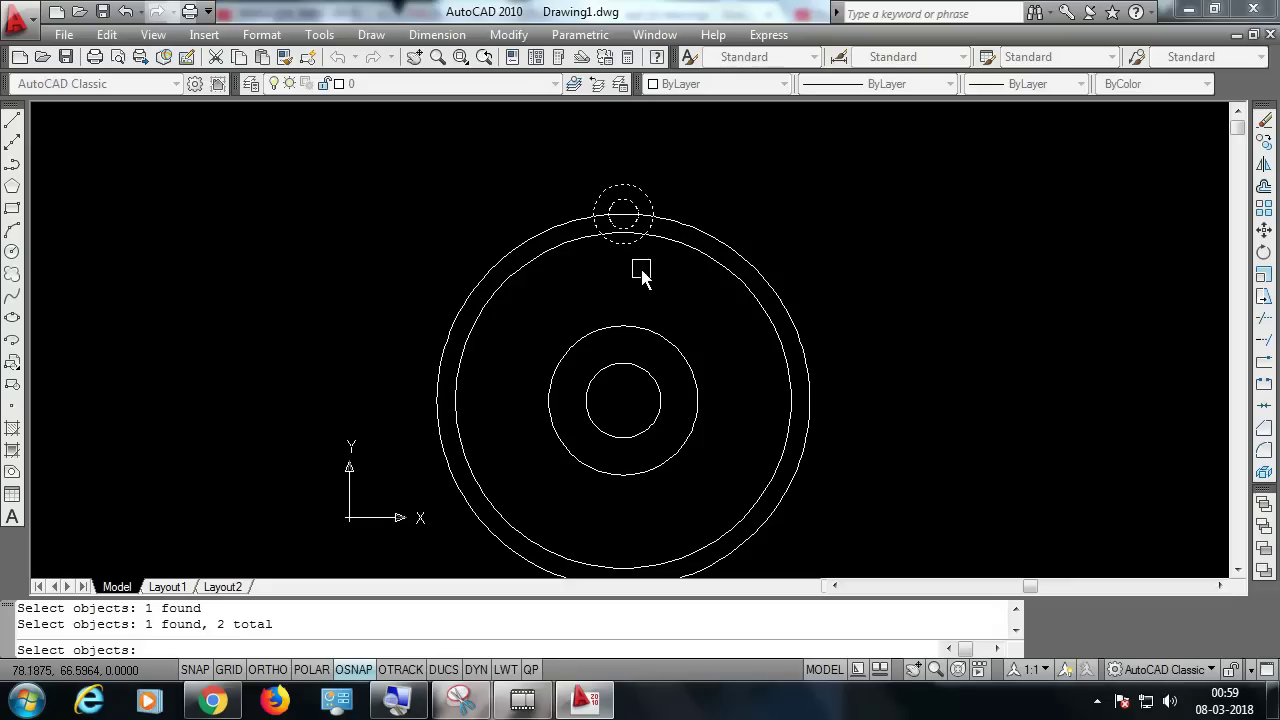
key("Return")
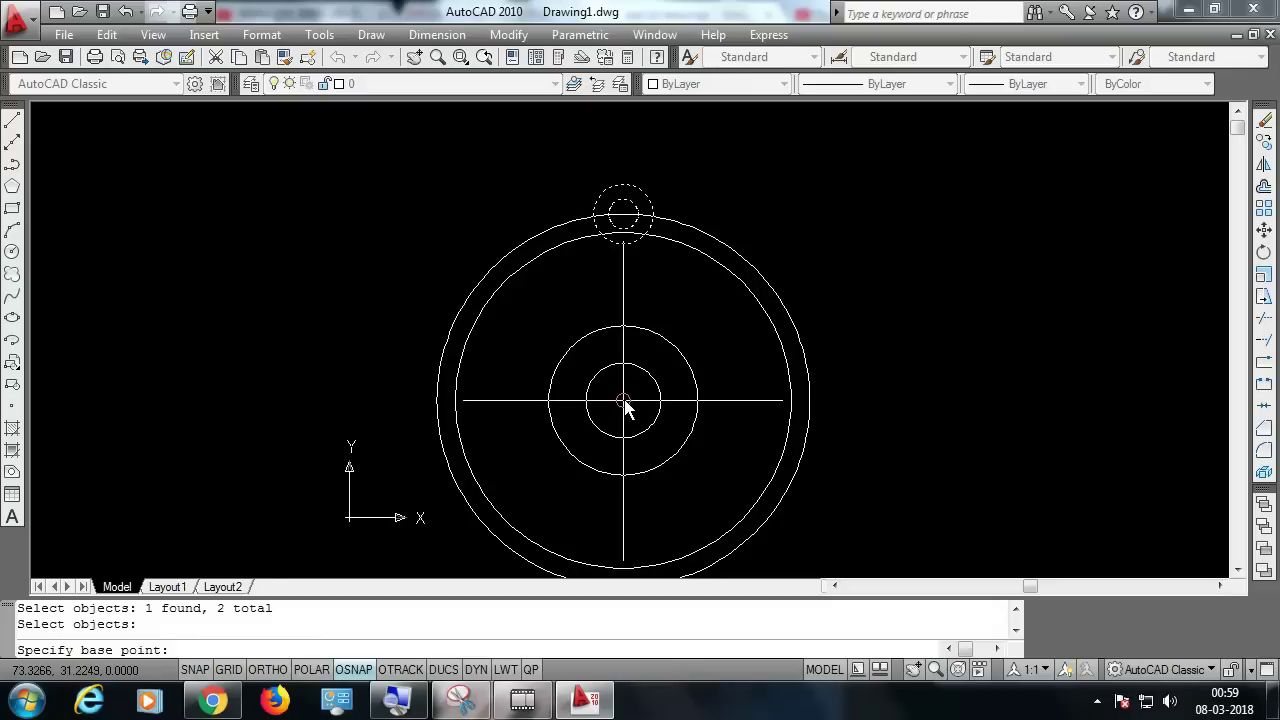
left_click(625, 401)
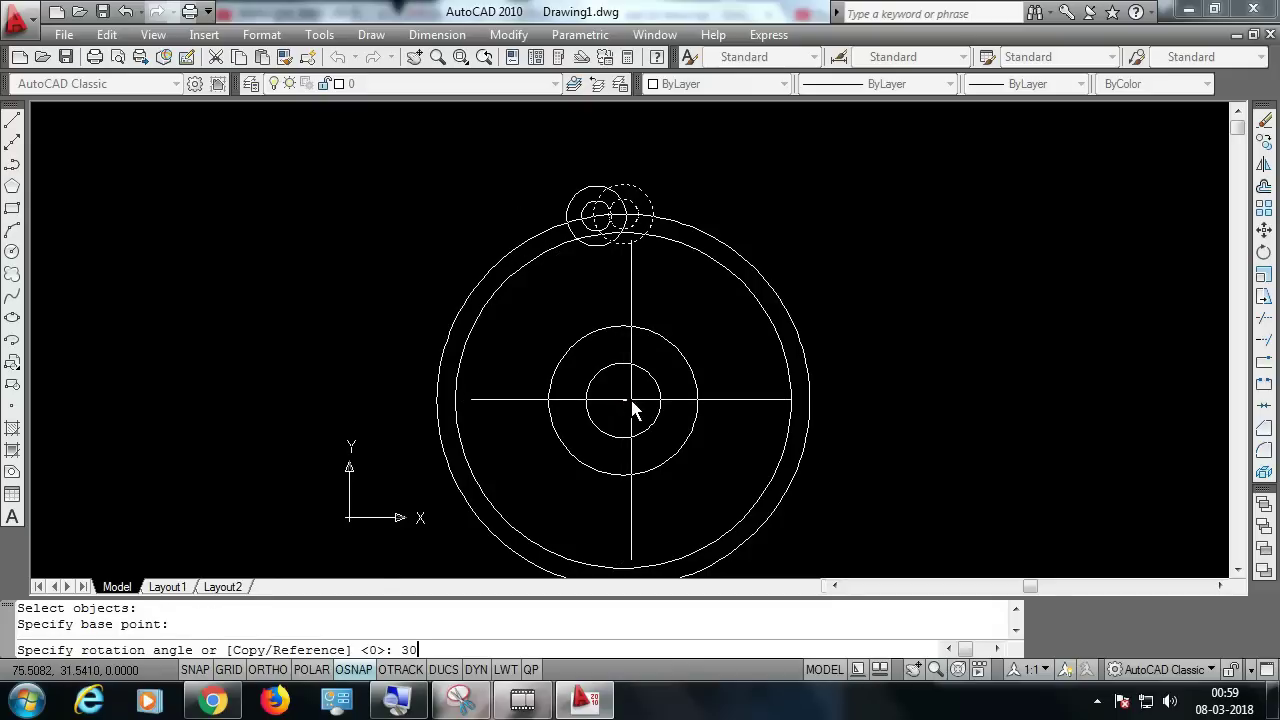
key("Return")
Compare against the reference image and reopen the Array dialog.
key("alt+Tab")
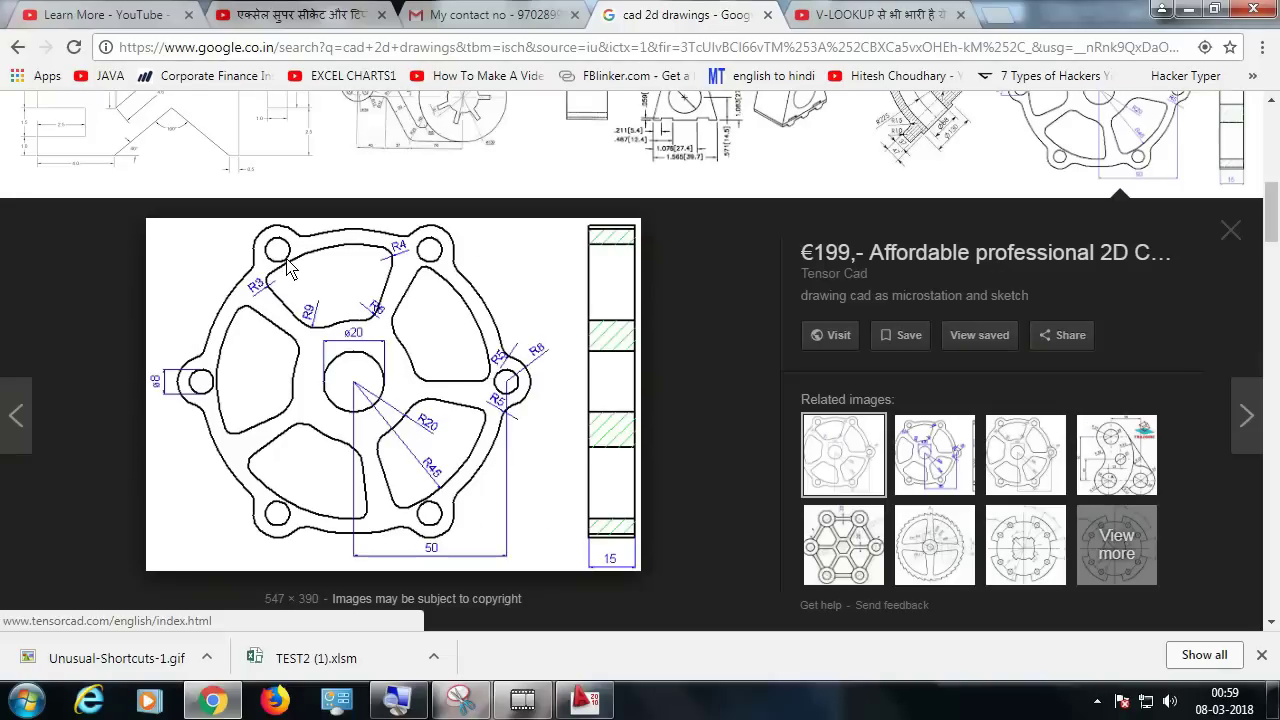
key("alt+Tab")
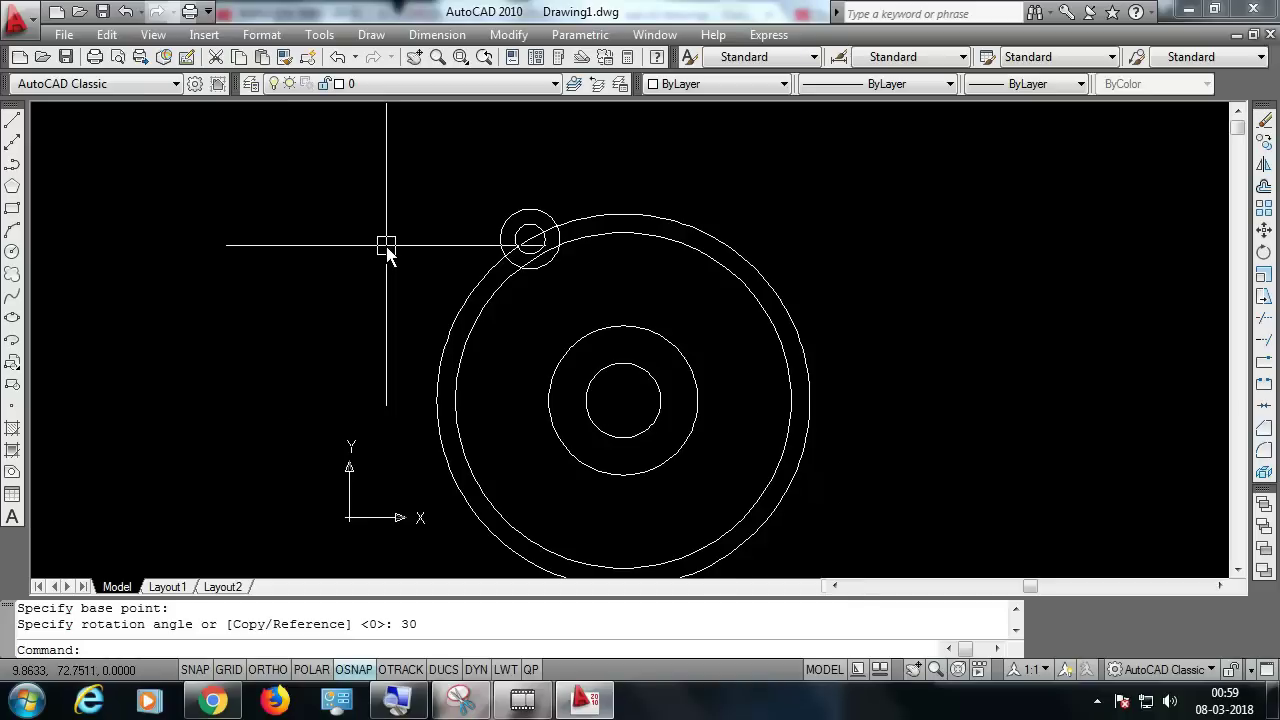
key("Return")
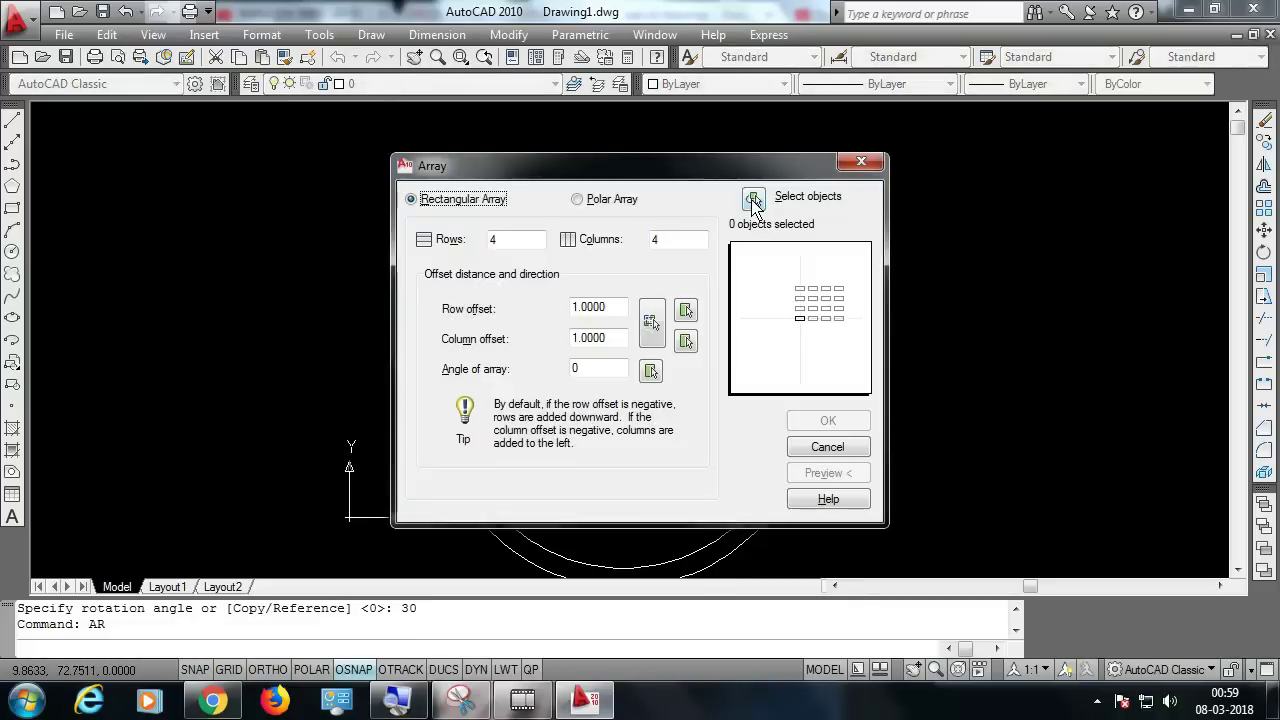
Polar-array the rotated circle pair 6 times around the flange centre and accept it.
left_click(752, 200)
left_click(528, 236)
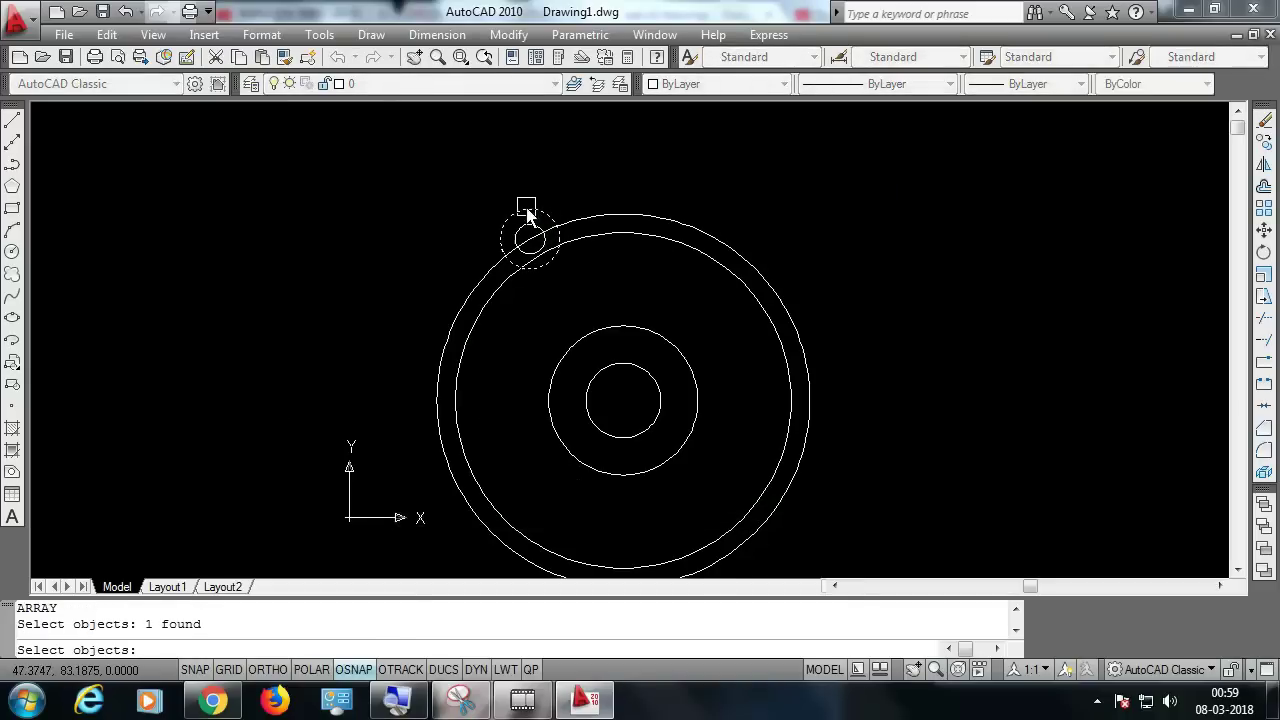
left_click(528, 236)
key("Return")
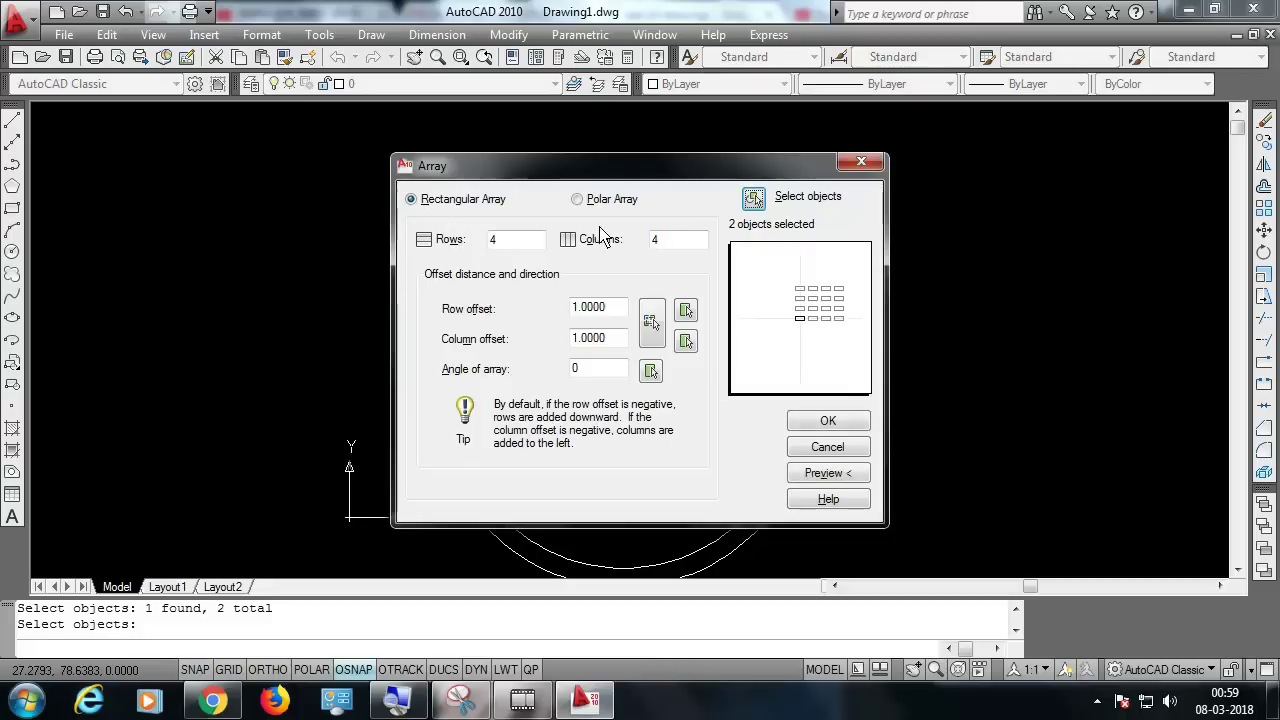
left_click(614, 201)
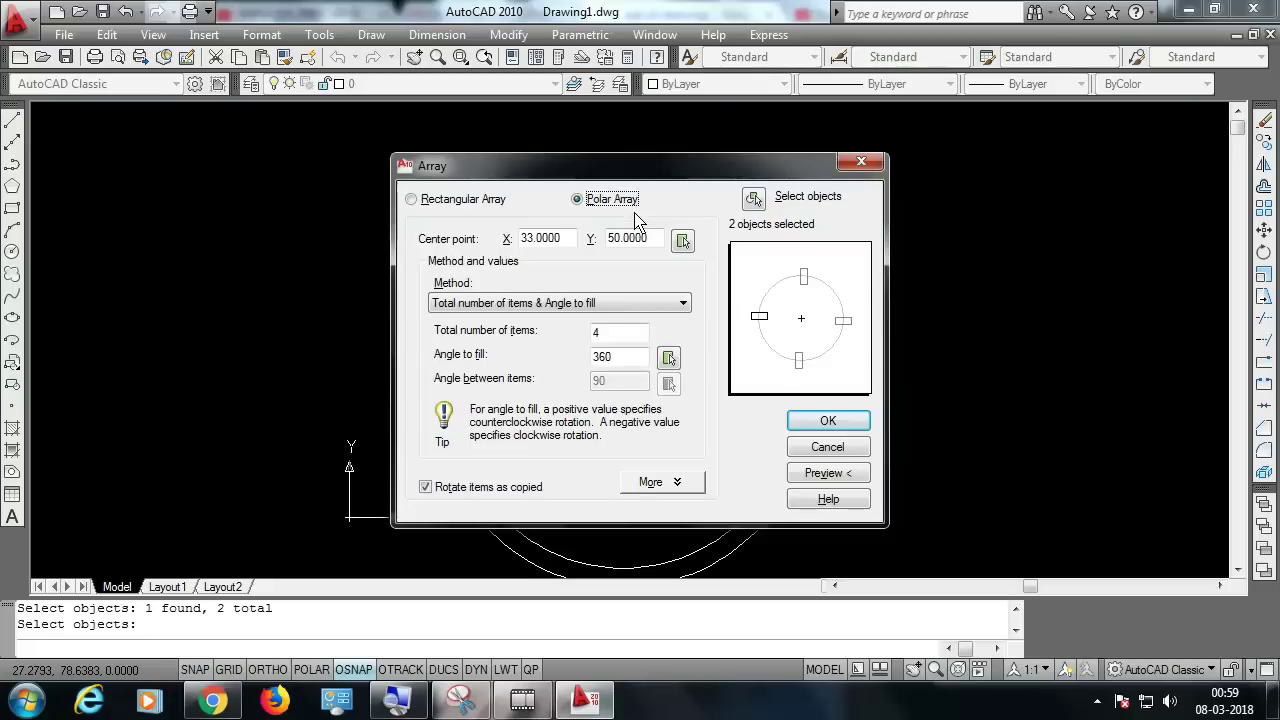
left_click(681, 243)
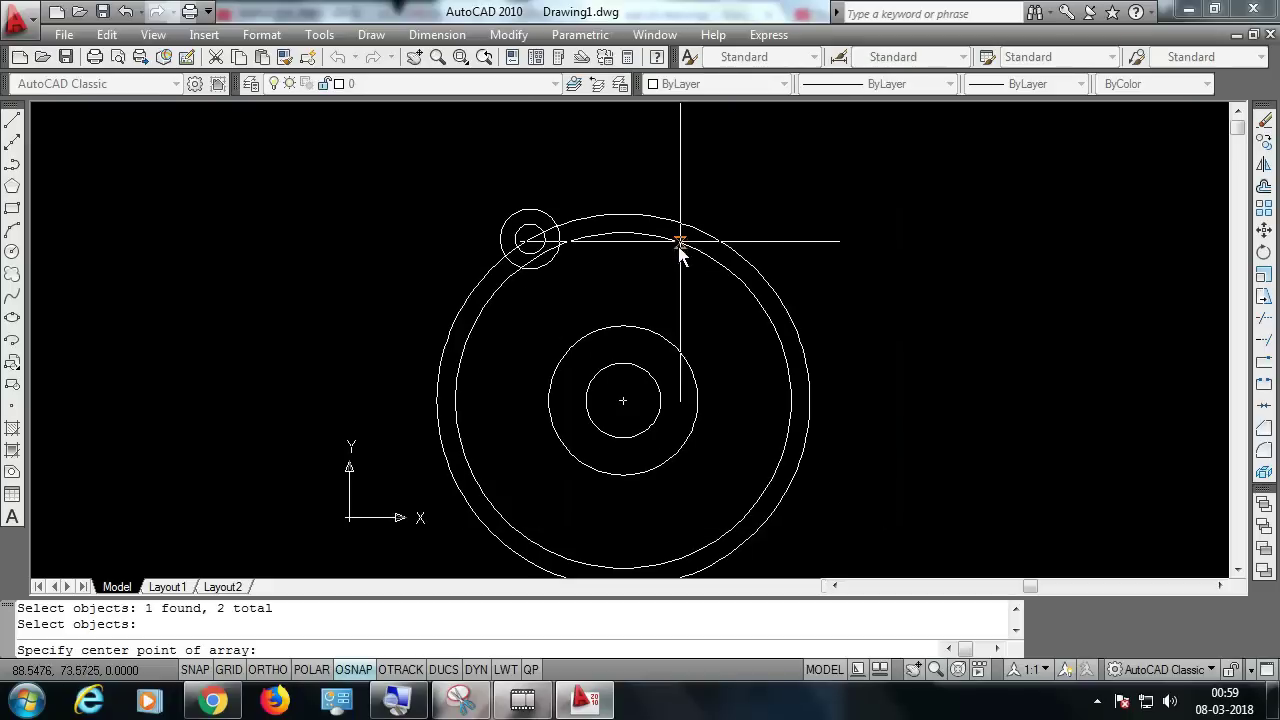
left_click(622, 406)
left_click_drag(628, 333, 566, 340)
type("6")
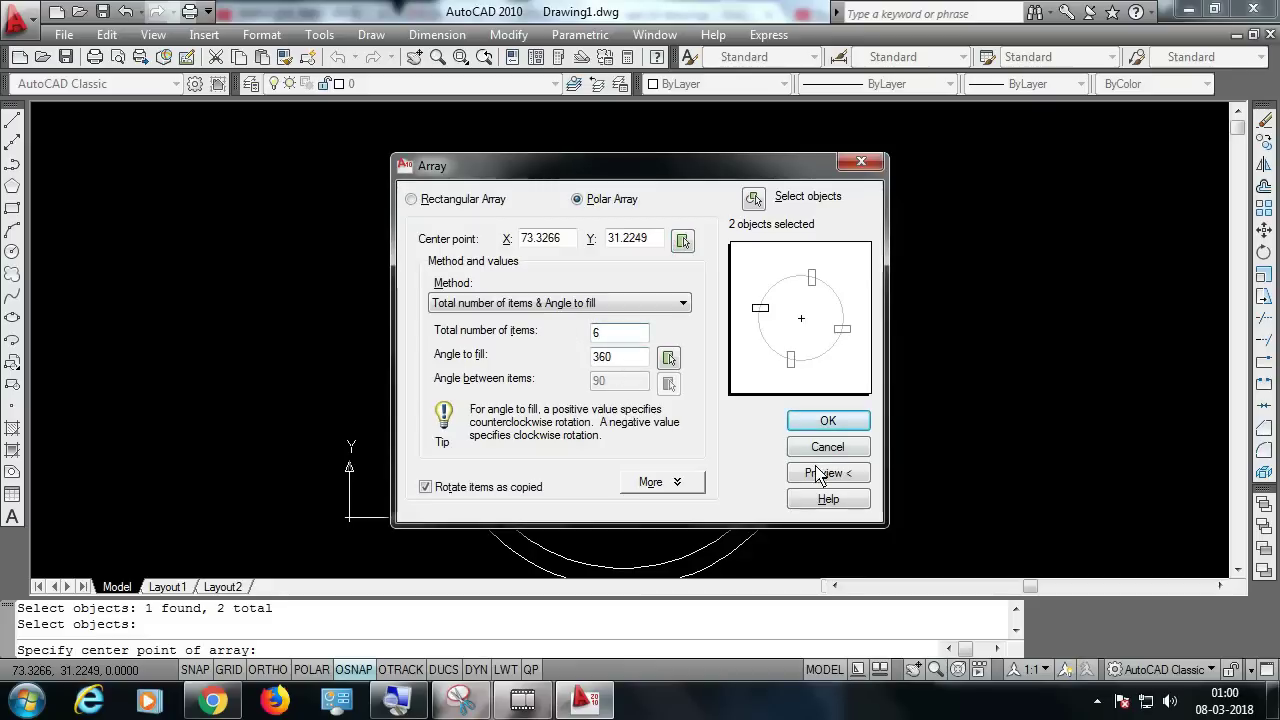
left_click(825, 474)
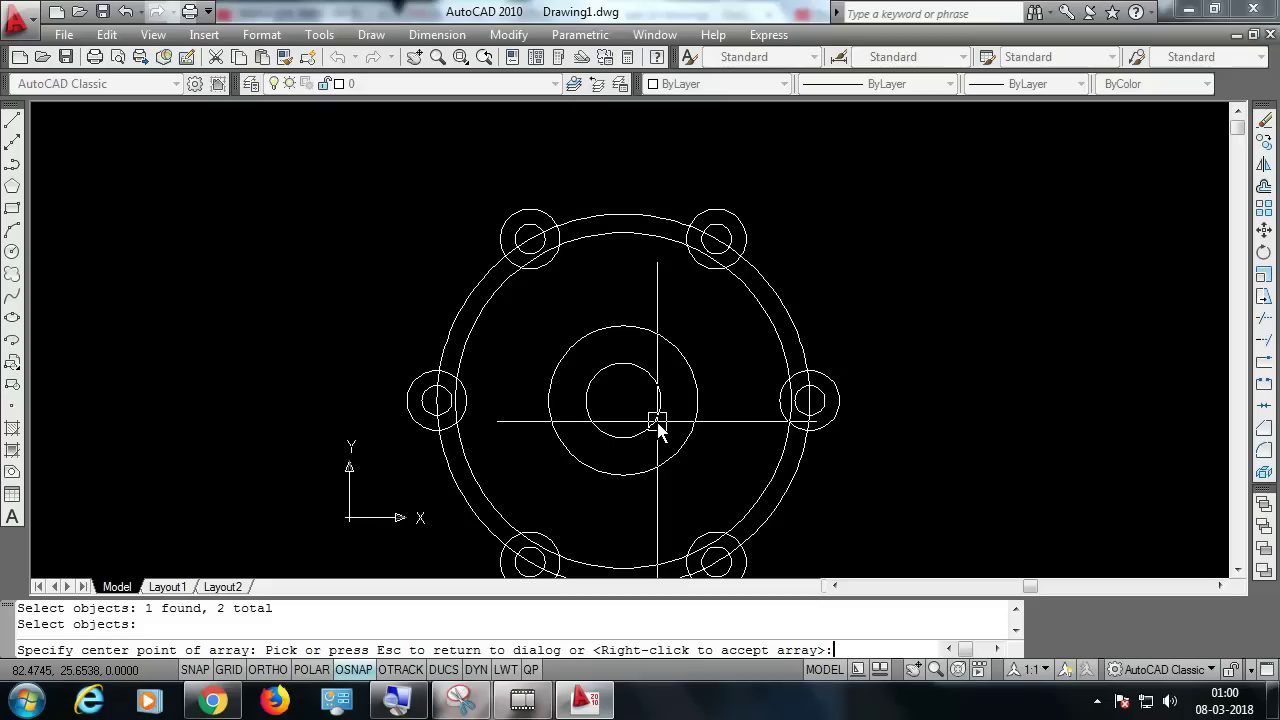
right_click(657, 425)
type("TR")
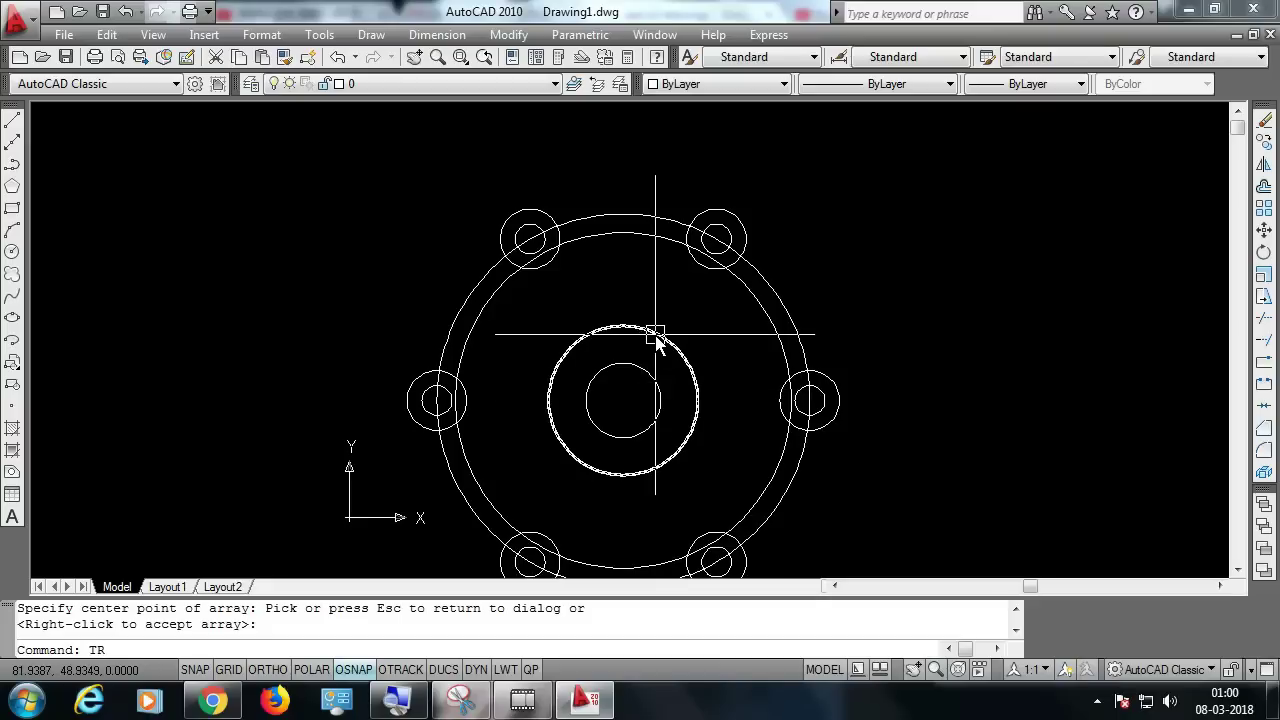
Trim the overlapping lug-circle and rim pieces at the upper-right and upper-left lugs.
key("Return")
key("Return")
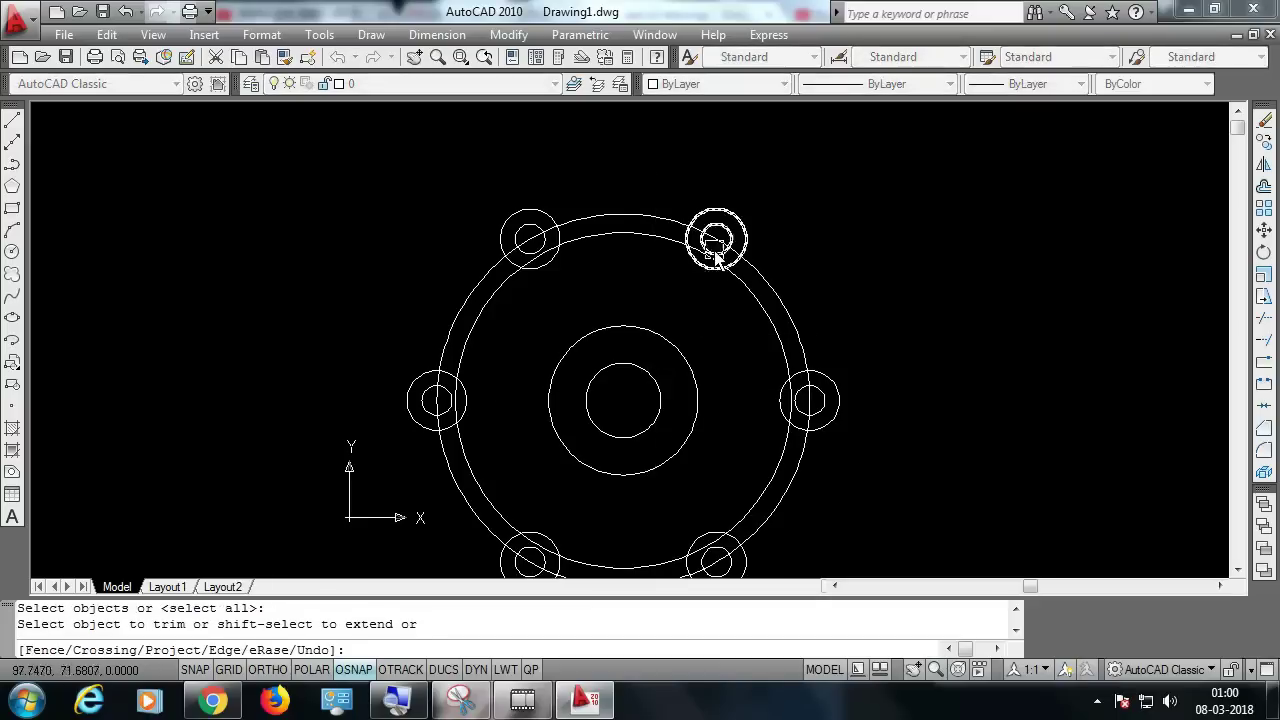
scroll(714, 238, "up", 2)
scroll(716, 258, "up", 2)
left_click(714, 300)
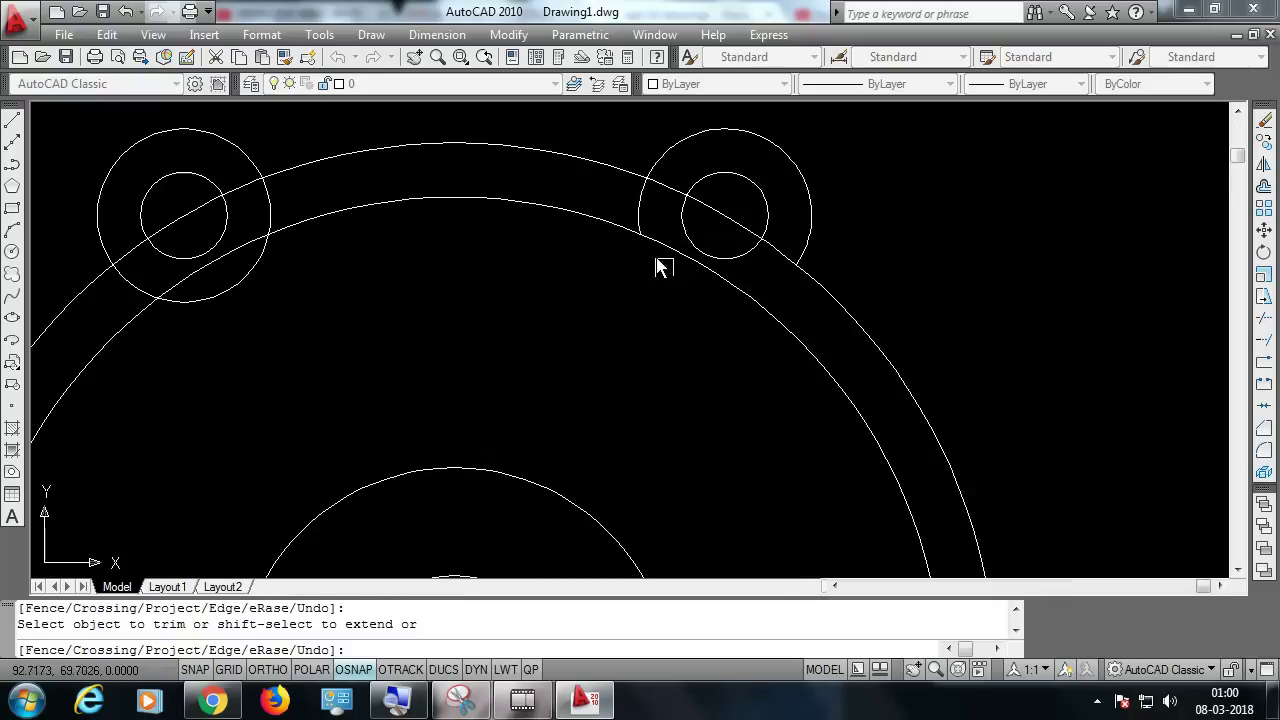
left_click(641, 218)
left_click(777, 249)
left_click(730, 219)
left_click(669, 189)
left_click(269, 225)
left_click(137, 281)
left_click(129, 251)
left_click(228, 206)
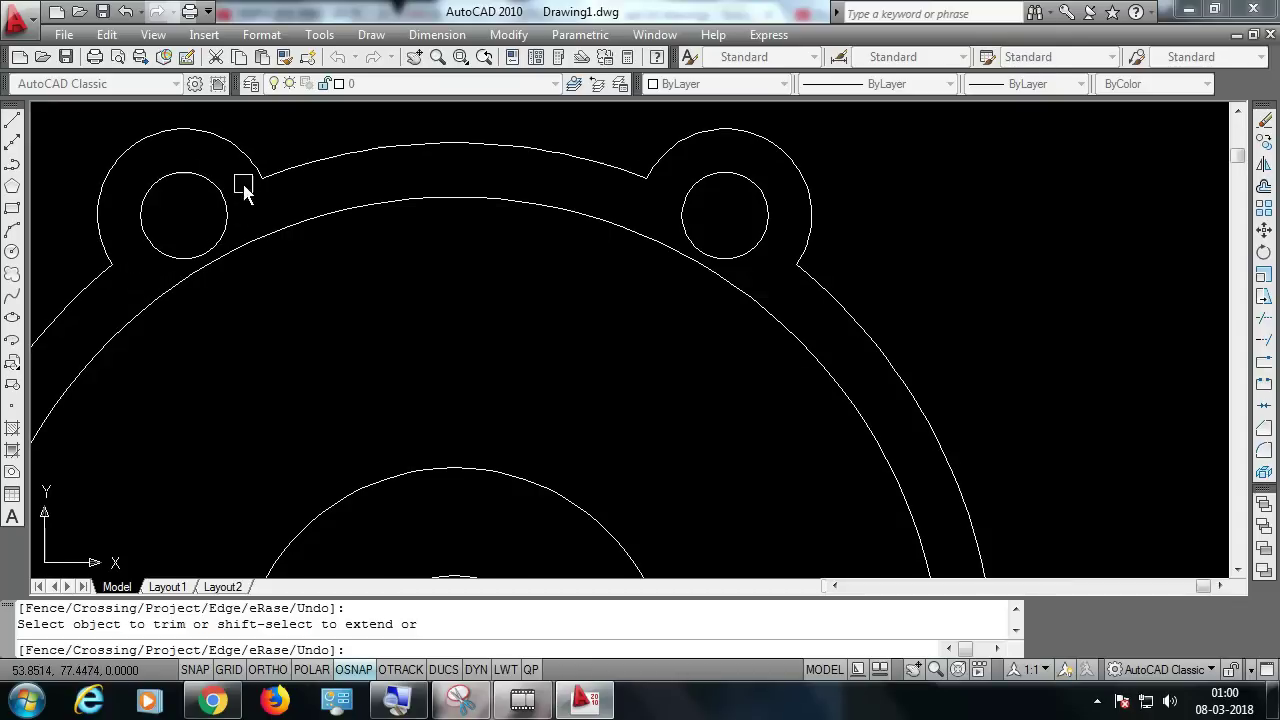
Trim the rim arcs and inner lug-circle pieces at the left lug.
scroll(285, 190, "down", 3)
scroll(127, 385, "up", 3)
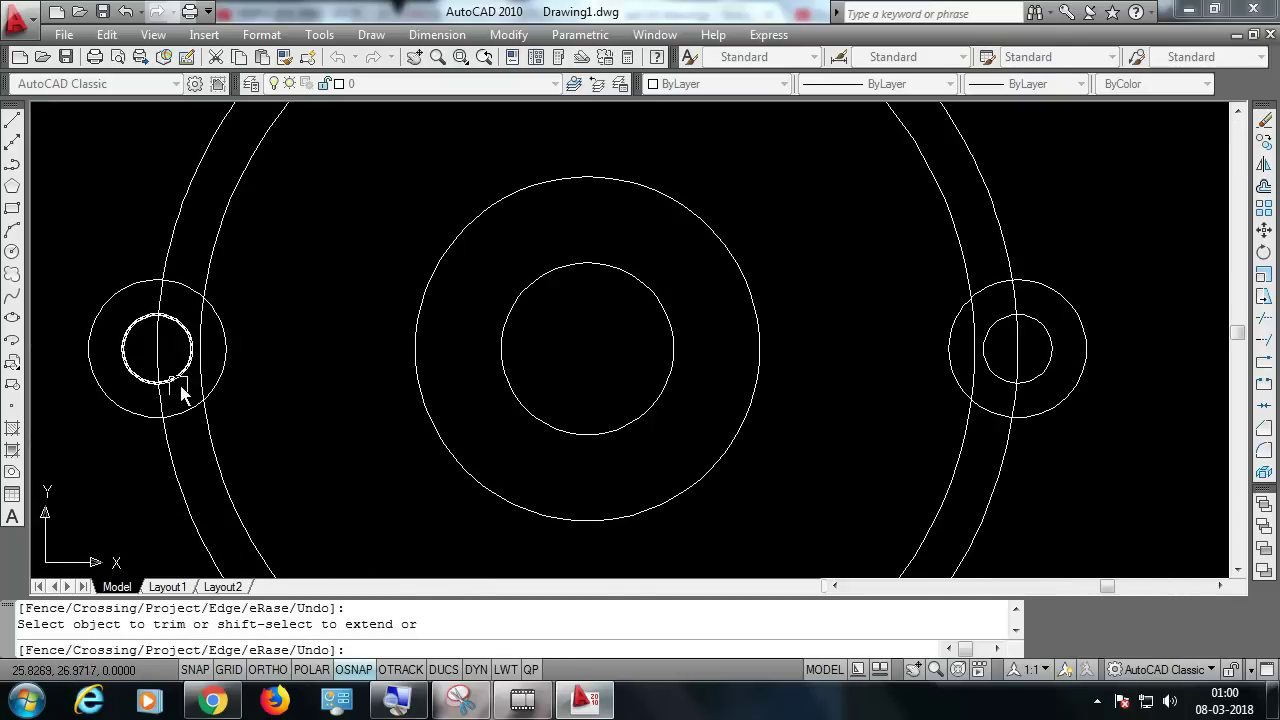
left_click(160, 312)
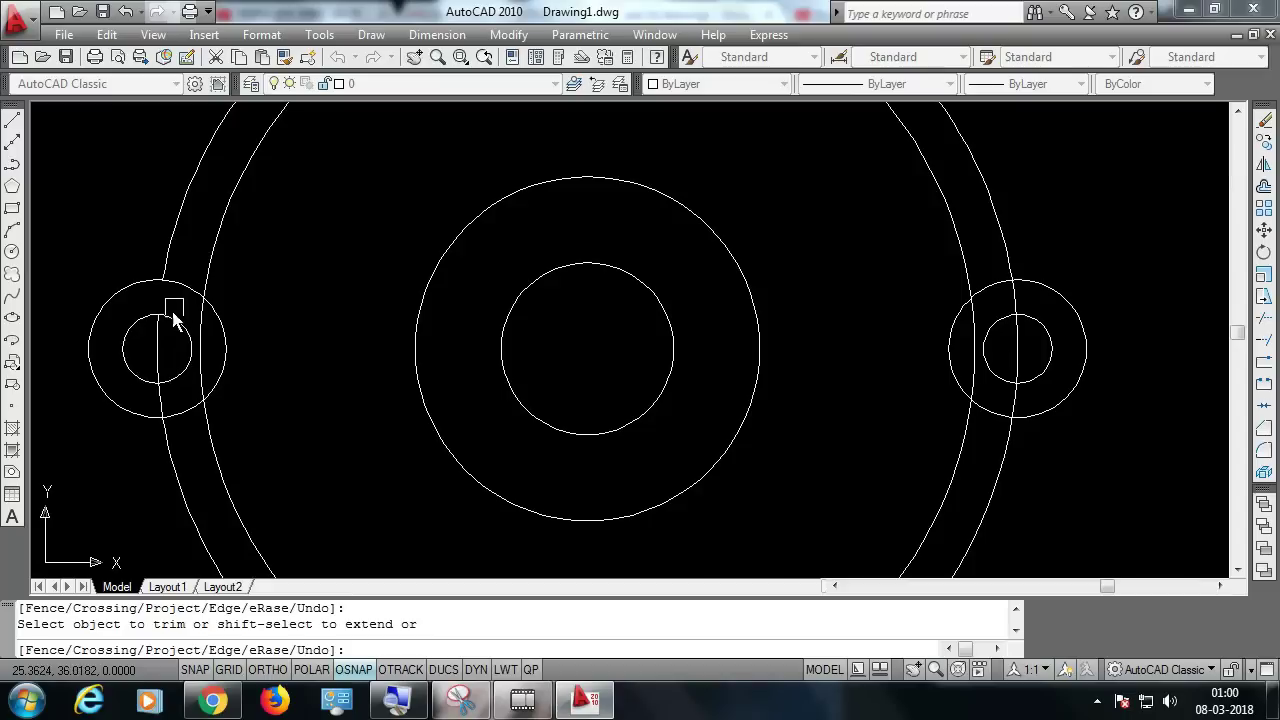
left_click(157, 349)
left_click(177, 414)
left_click(214, 371)
left_click(191, 289)
Trim the overlapping arcs at the right lug and end the TRIM command.
scroll(190, 292, "down", 4)
scroll(237, 434, "up", 3)
scroll(249, 451, "up", 1)
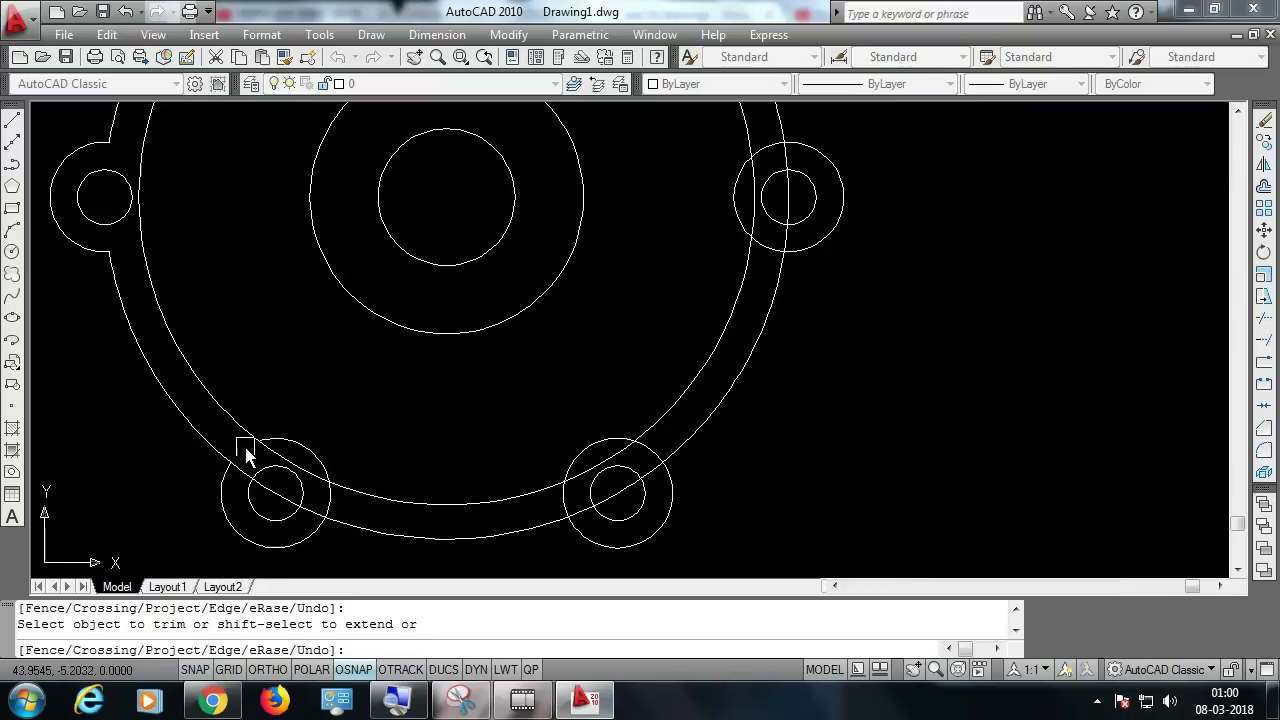
scroll(308, 515, "up", 3)
scroll(195, 458, "down", 4)
scroll(450, 462, "up", 2)
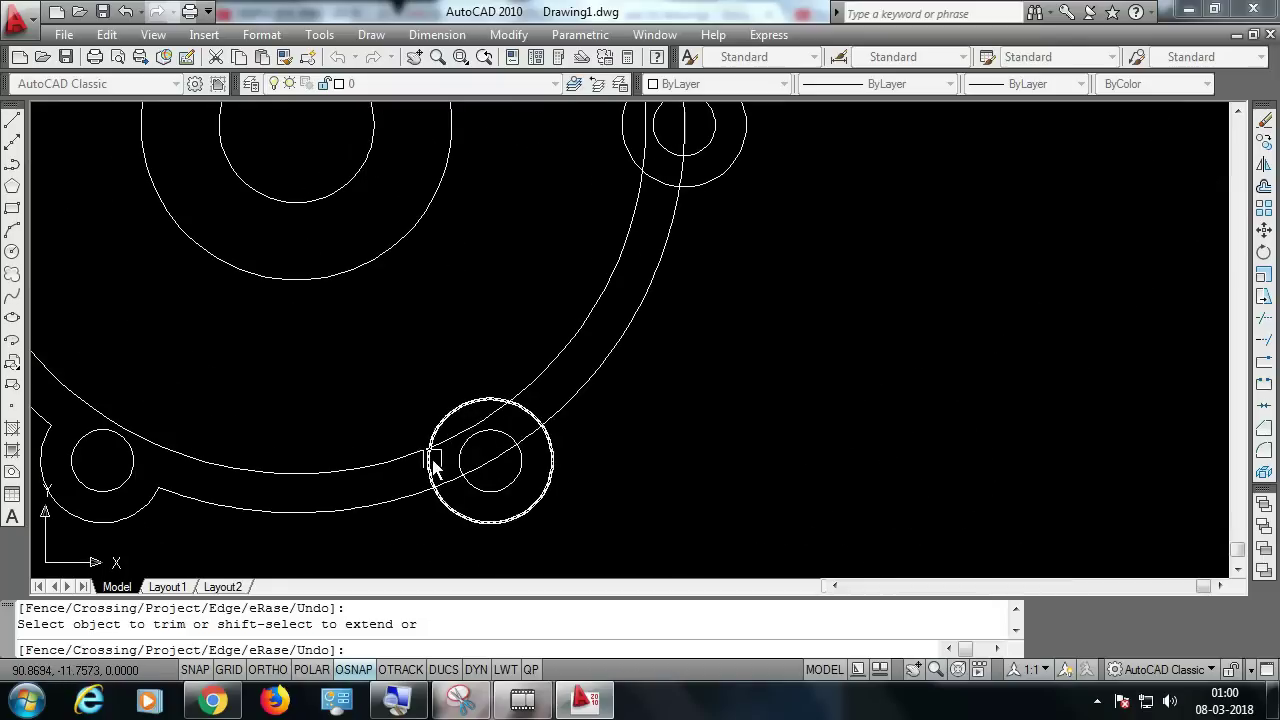
scroll(486, 509, "down", 4)
scroll(565, 375, "up", 4)
left_click(558, 375)
scroll(586, 300, "up", 2)
left_click(606, 386)
scroll(680, 403, "down", 4)
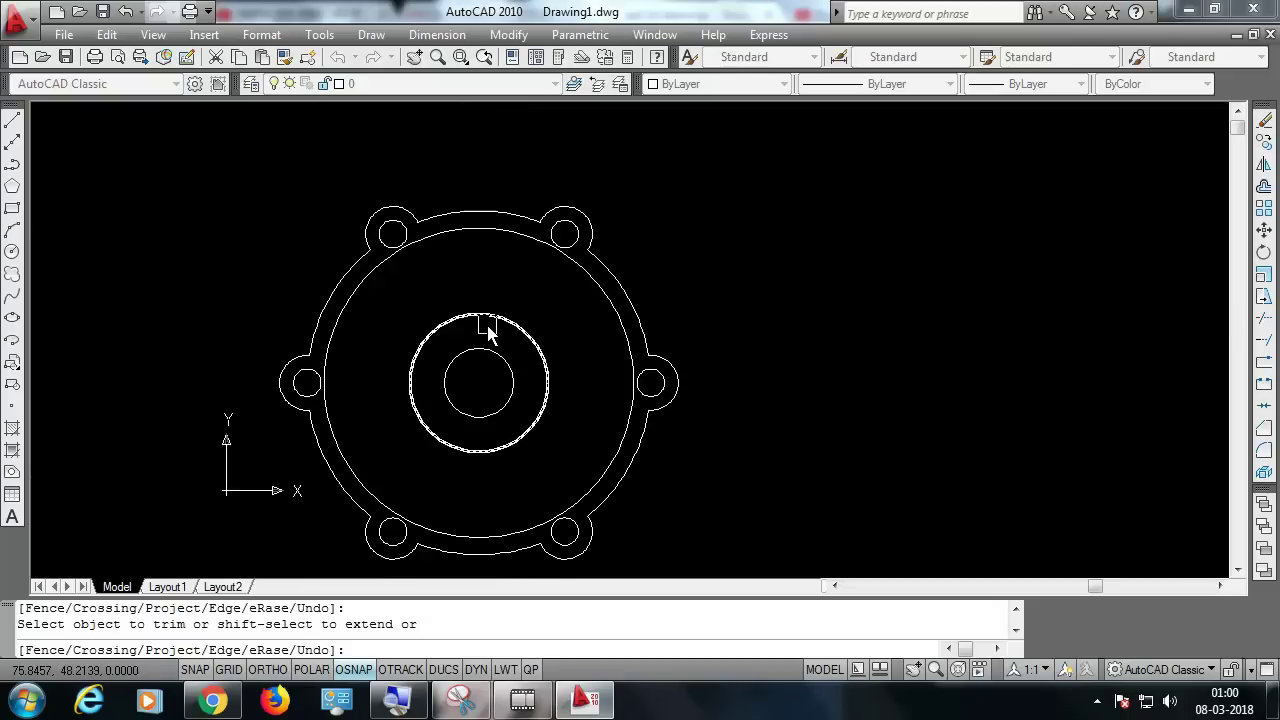
right_click(400, 313)
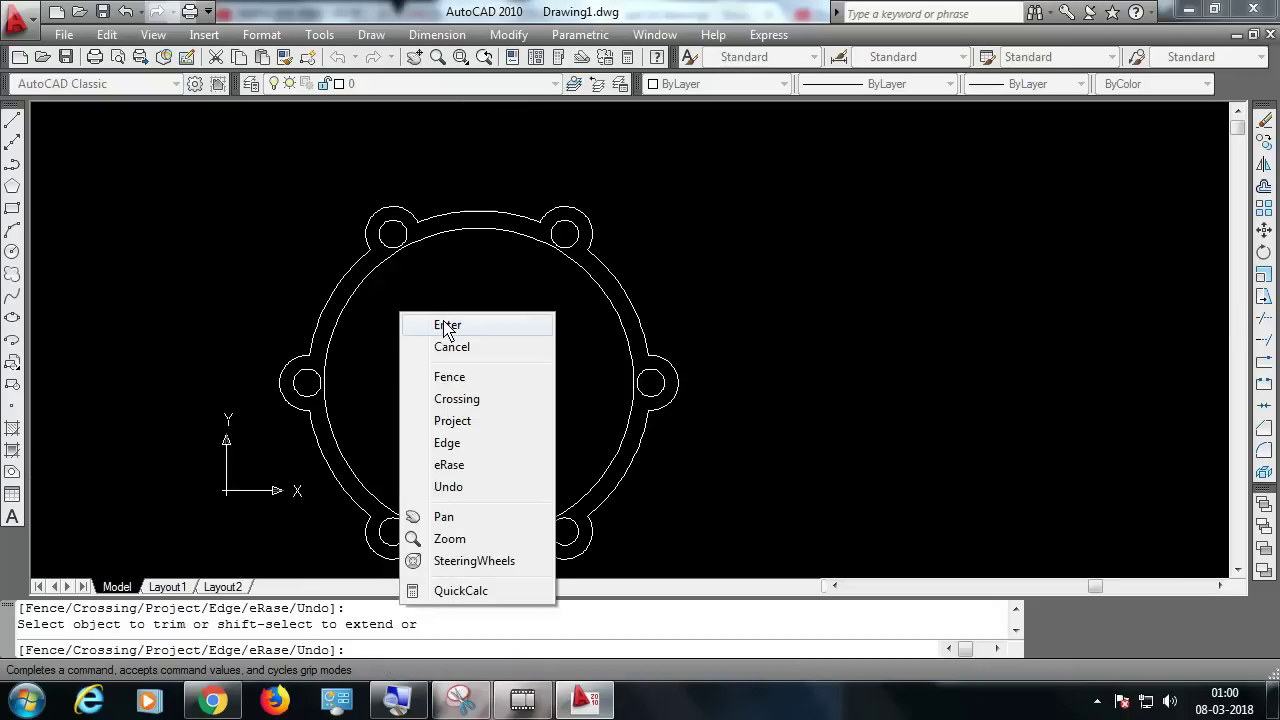
left_click(447, 326)
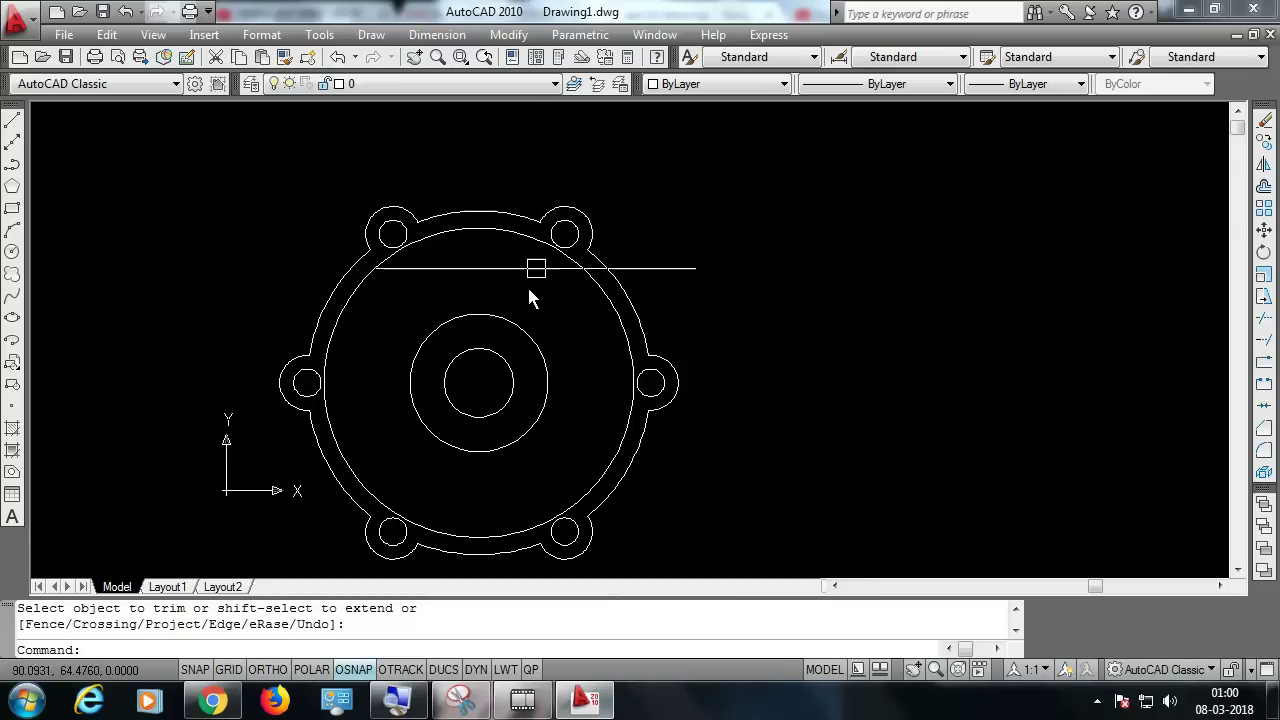
scroll(487, 371, "up", 2)
scroll(585, 125, "up", 2)
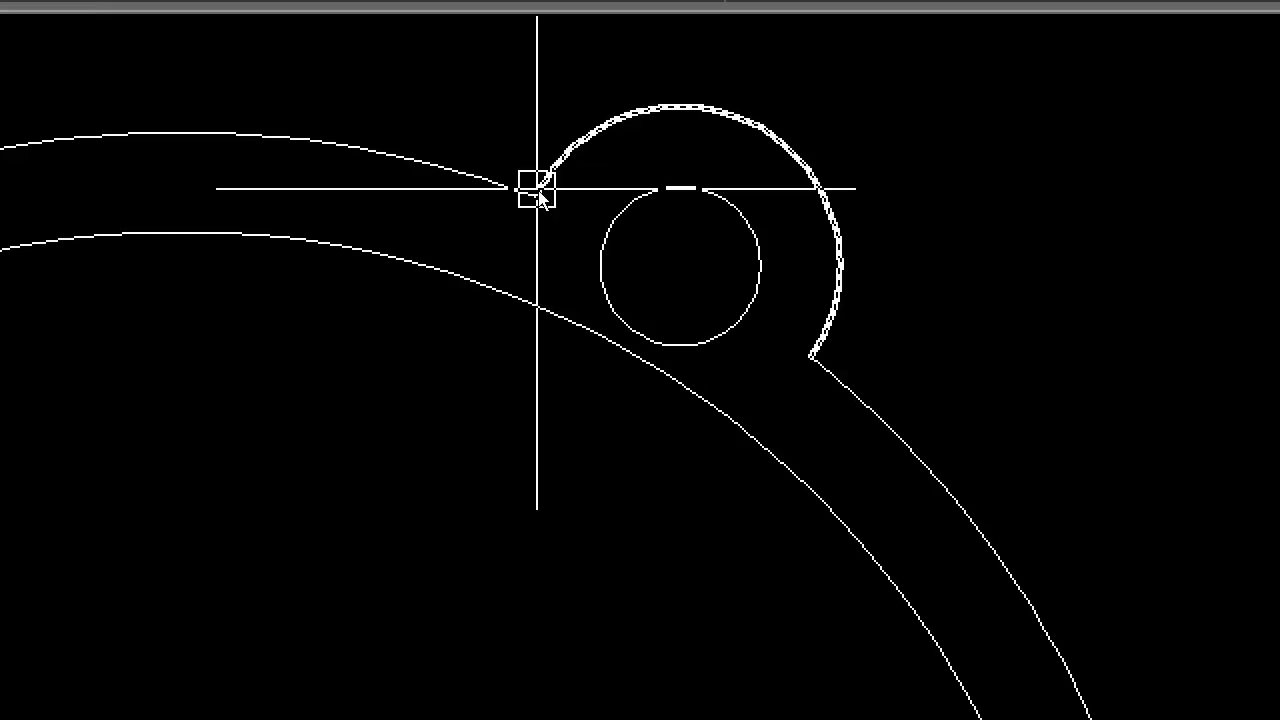
key("alt+Tab")
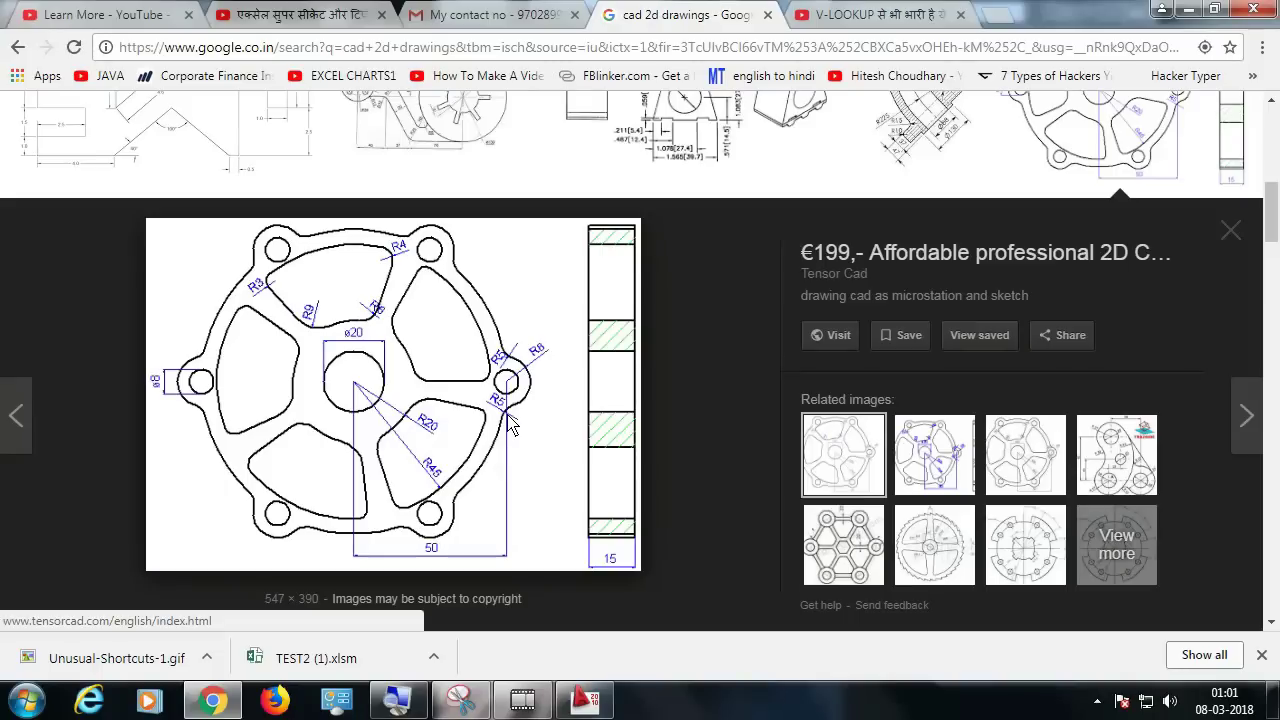
key("alt+Tab")
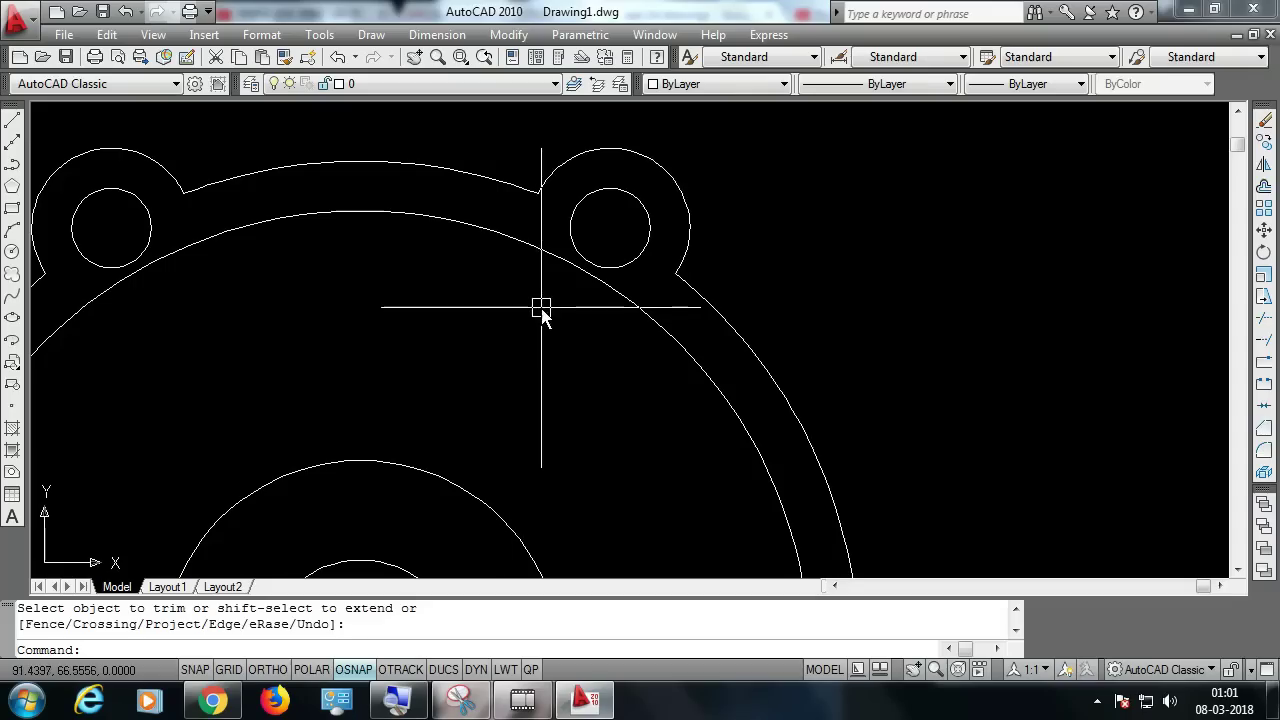
Start FILLET with a radius of 5 in Multiple mode.
type("F")
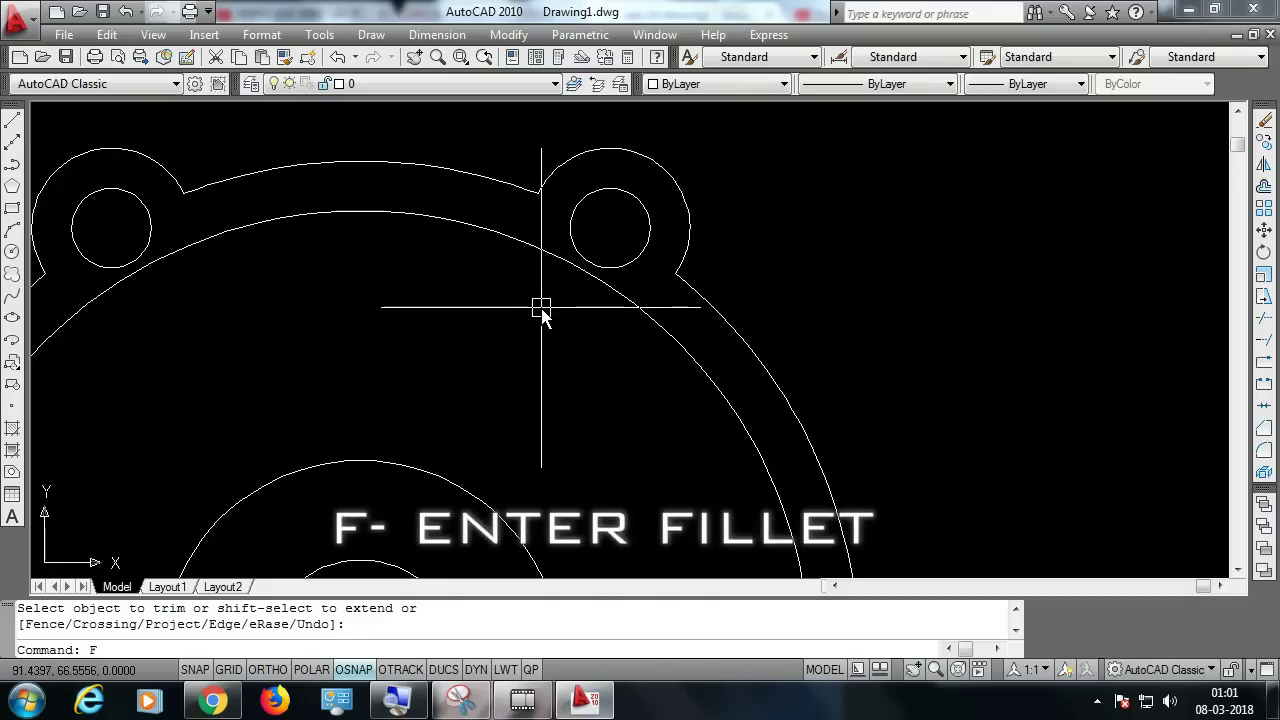
key("Return")
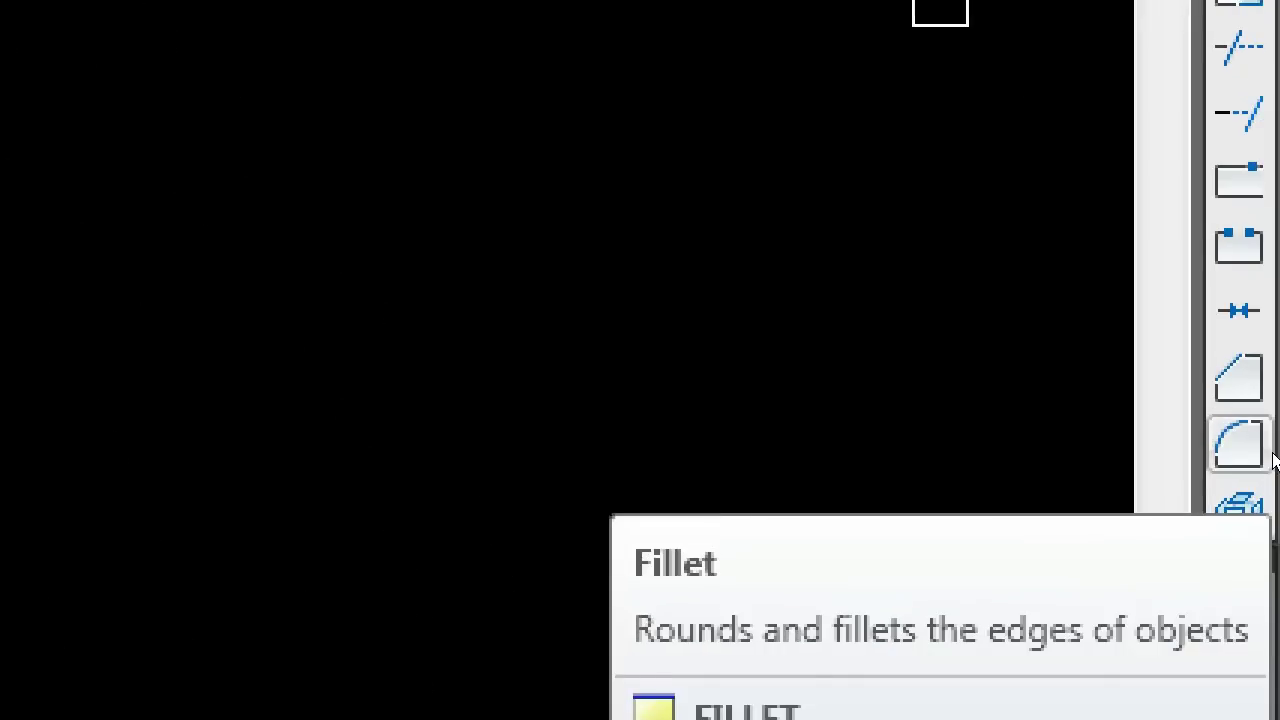
type("f")
key("Return")
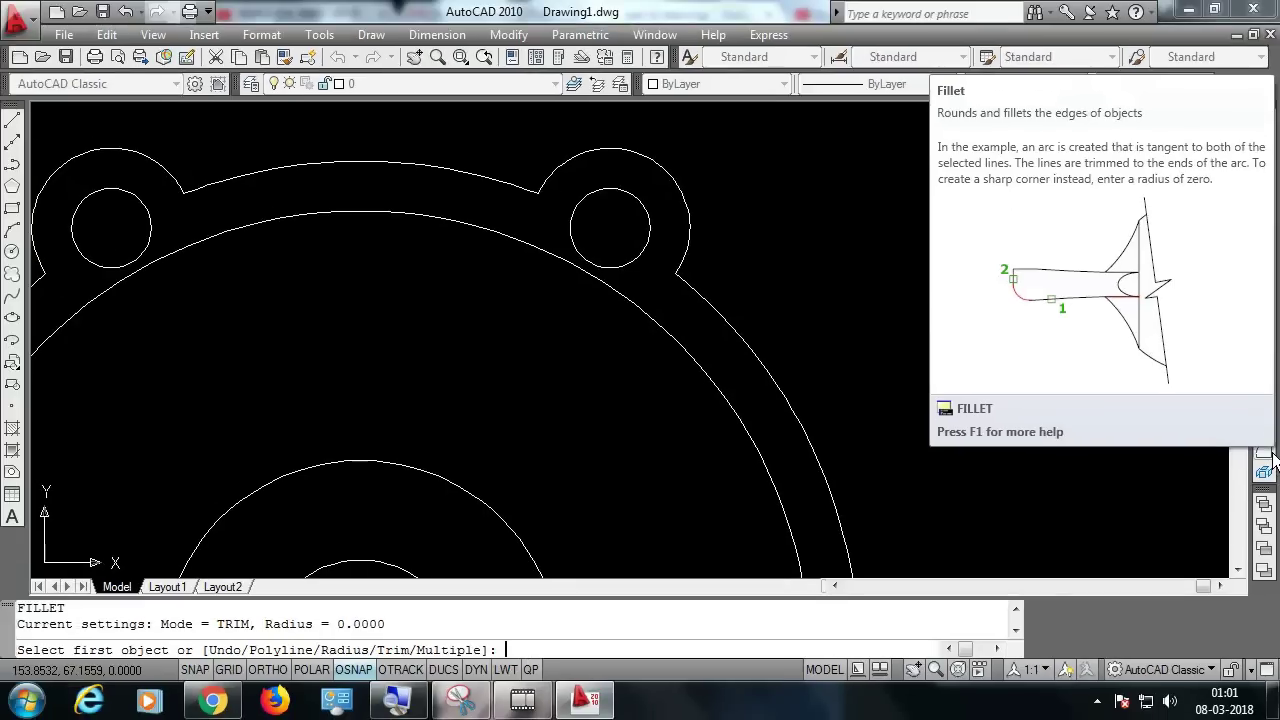
scroll(675, 362, "down", 3)
scroll(690, 358, "down", 2)
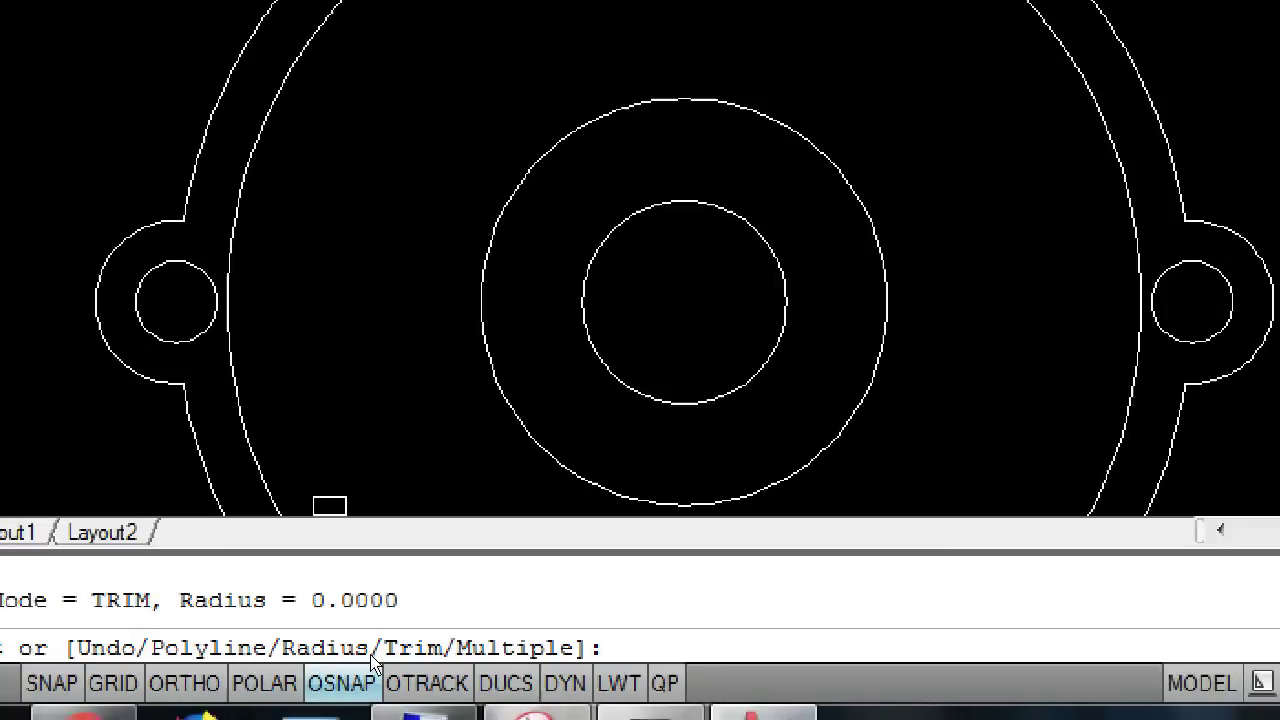
type("R")
key("Return")
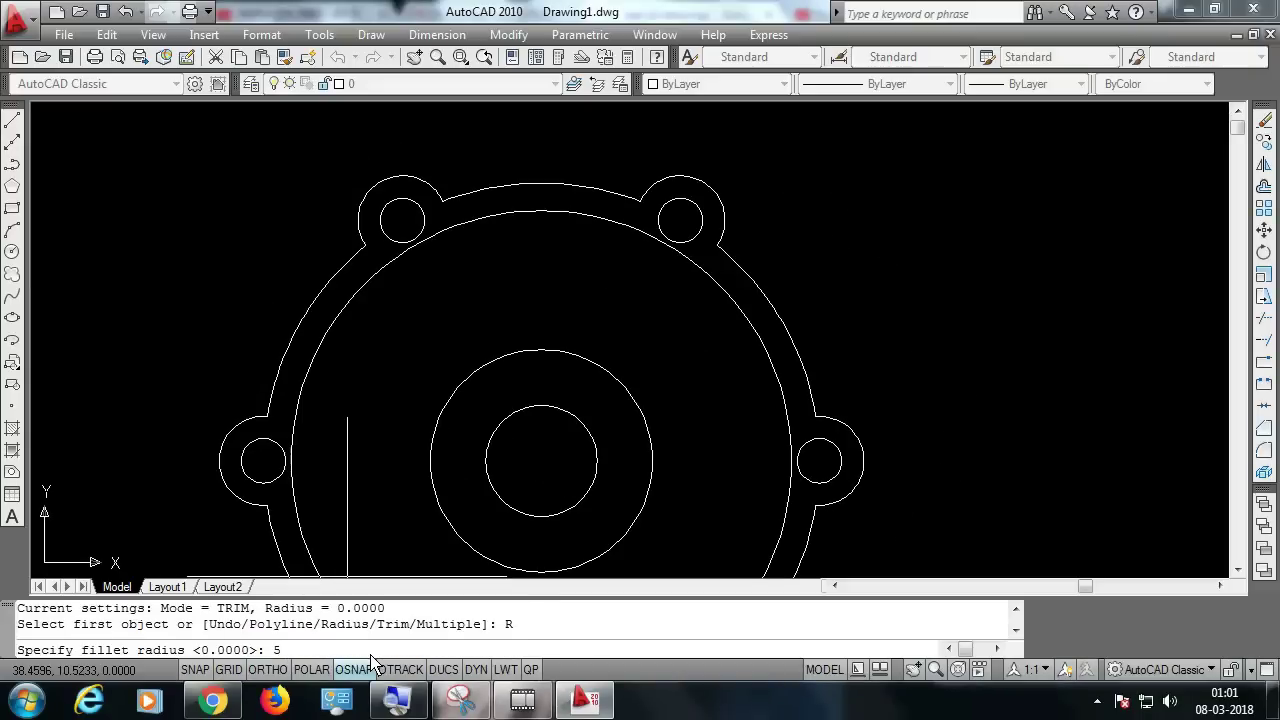
key("Return")
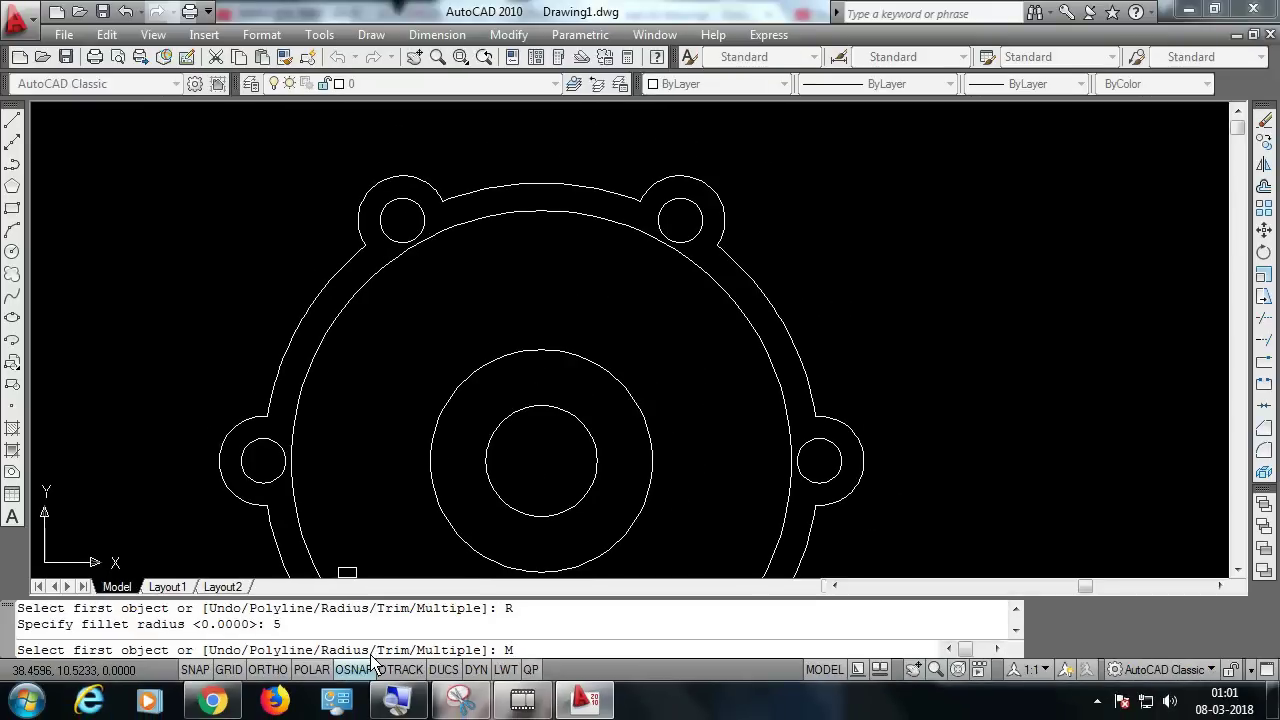
key("Return")
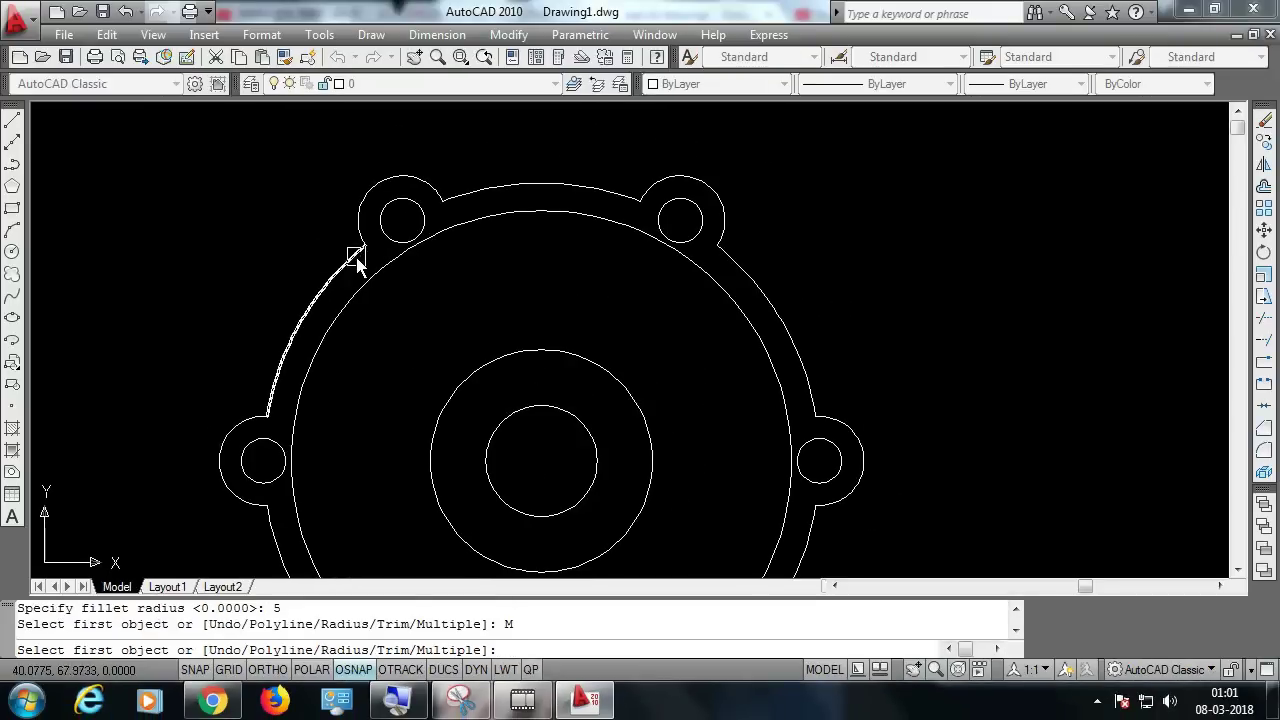
Fillet the rim arcs into the upper-left, top and right lugs.
left_click(357, 258)
left_click(360, 232)
left_click(436, 195)
left_click(440, 192)
left_click(625, 190)
left_click(648, 186)
left_click(724, 250)
left_click(728, 258)
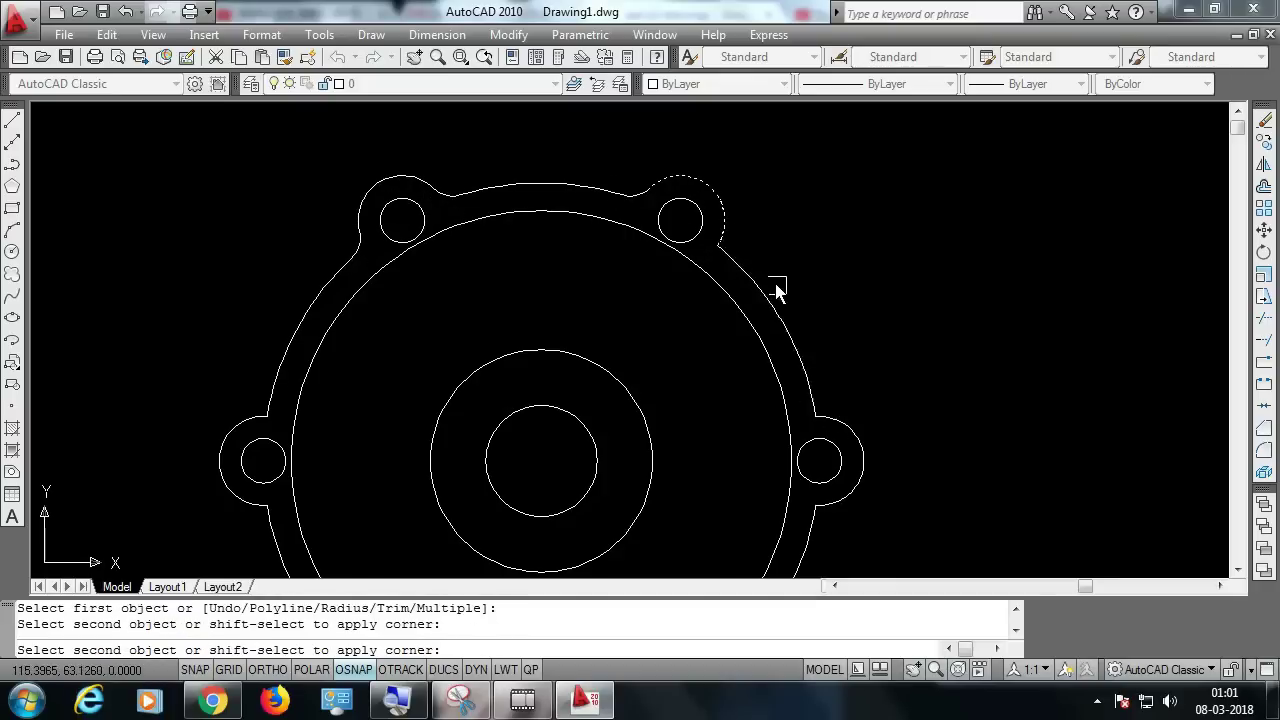
left_click(745, 278)
left_click(822, 398)
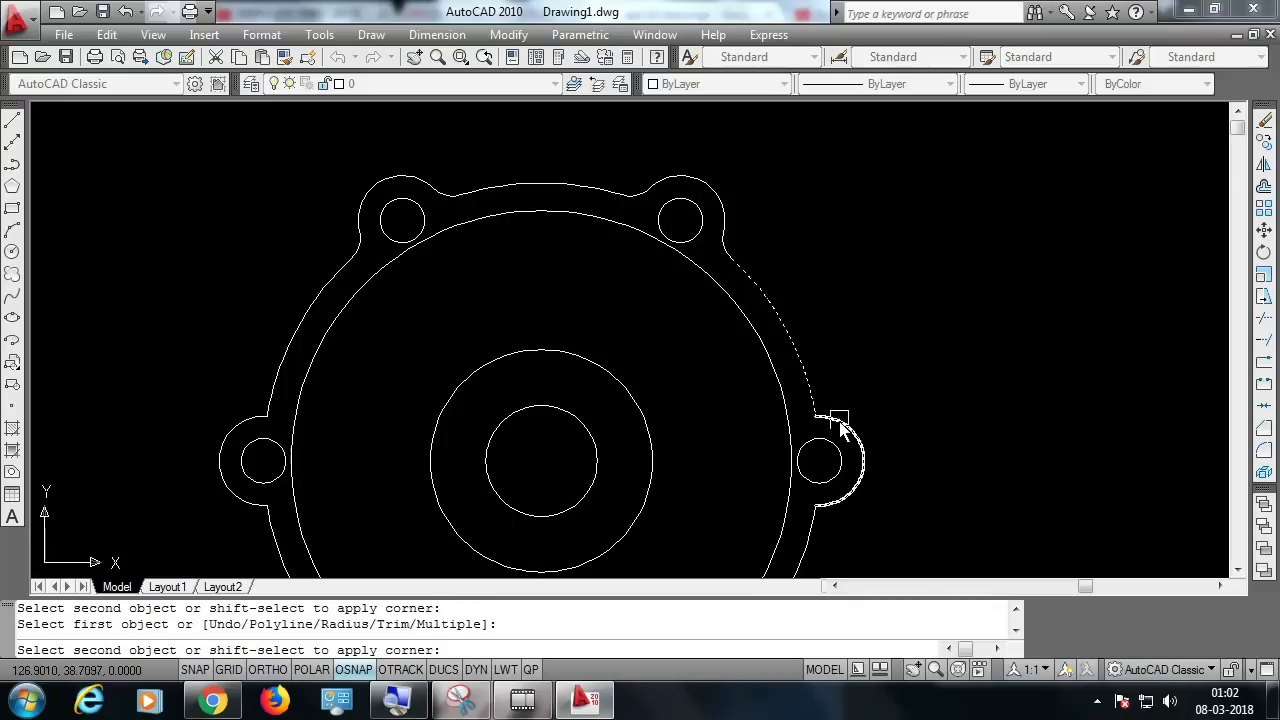
left_click(842, 423)
scroll(858, 366, "down", 2)
scroll(856, 490, "up", 2)
left_click(837, 447)
left_click(842, 418)
scroll(830, 445, "down", 2)
Fillet the remaining bottom and left-side lug junctions, then end the command.
left_click(821, 460)
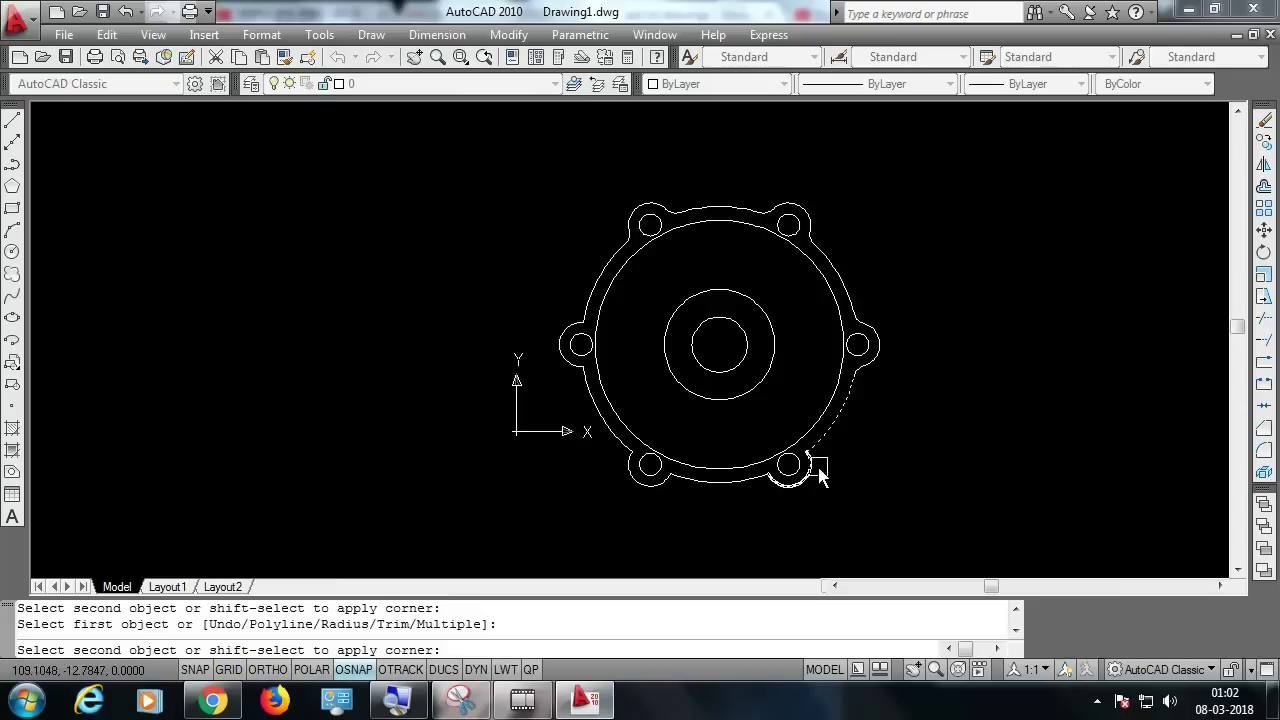
scroll(818, 470, "up", 3)
left_click(581, 473)
left_click(482, 428)
left_click(486, 416)
left_click(365, 248)
left_click(370, 180)
left_click(370, 180)
left_click(394, 126)
scroll(390, 230, "down", 5)
scroll(380, 270, "down", 1)
scroll(400, 225, "up", 3)
scroll(352, 245, "up", 2)
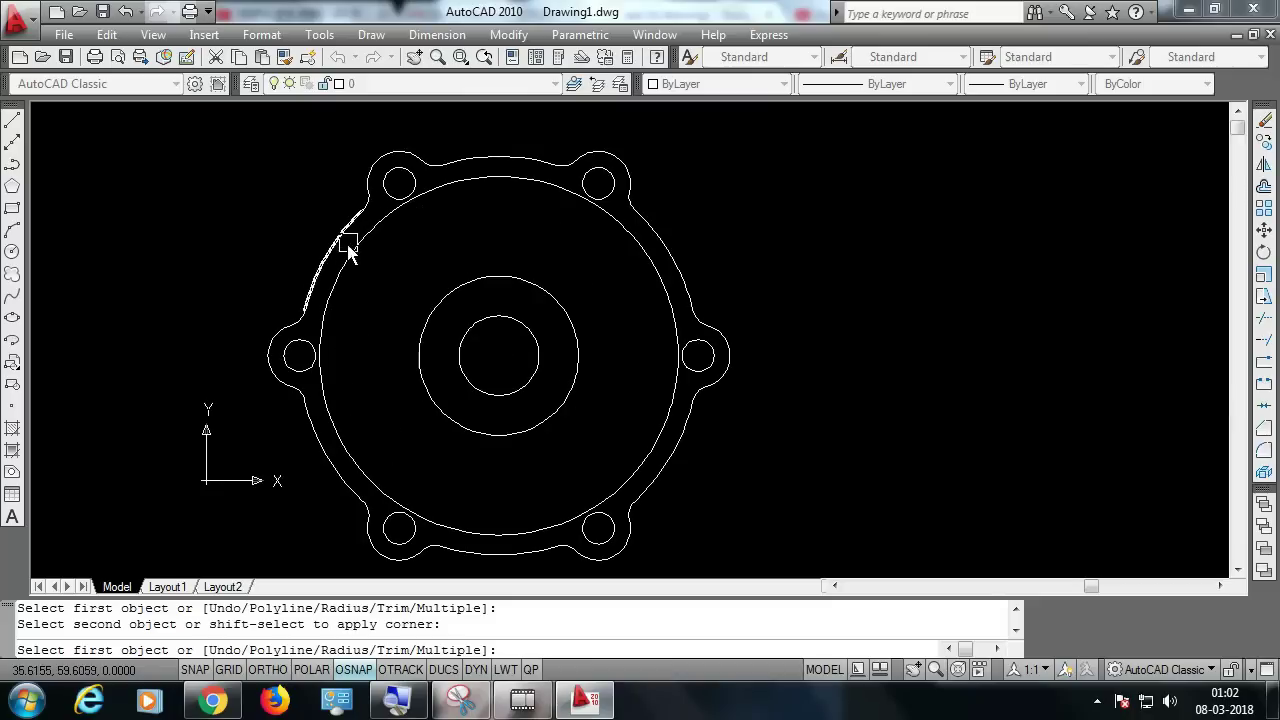
key("Escape")
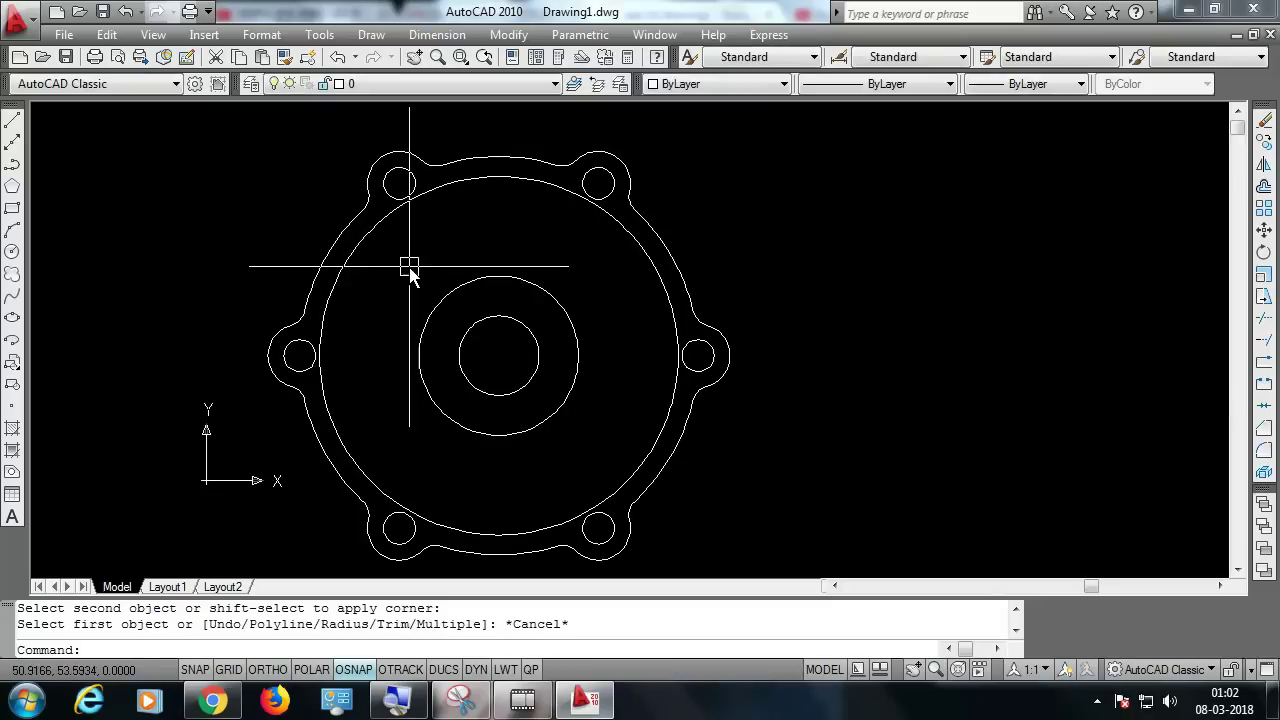
key("alt+Tab")
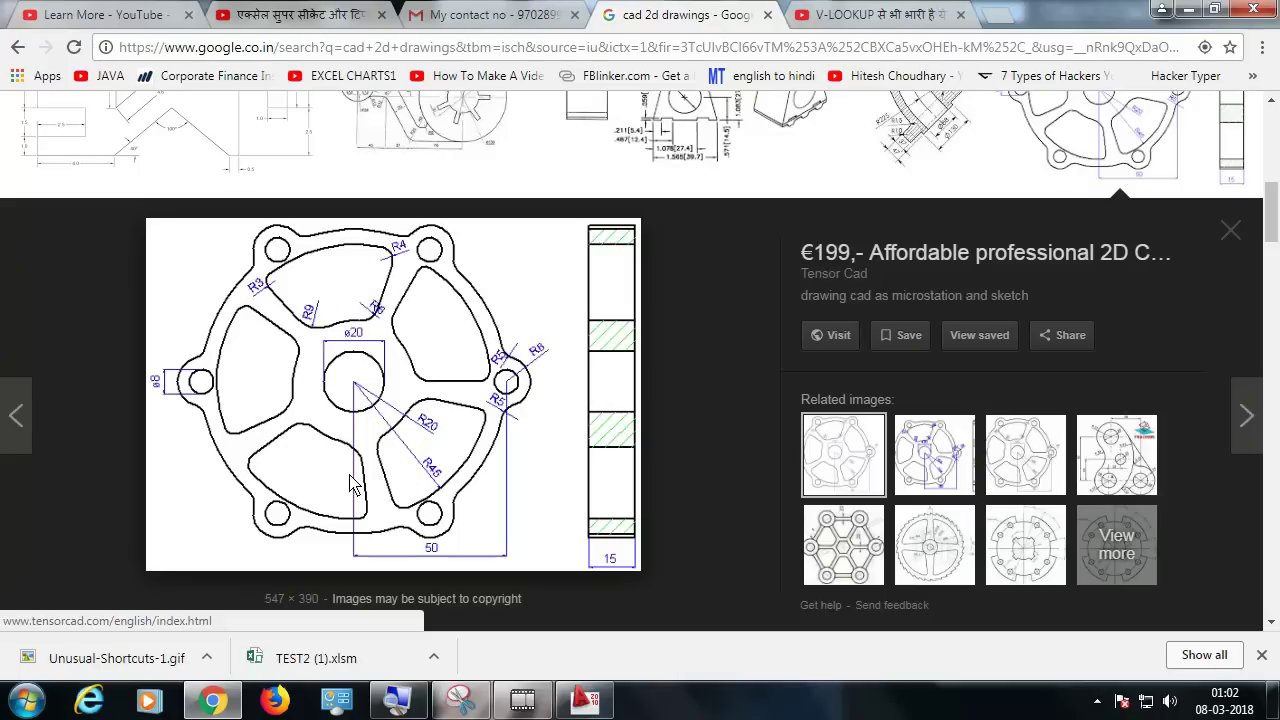
key("alt+Tab")
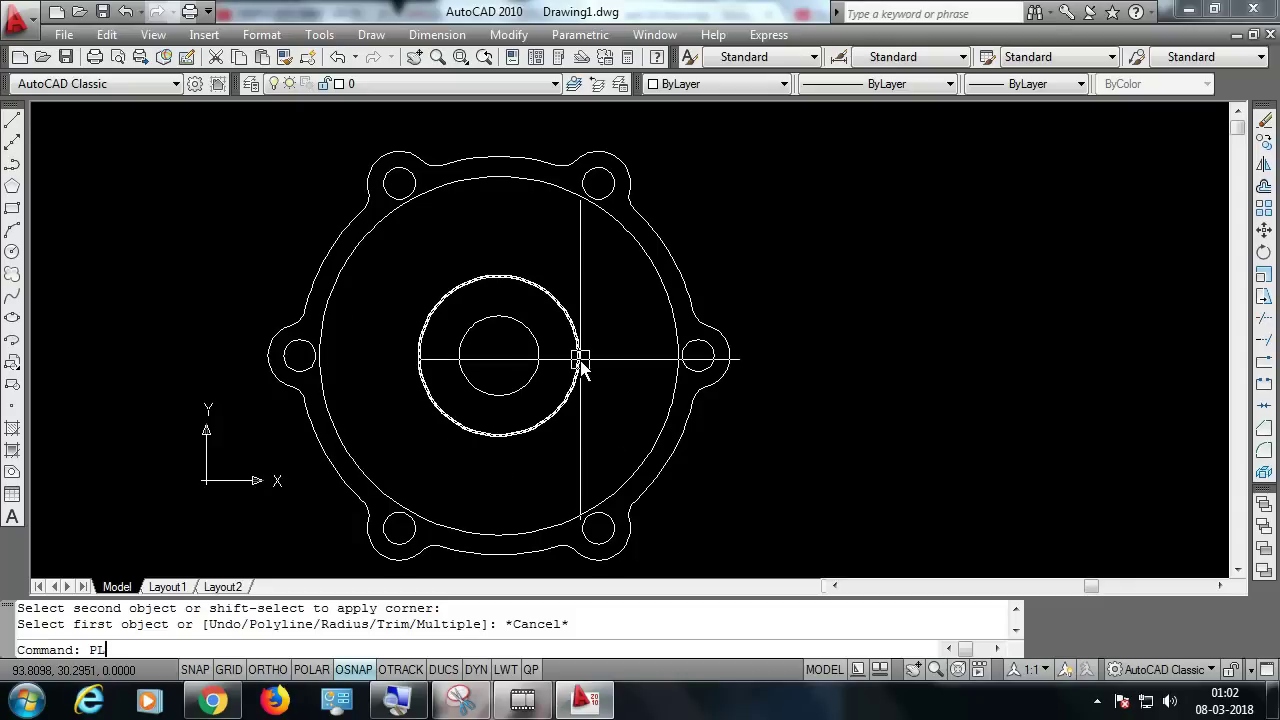
Draw a polyline from the flange centre to the upper-right lug hole's centre.
key("Return")
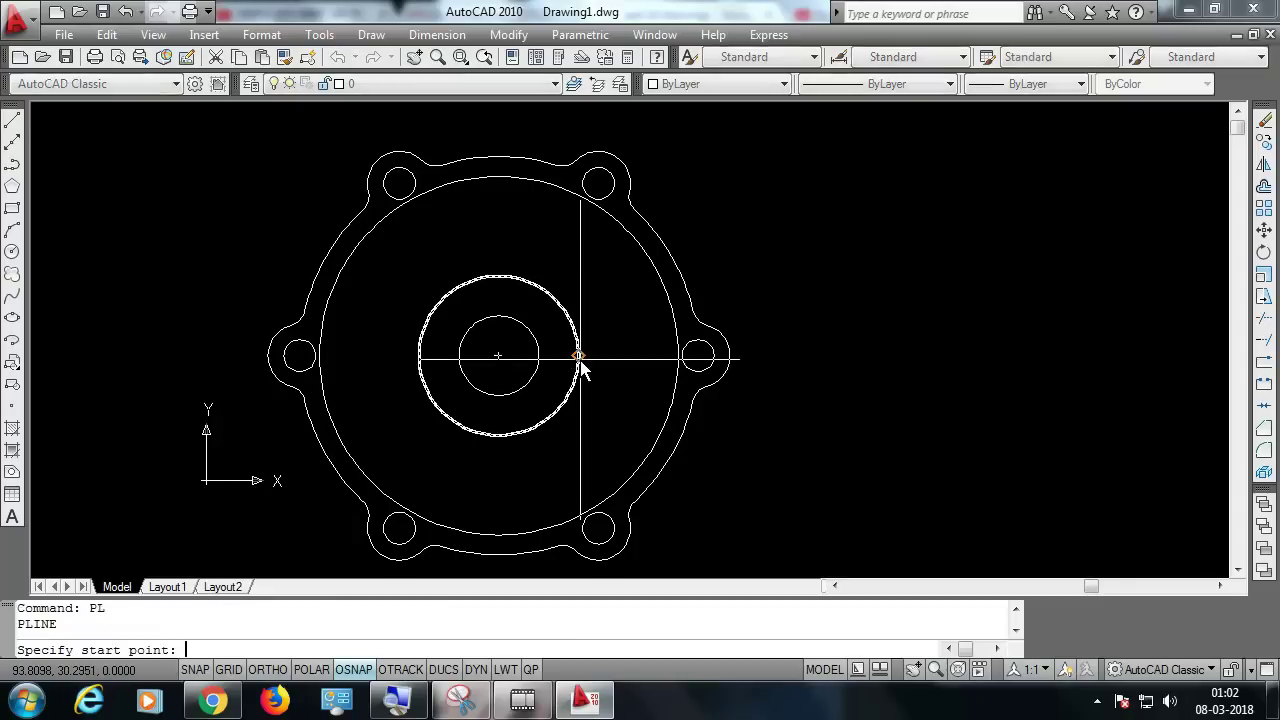
left_click(500, 358)
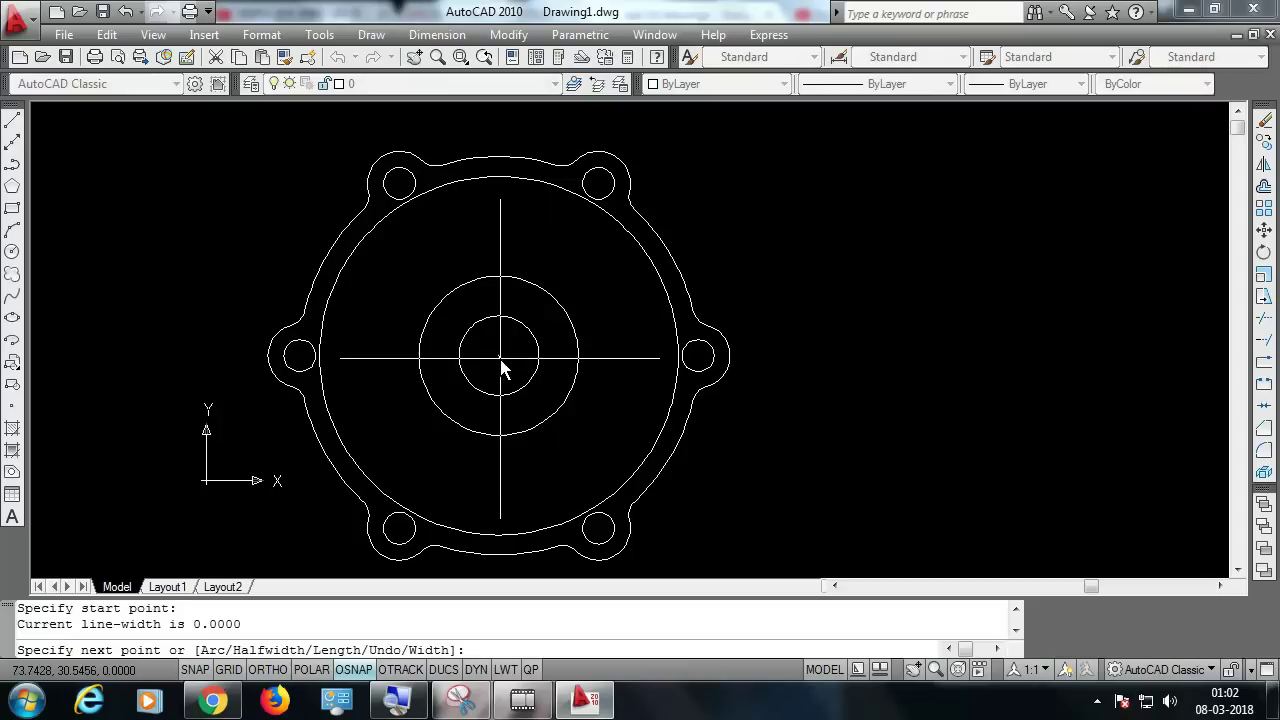
left_click(597, 189)
key("Escape")
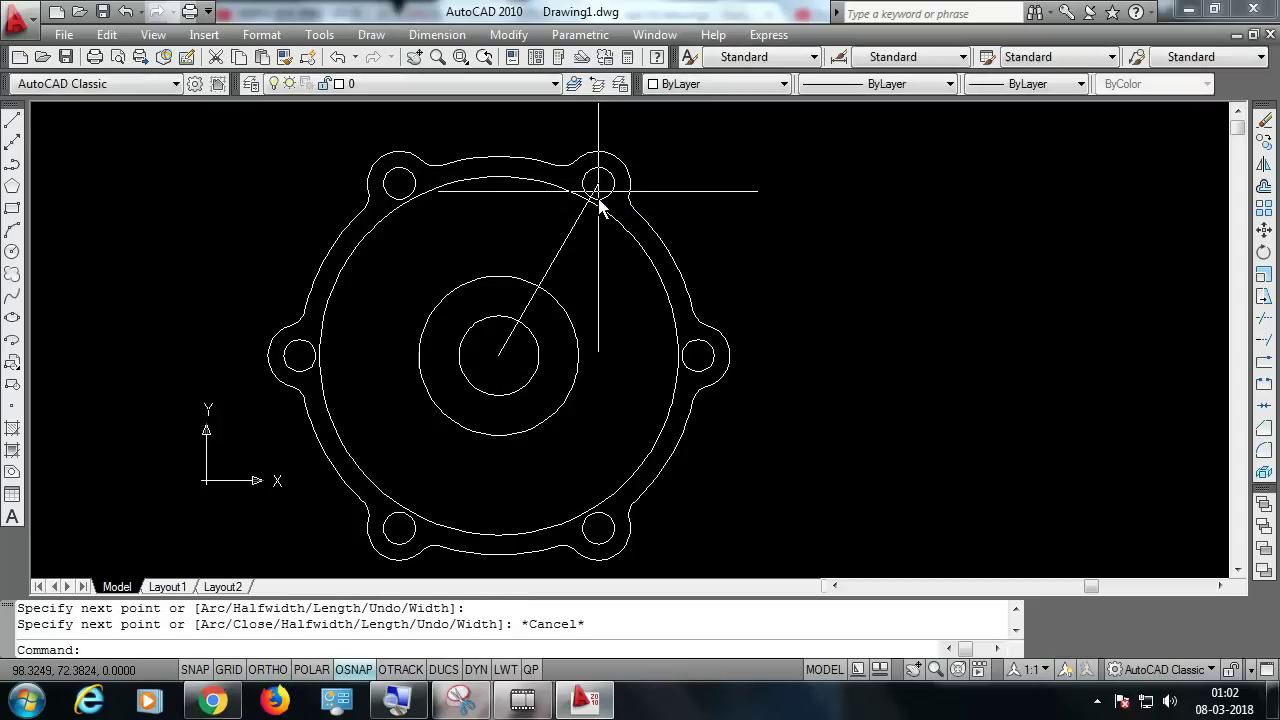
scroll(521, 232, "up", 2)
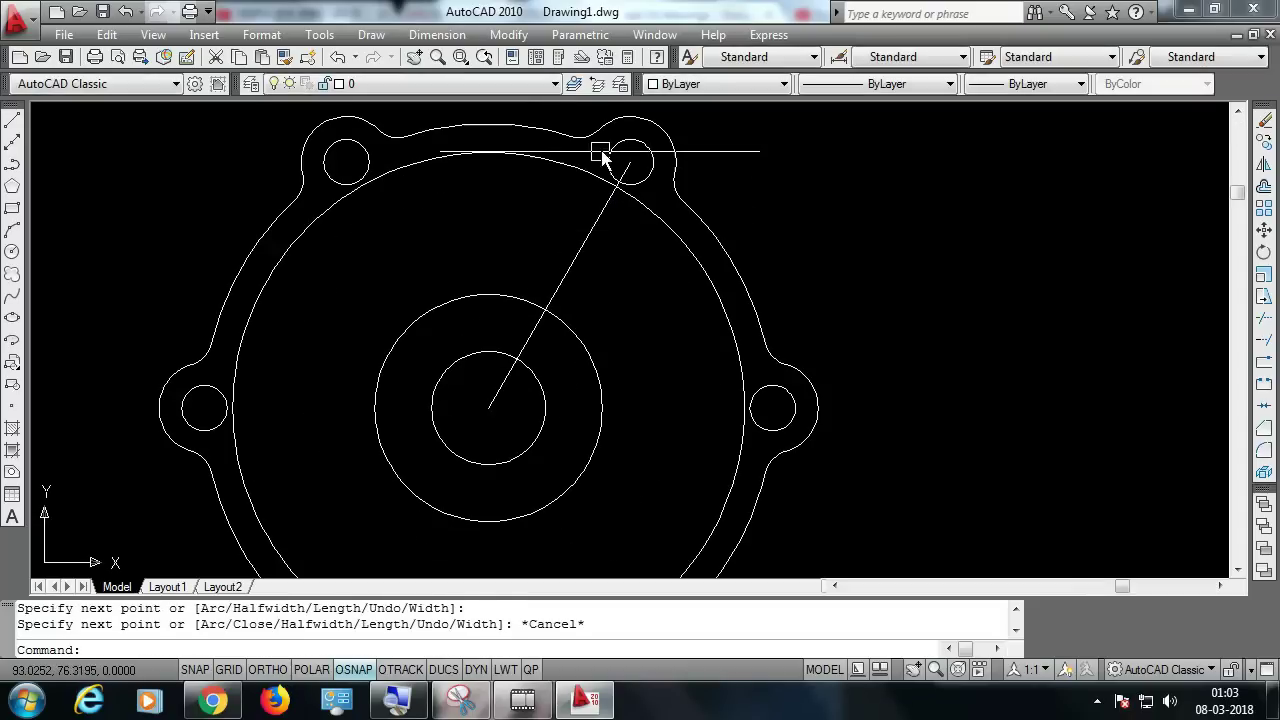
scroll(626, 160, "up", 2)
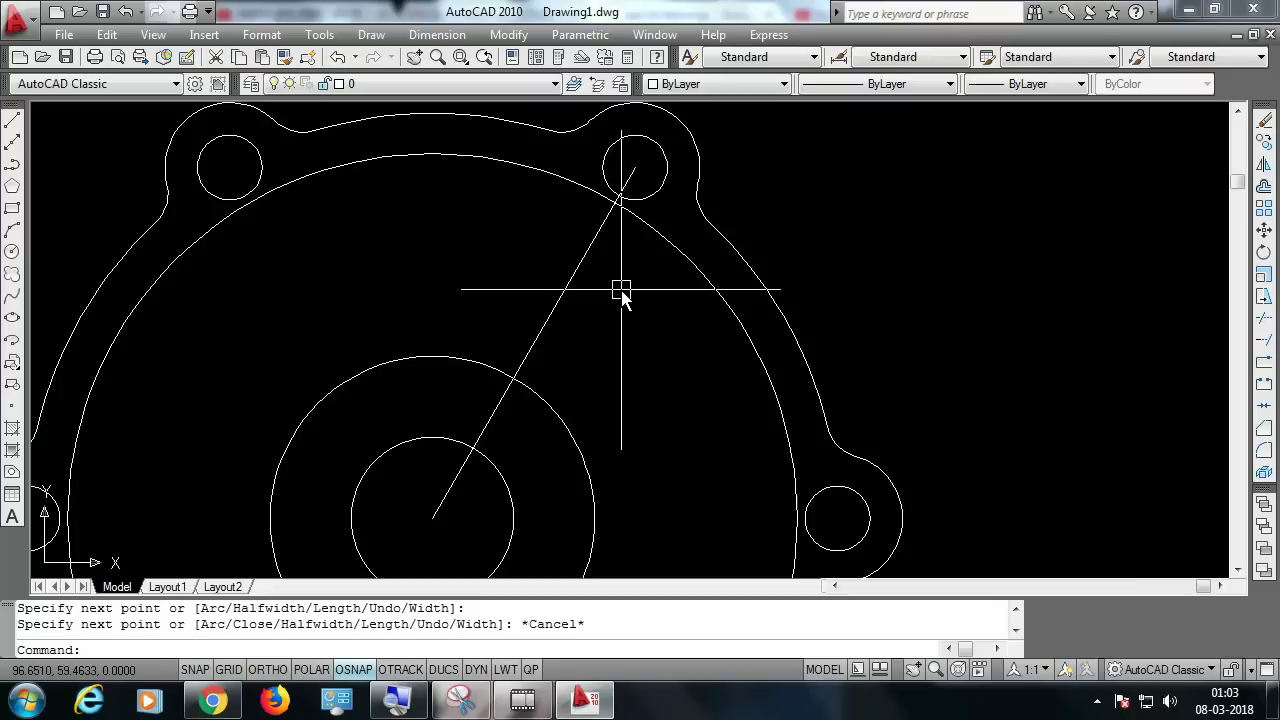
type("RO")
Rotate the slanted radial line 10° about the flange centre.
key("Return")
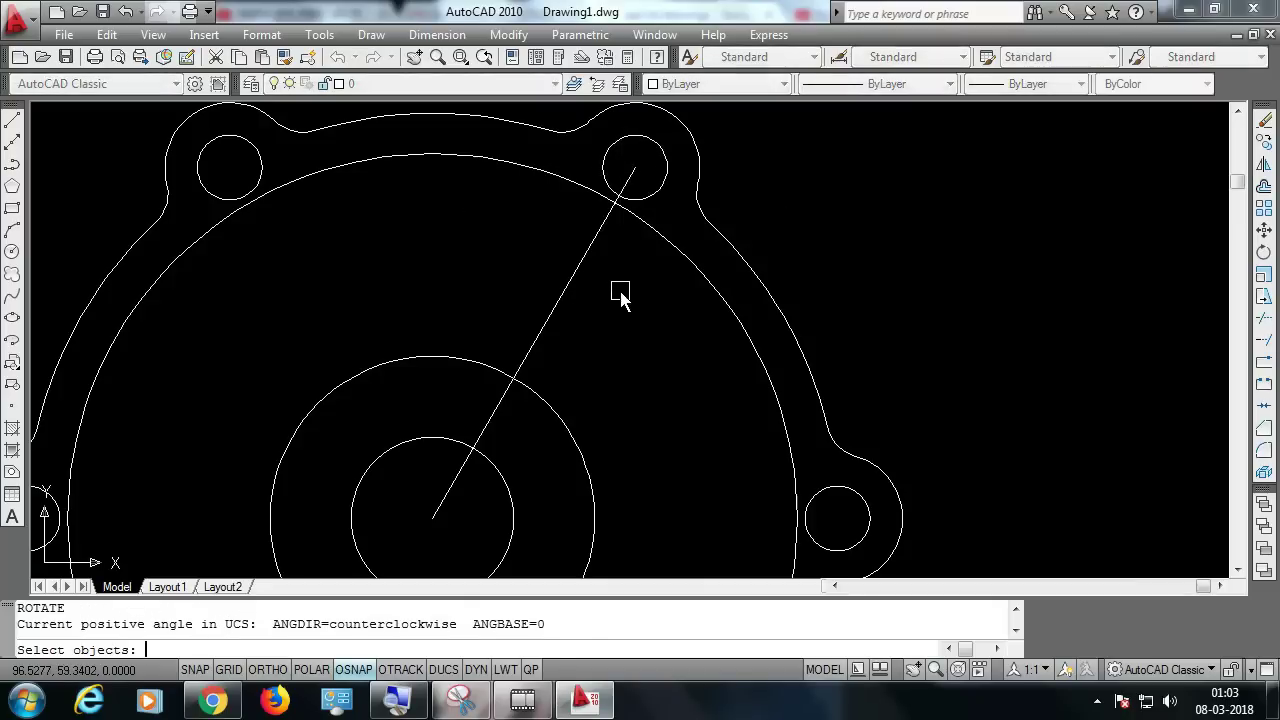
left_click(560, 294)
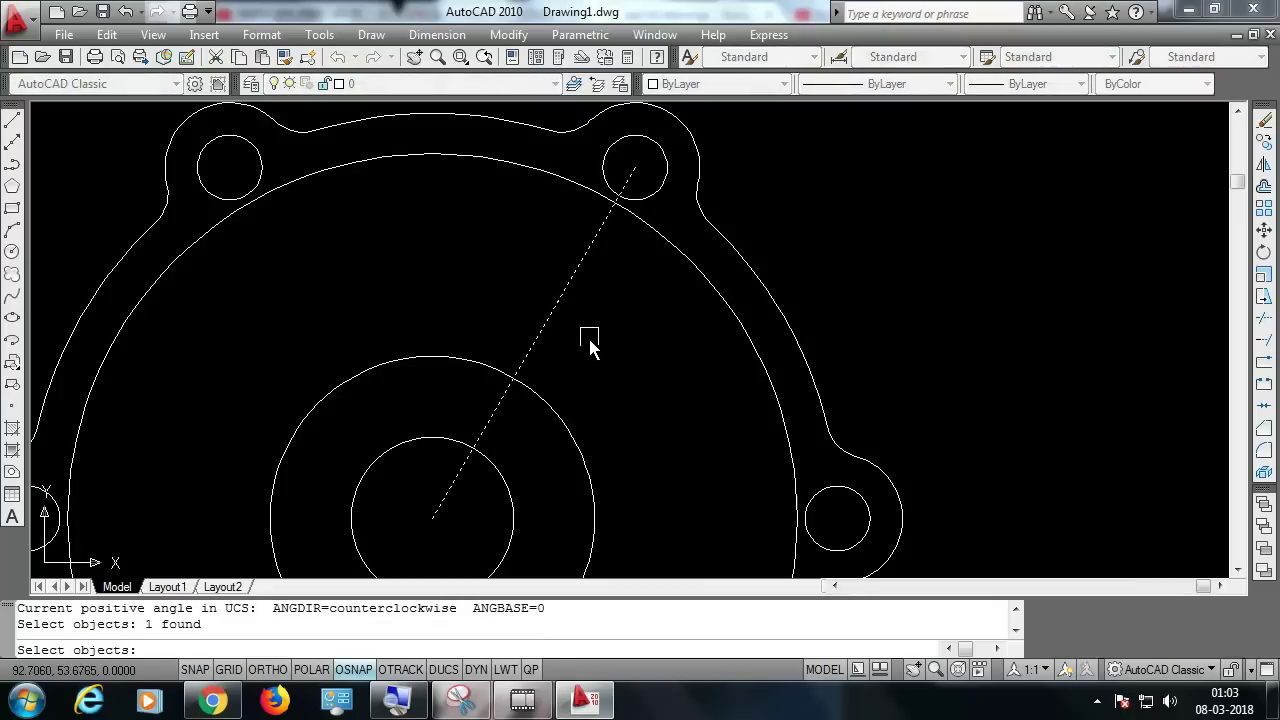
key("Return")
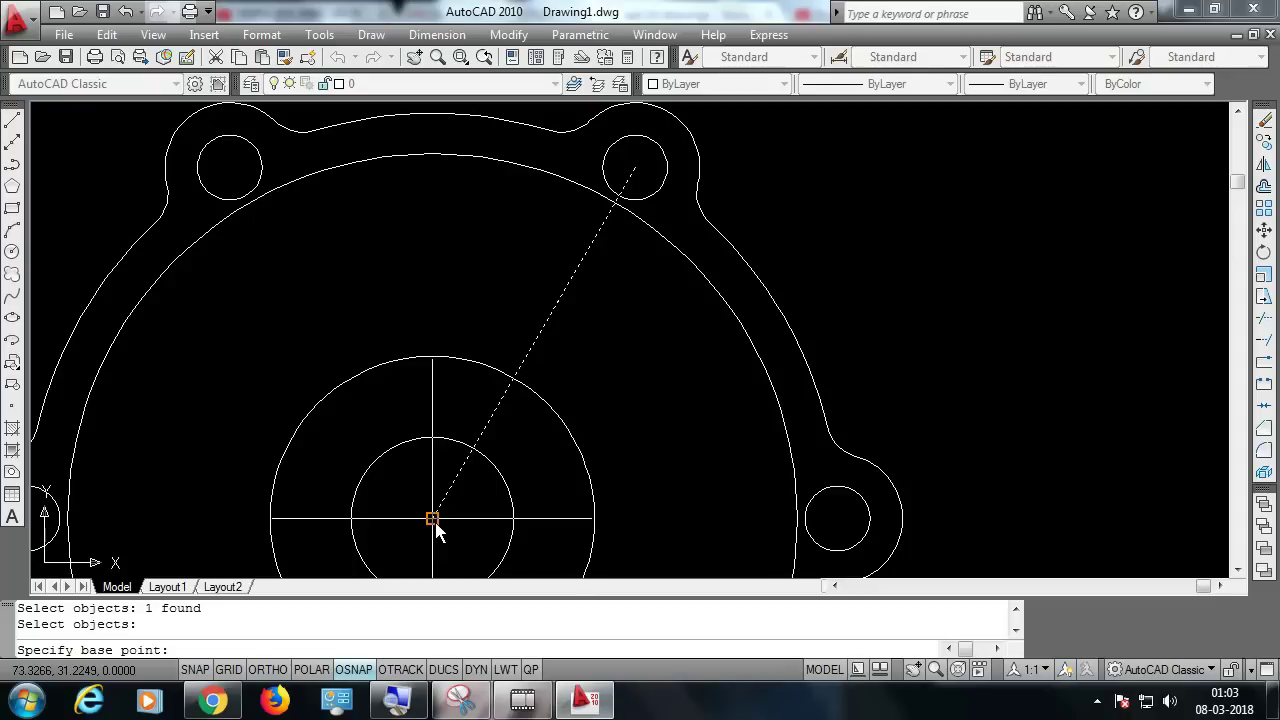
left_click(432, 518)
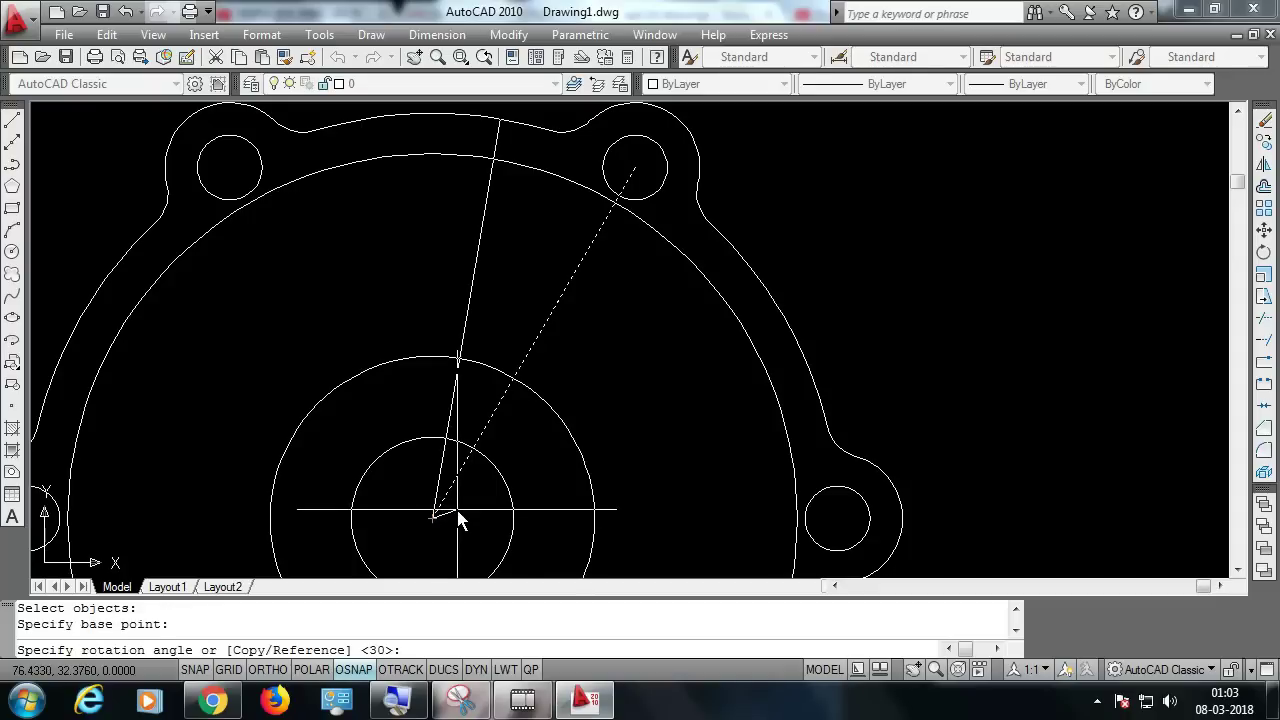
type("10")
key("Return")
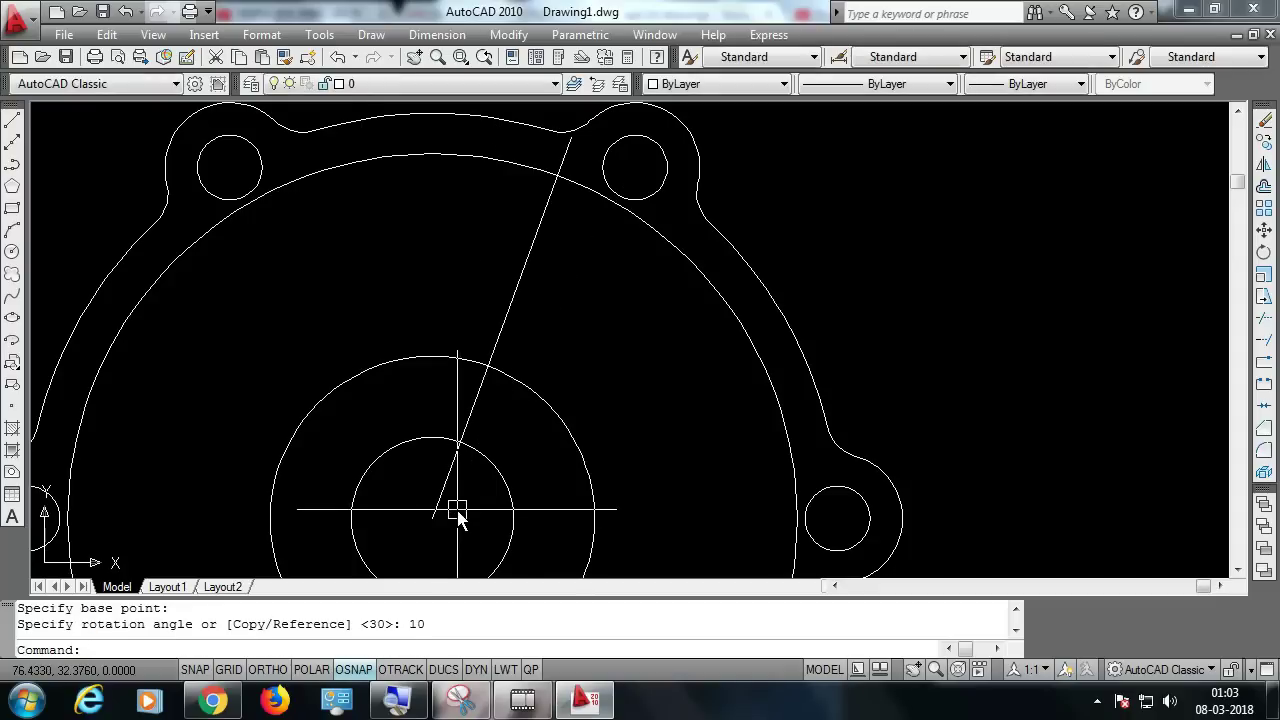
type("PL")
Draw a second polyline from the flange centre to the upper-right lug hole's centre.
key("Return")
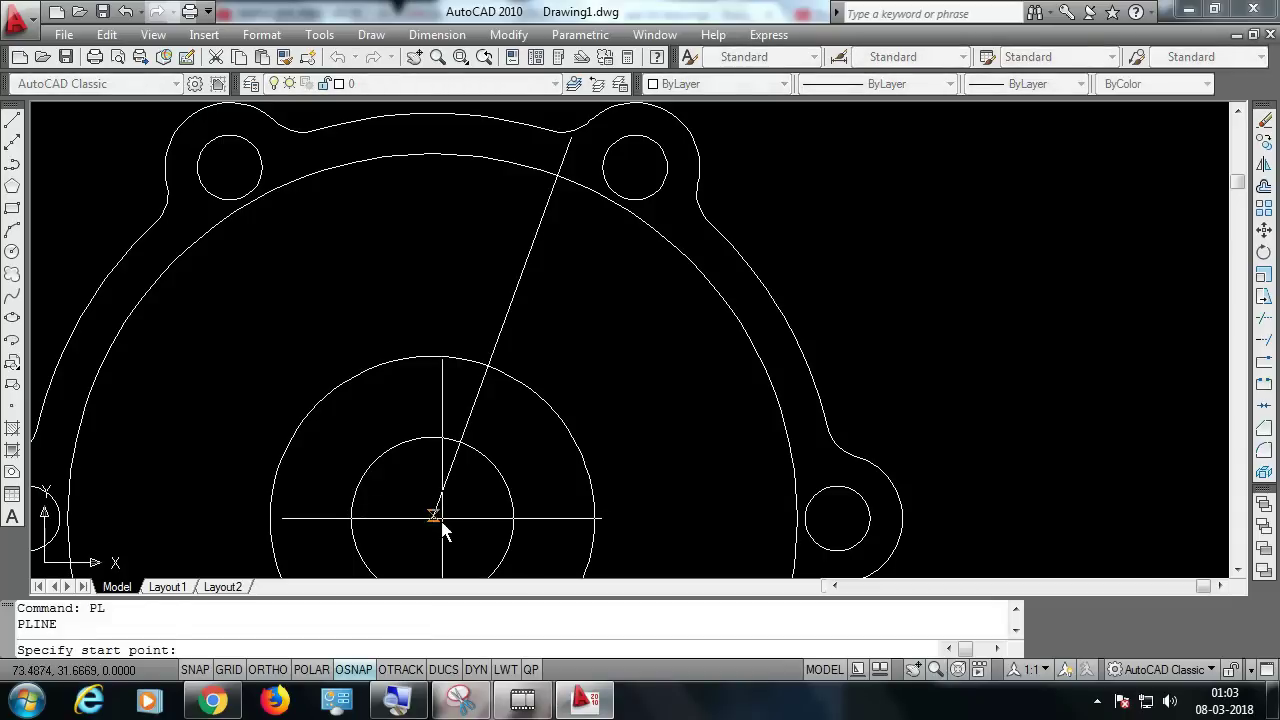
left_click(432, 518)
left_click(634, 169)
key("Escape")
scroll(700, 256, "down", 2)
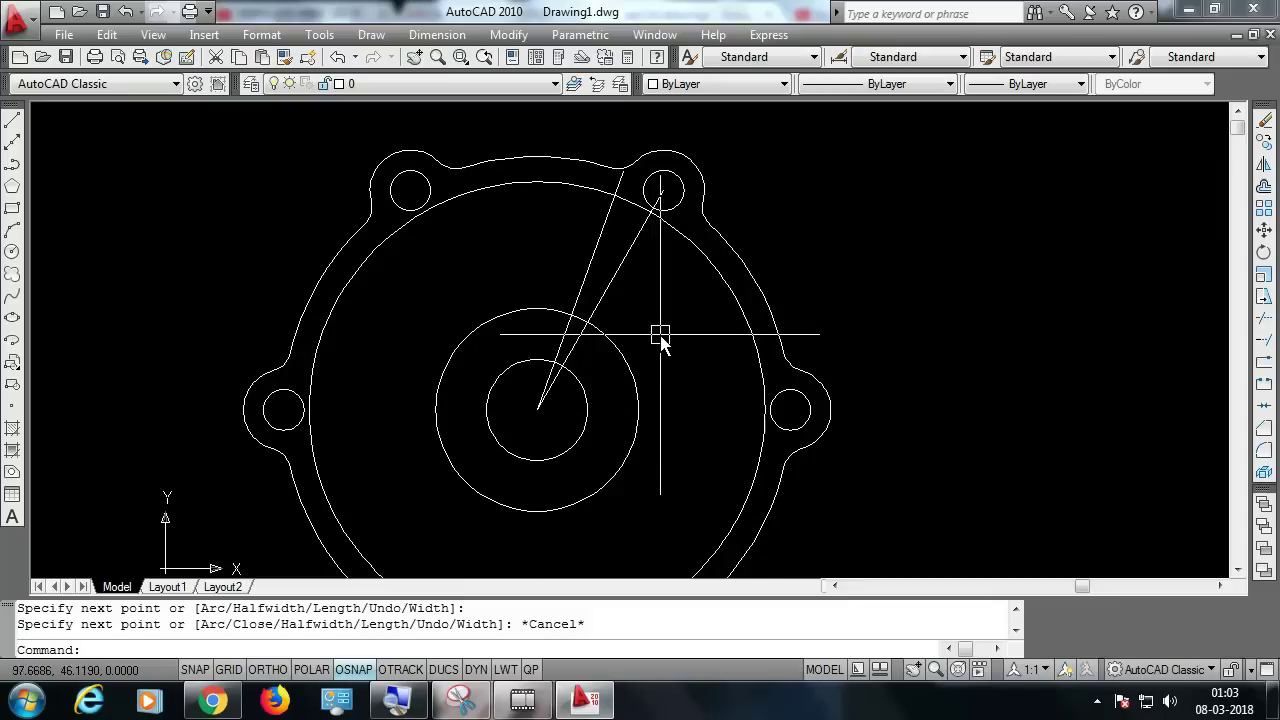
Polar-array the two radial lines about the flange centre, 6 items over 360°.
type("AR")
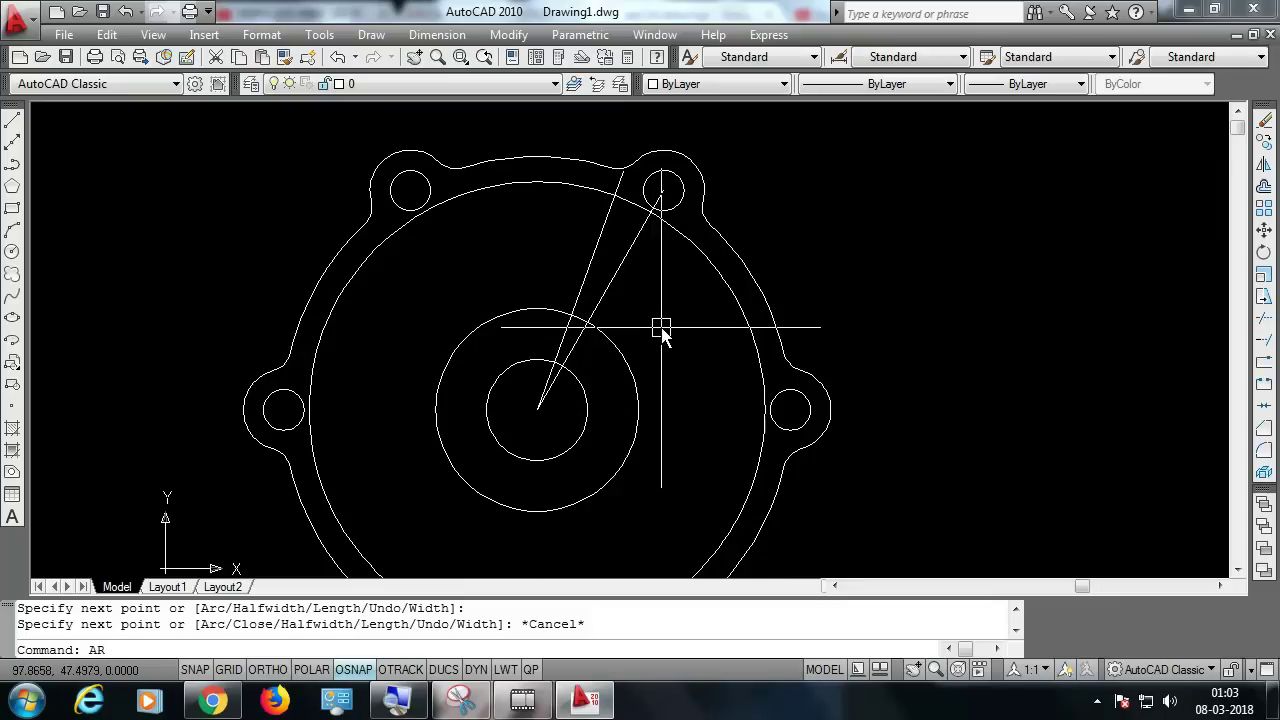
key("Return")
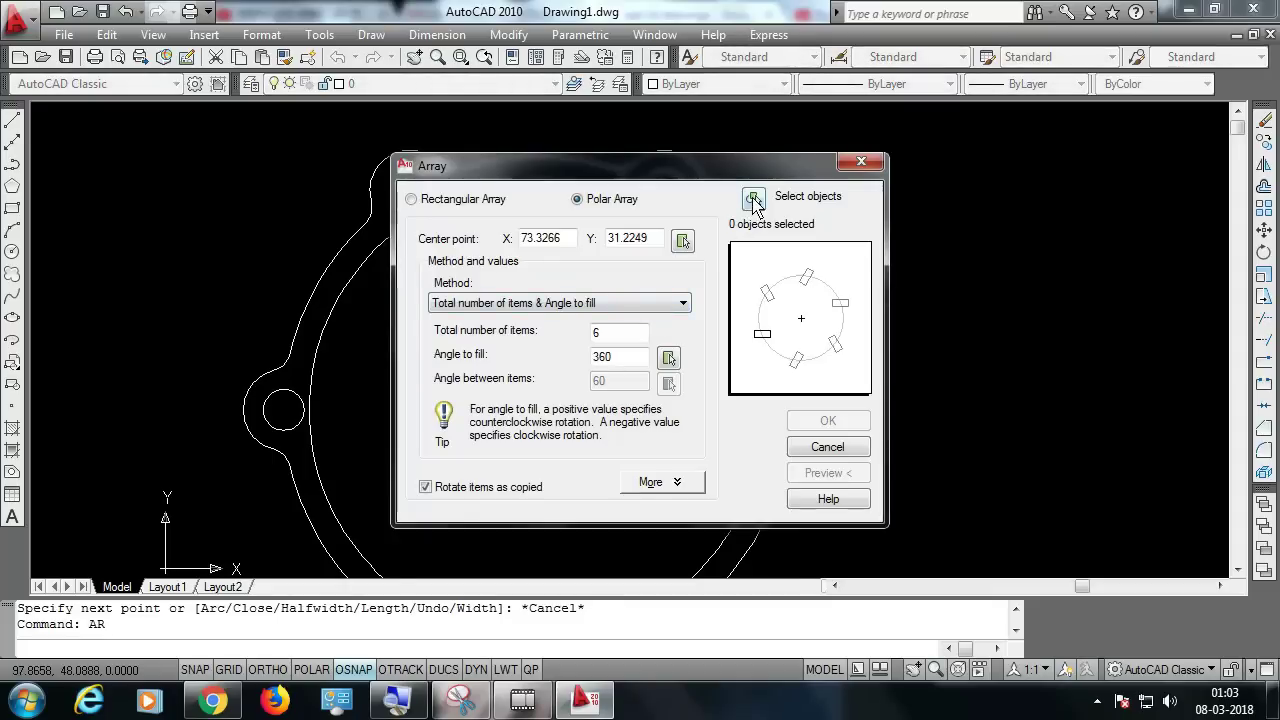
left_click(753, 197)
left_click(634, 246)
left_click(586, 251)
key("Return")
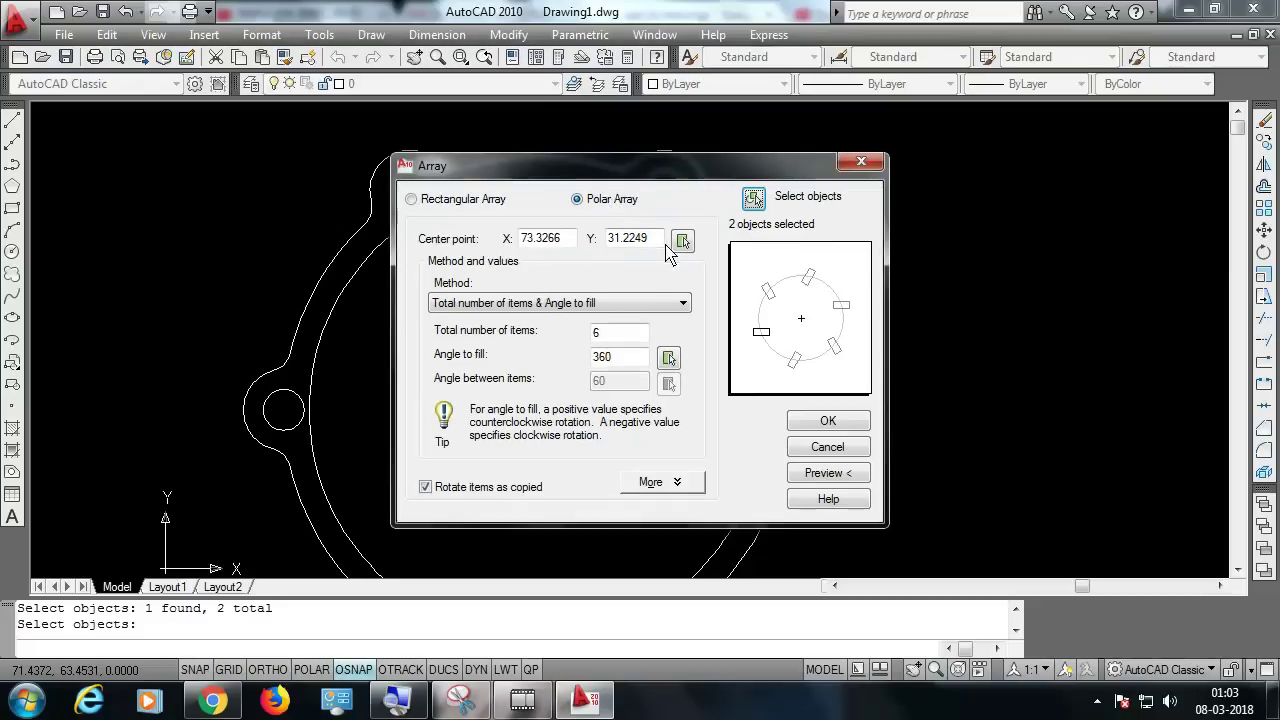
left_click(682, 241)
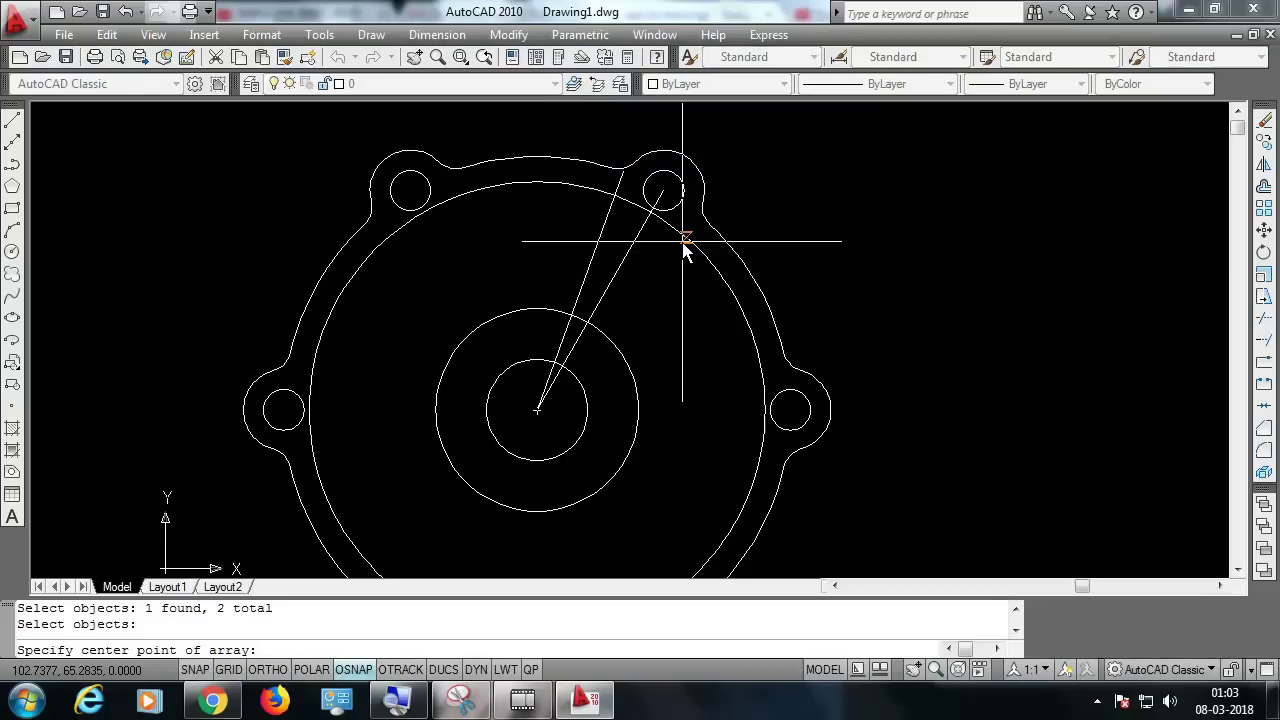
left_click(538, 414)
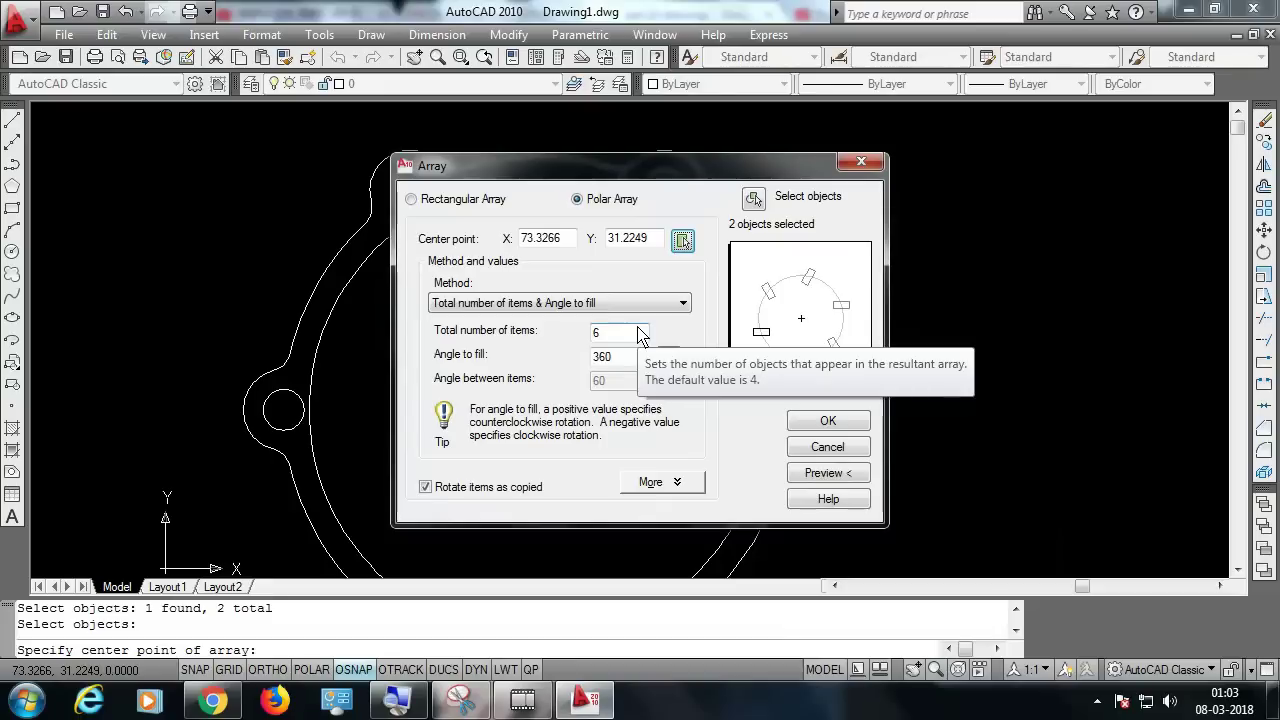
left_click_drag(640, 333, 577, 340)
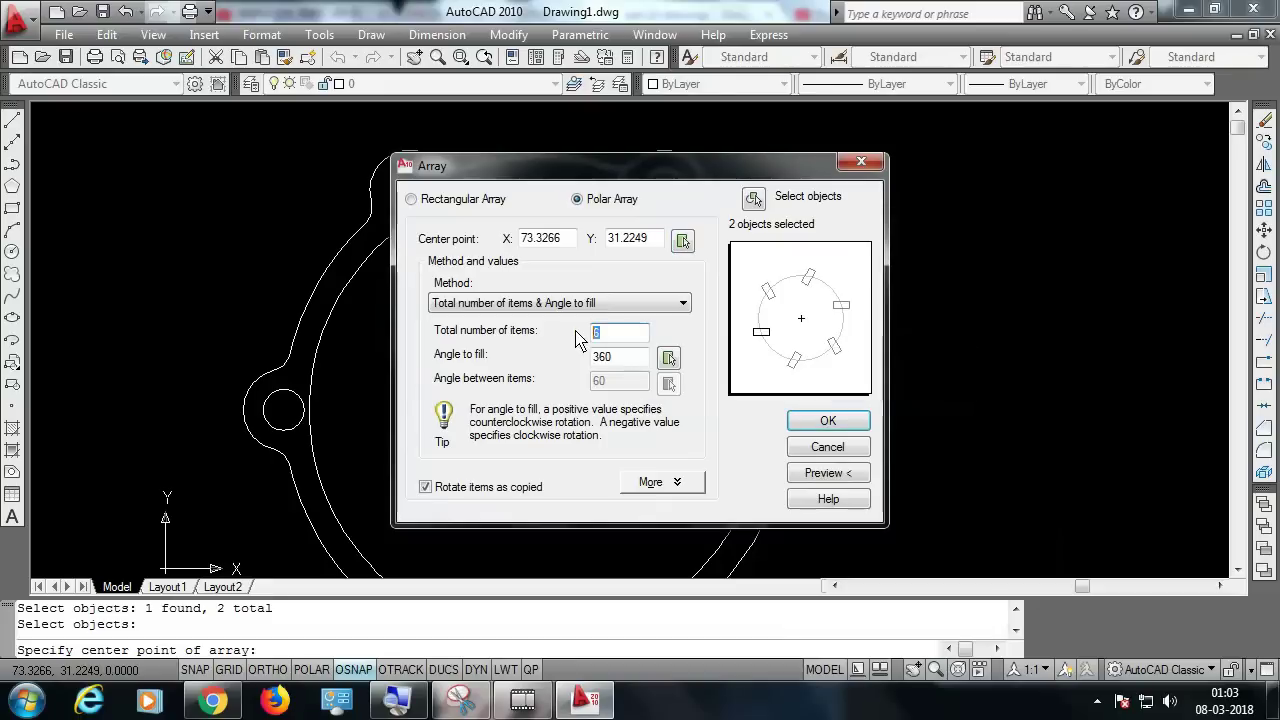
type("5")
left_click(805, 472)
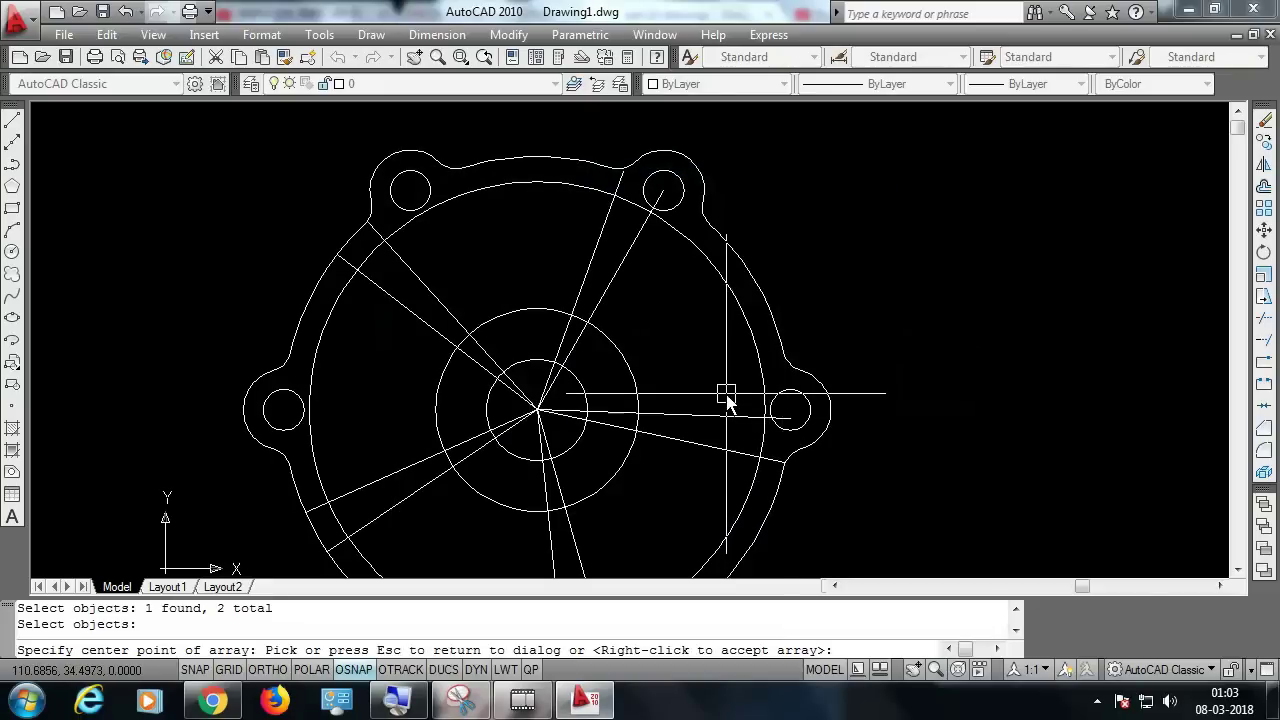
right_click(717, 374)
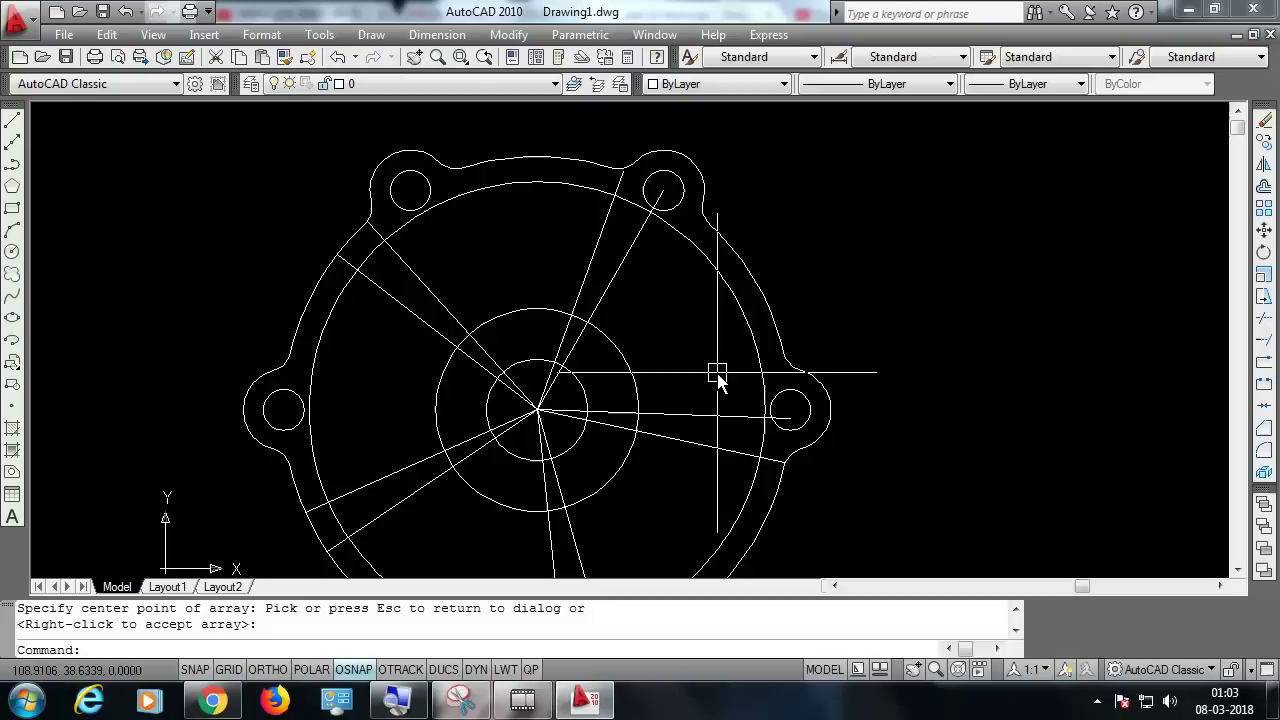
Erase the lower arrayed radial lines.
scroll(648, 450, "down", 5)
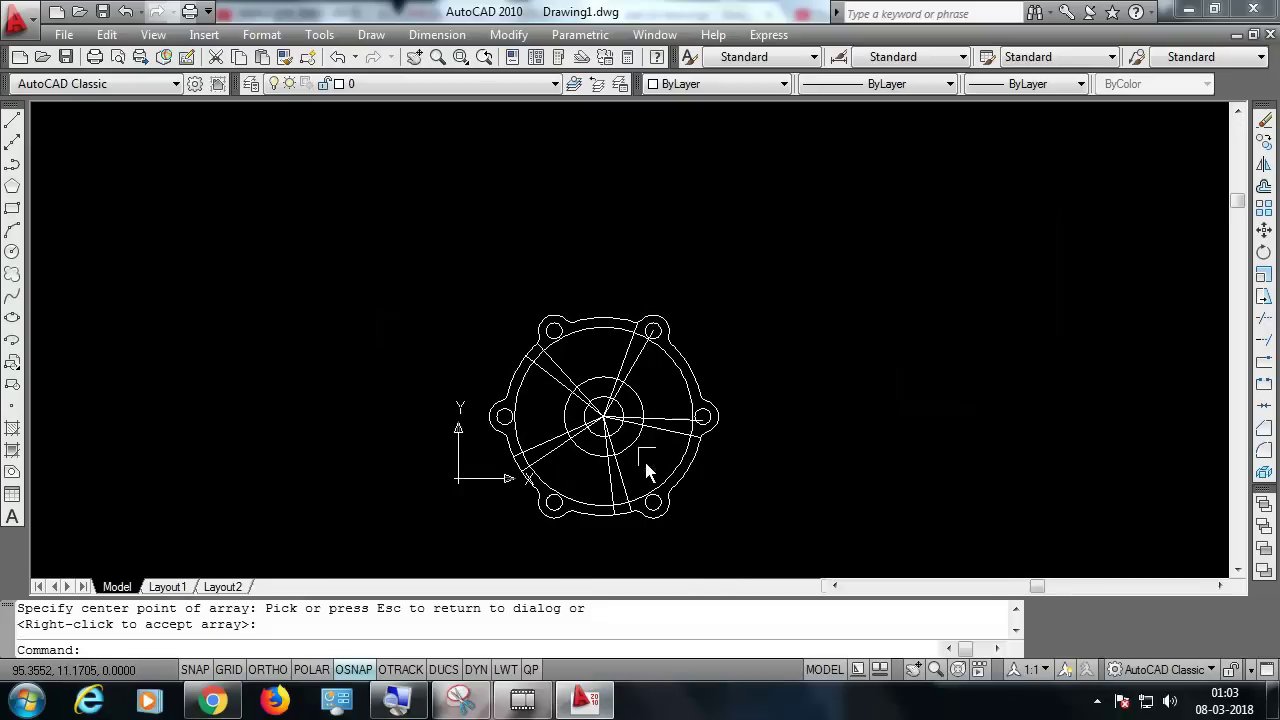
scroll(640, 480, "up", 4)
left_click(631, 492)
left_click(558, 514)
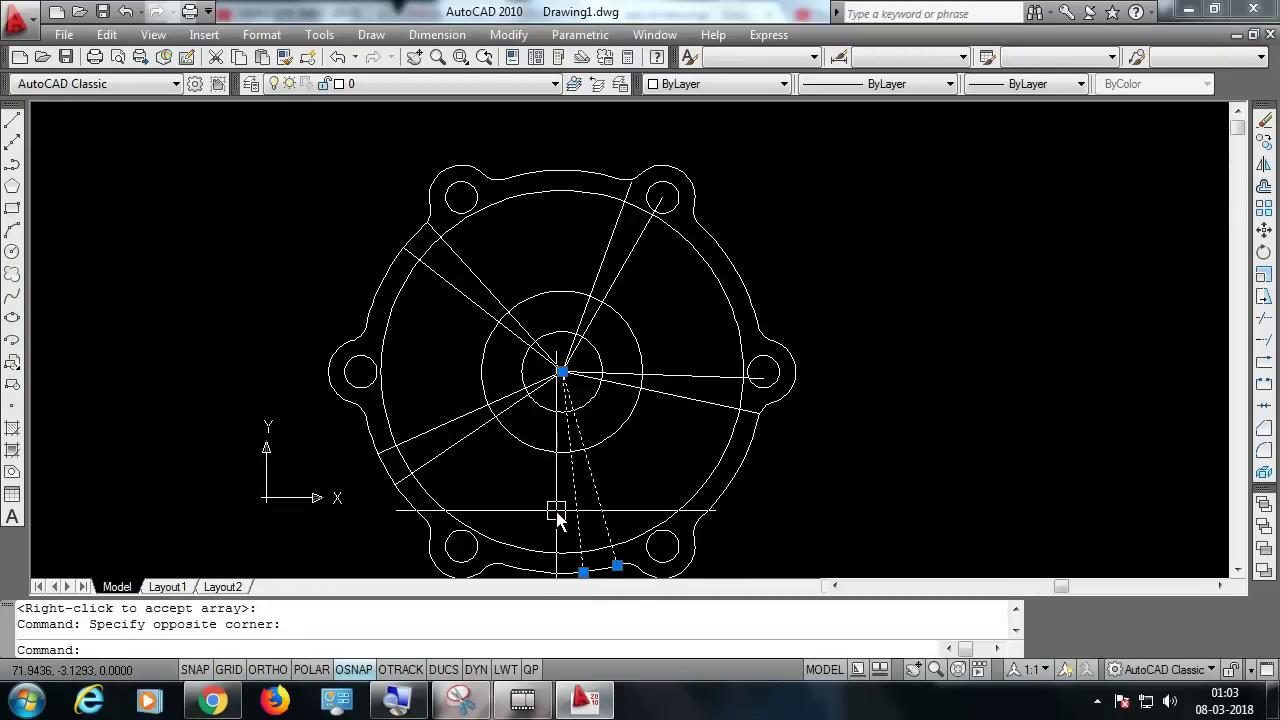
key("Delete")
left_click(466, 437)
key("Delete")
left_click(480, 429)
key("Delete")
Erase the other extra radial lines, keeping only the upper pair, then start TRIM.
left_click(651, 408)
left_click(674, 397)
key("Delete")
left_click(673, 379)
key("Delete")
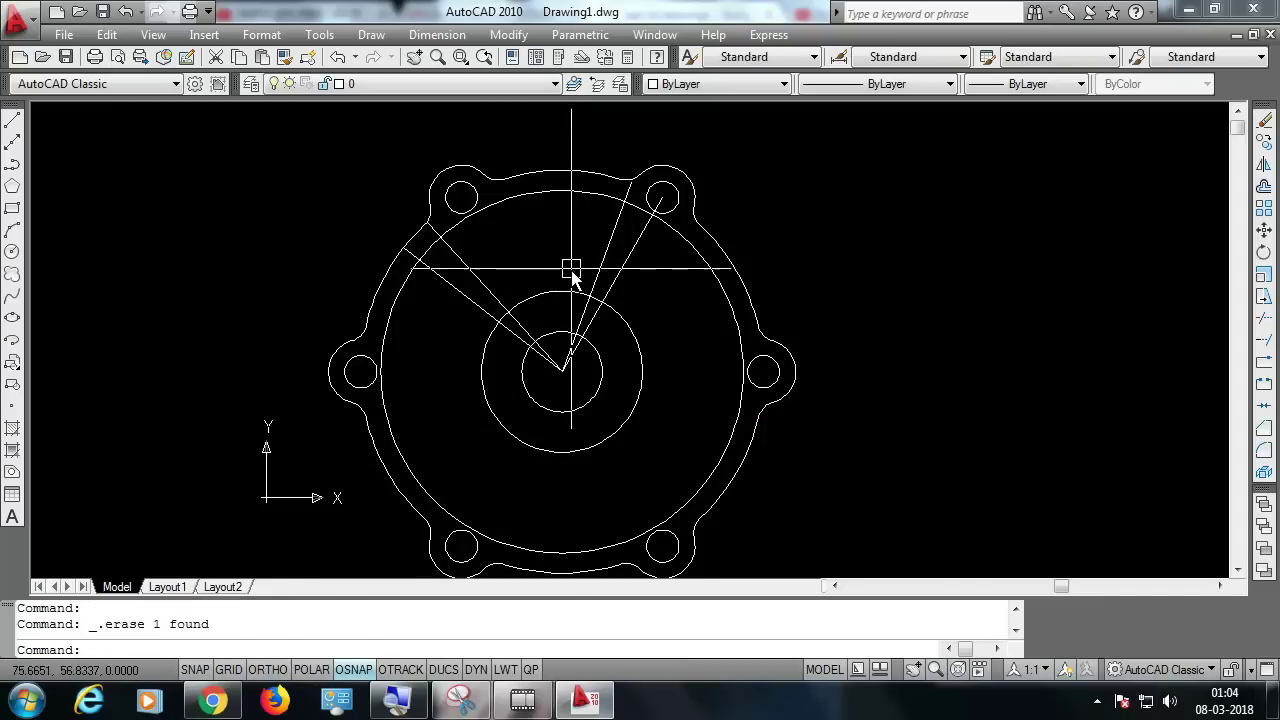
left_click(468, 299)
left_click(603, 300)
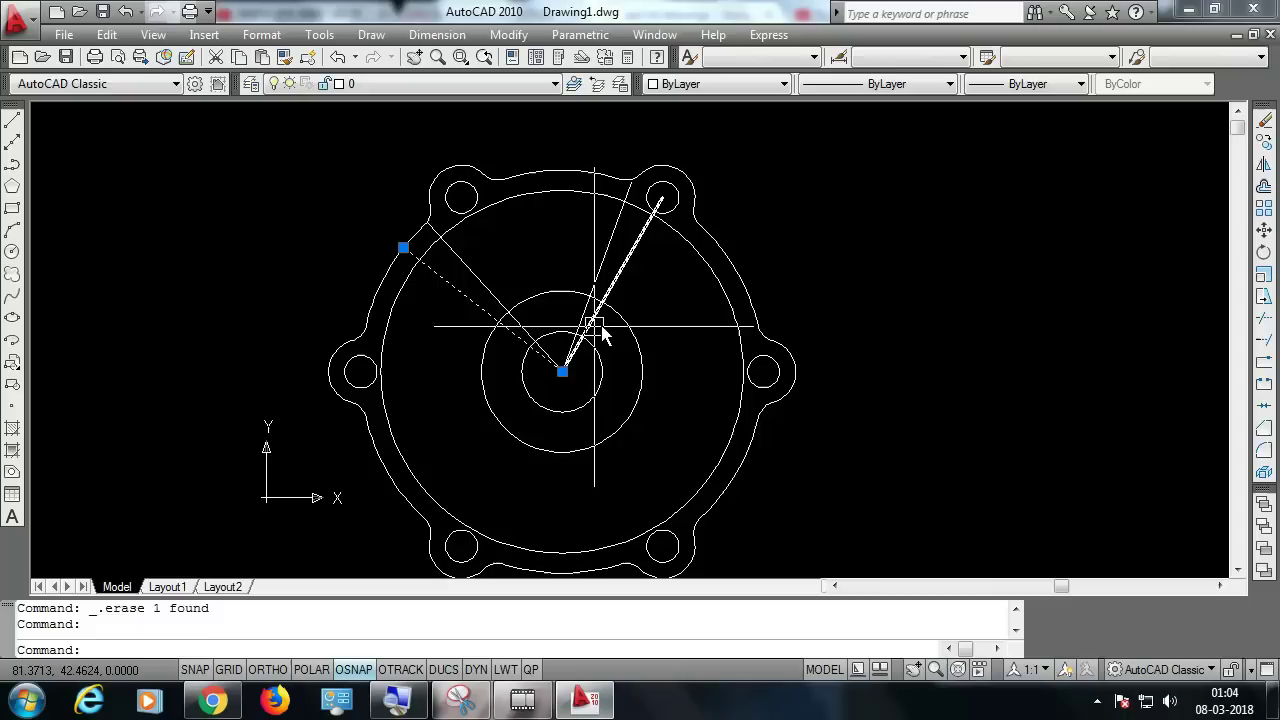
key("Delete")
type("T")
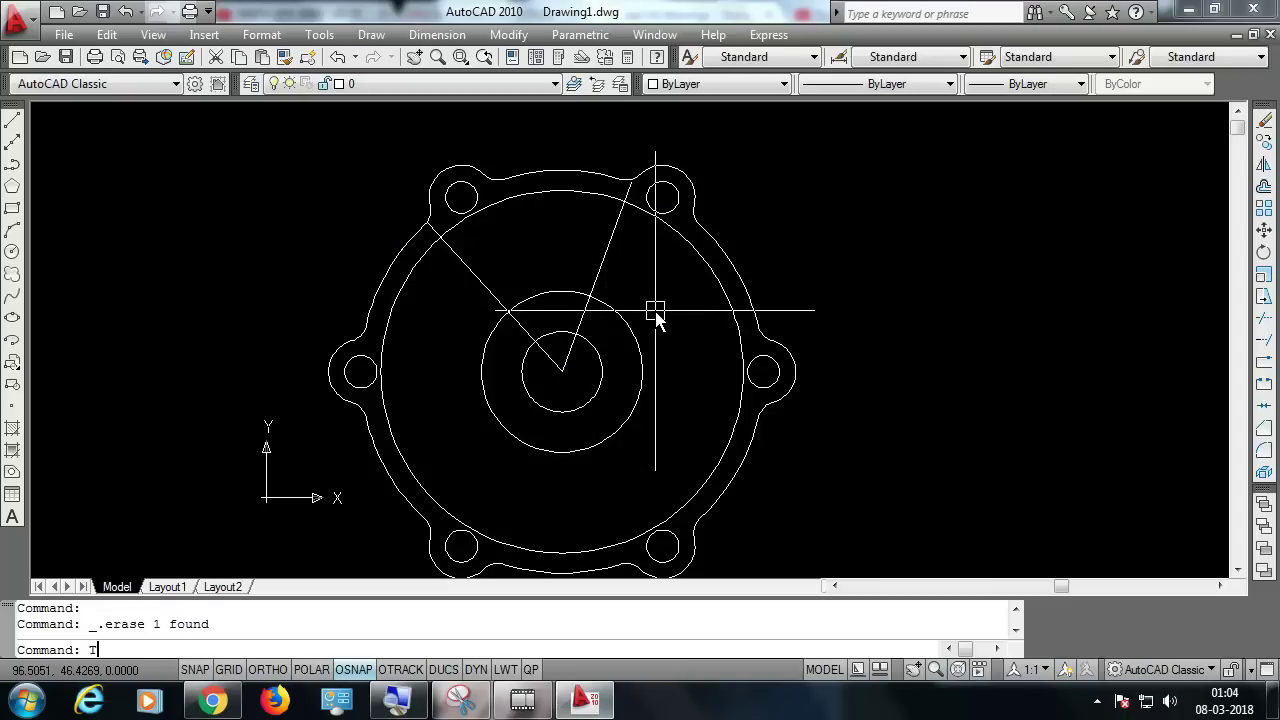
key("Return")
key("Return")
Trim the middle and inner circles and the radial lines to the closed wedge outline.
left_click(586, 449)
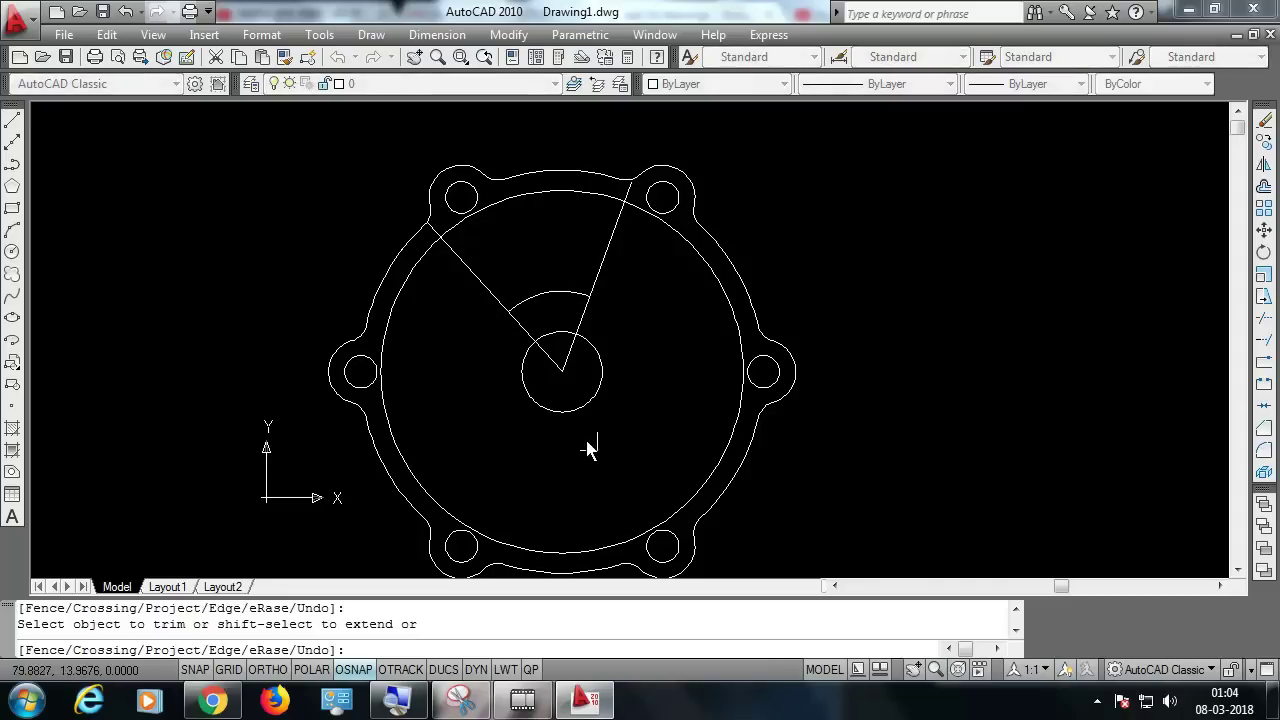
scroll(540, 306, "up", 1)
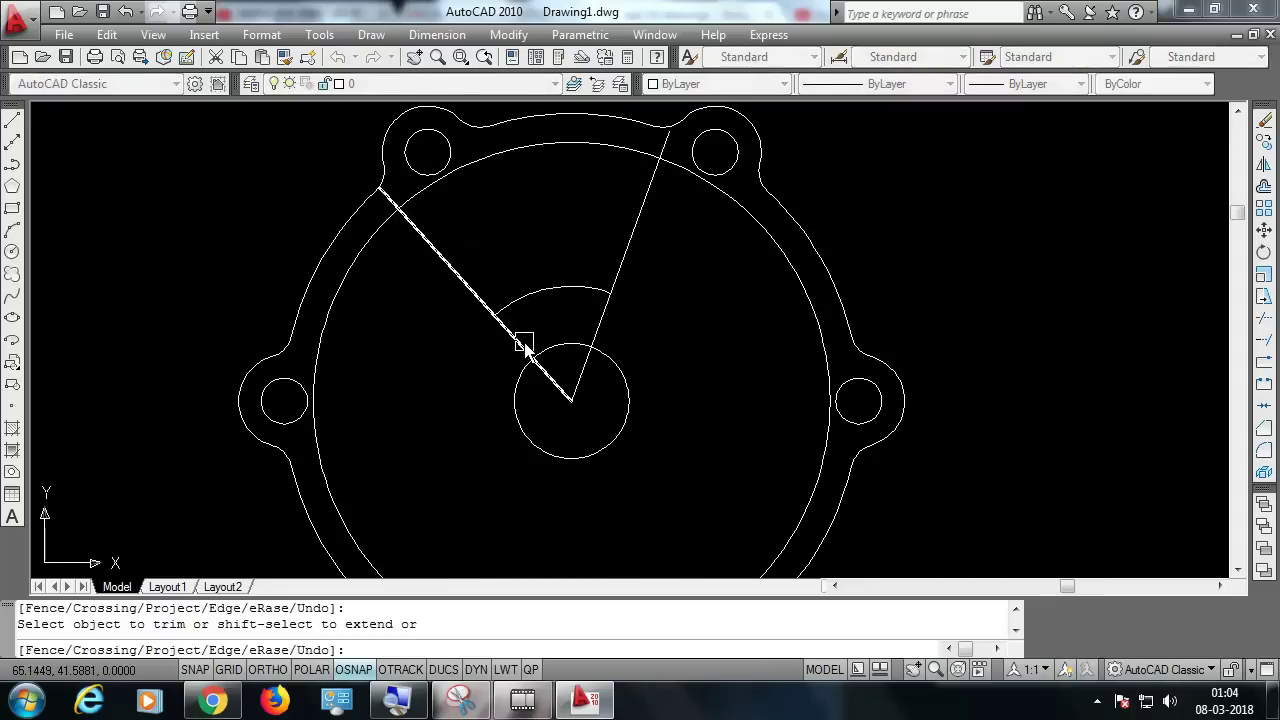
left_click(517, 343)
left_click(586, 334)
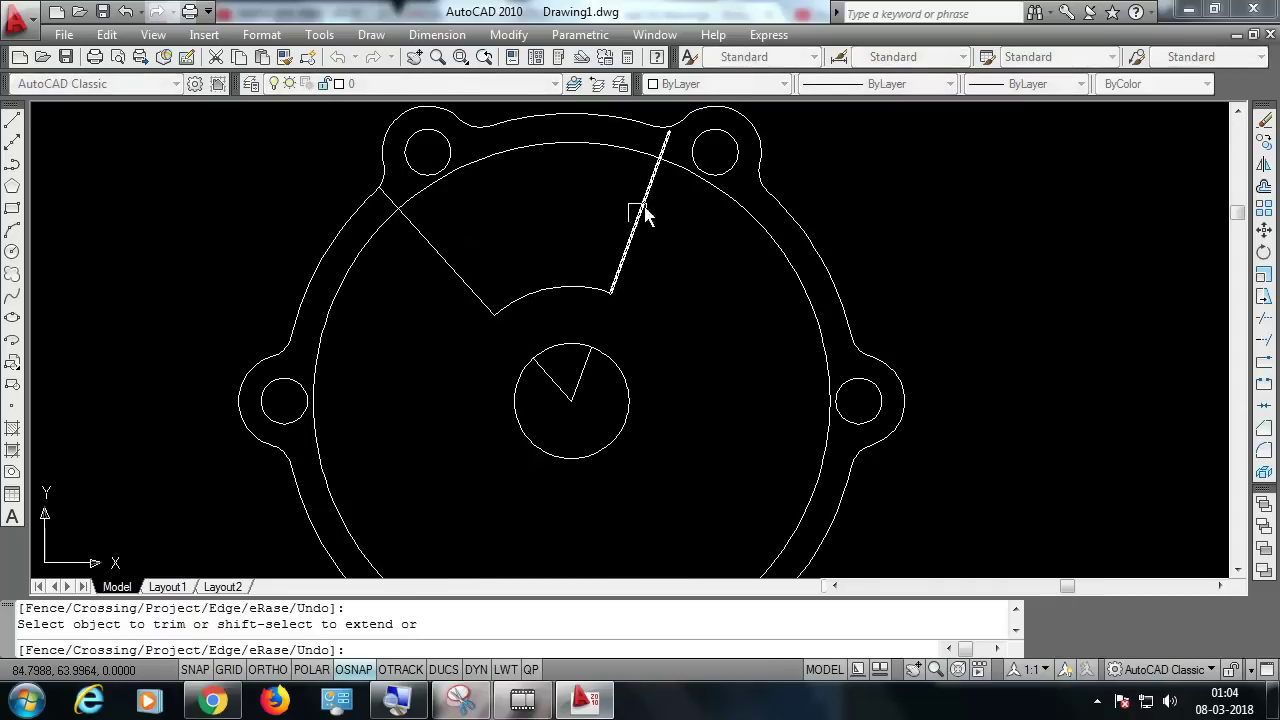
left_click(420, 168)
scroll(421, 168, "up", 1)
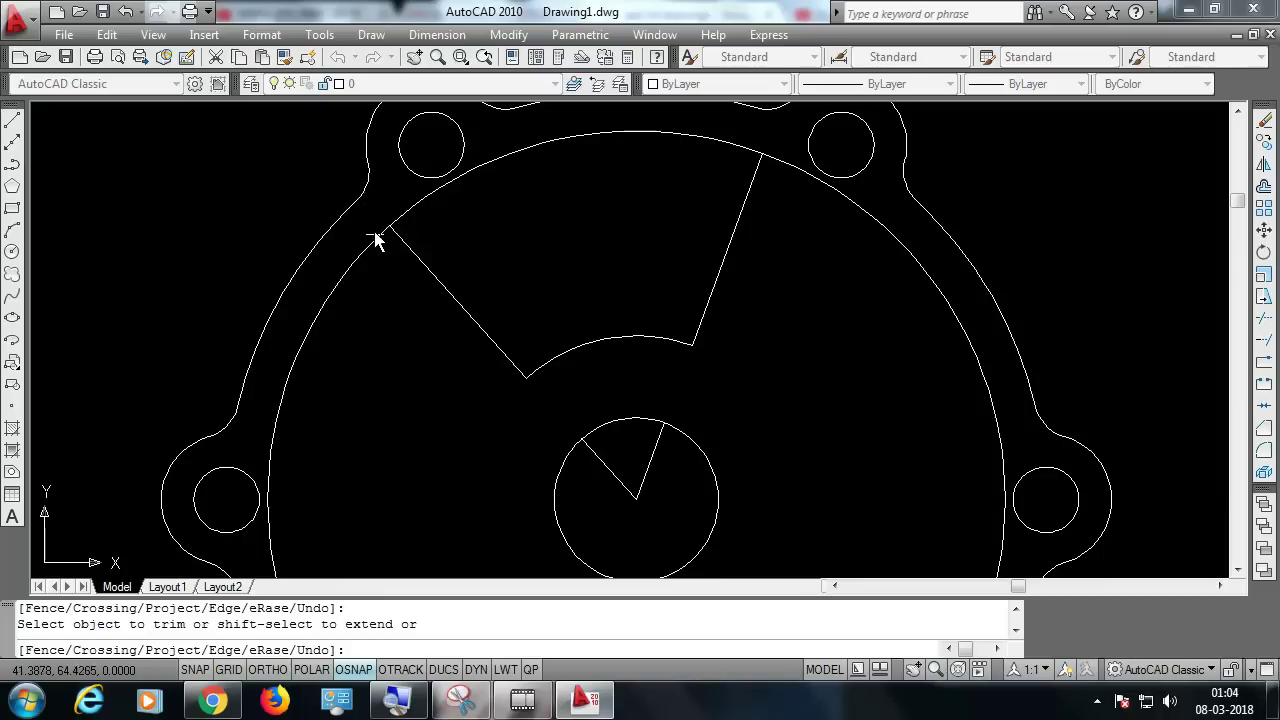
scroll(461, 322, "down", 1)
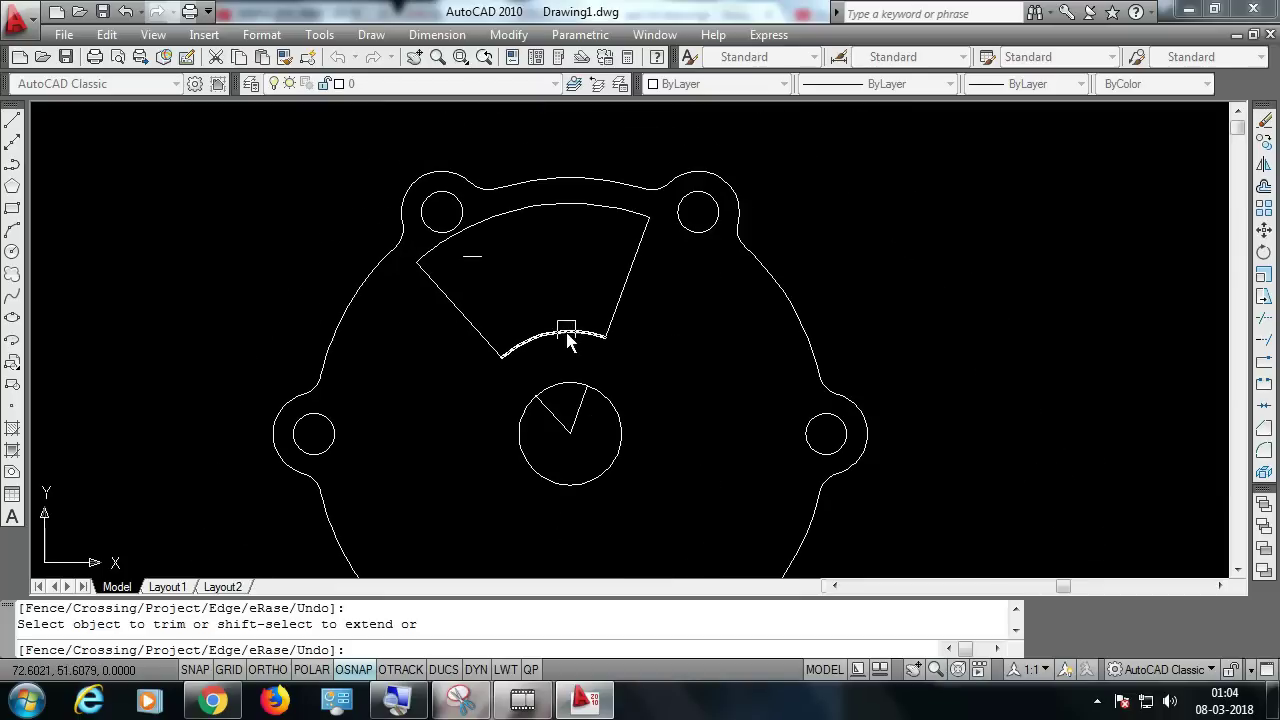
key("Escape")
Remove the two radial line stubs inside the central hole and check the reference image.
left_click(573, 430)
left_click(566, 430)
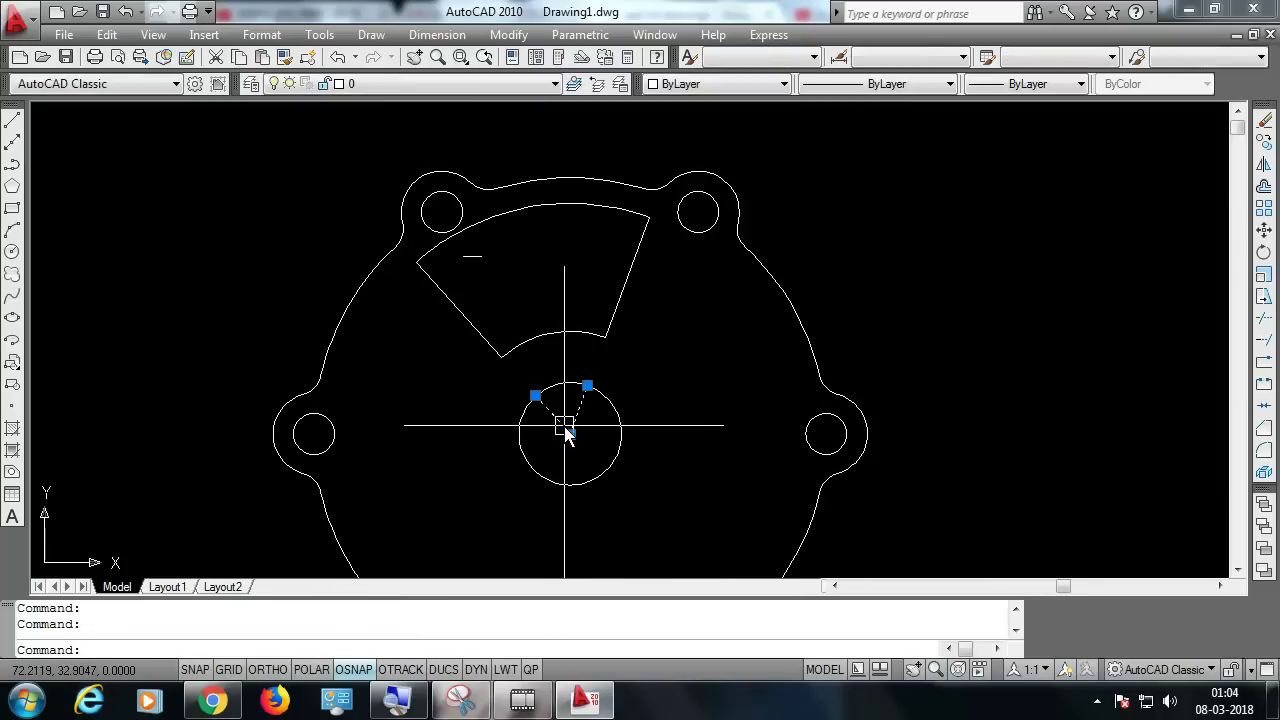
mouse_move(566, 432)
left_click(481, 263)
scroll(500, 251, "down", 2)
scroll(506, 262, "up", 2)
scroll(510, 268, "up", 2)
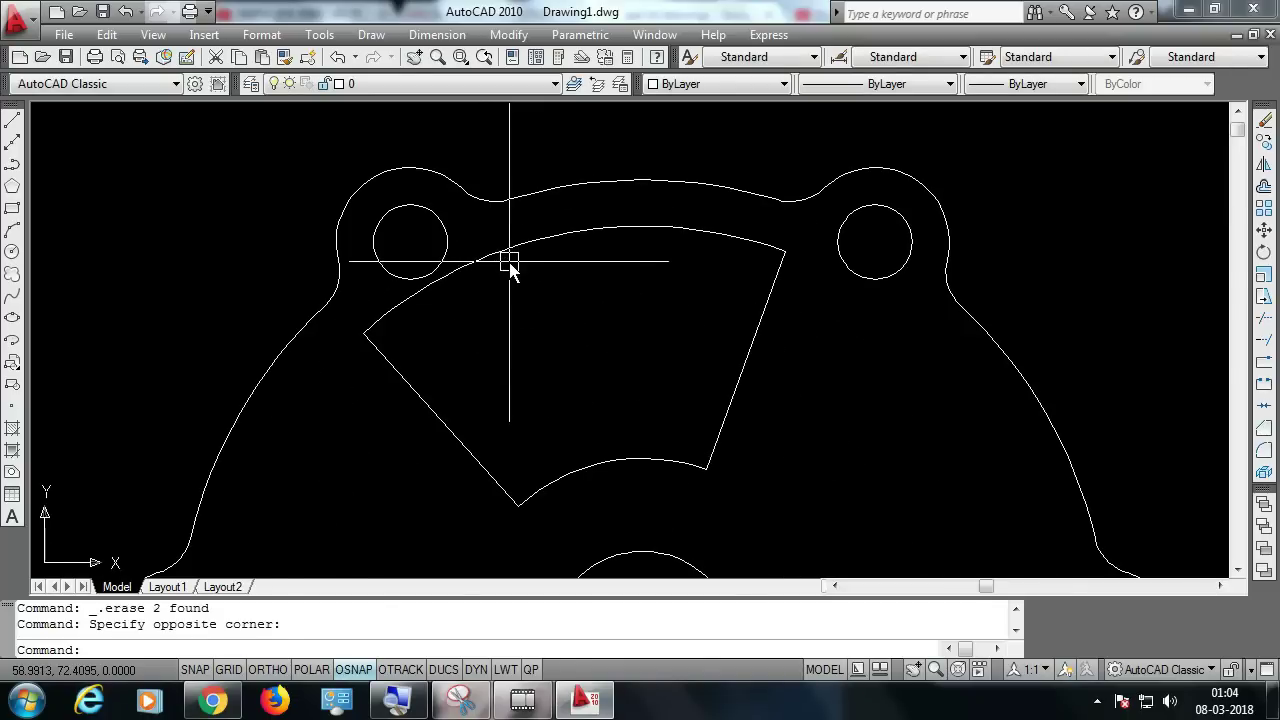
key("alt+Tab")
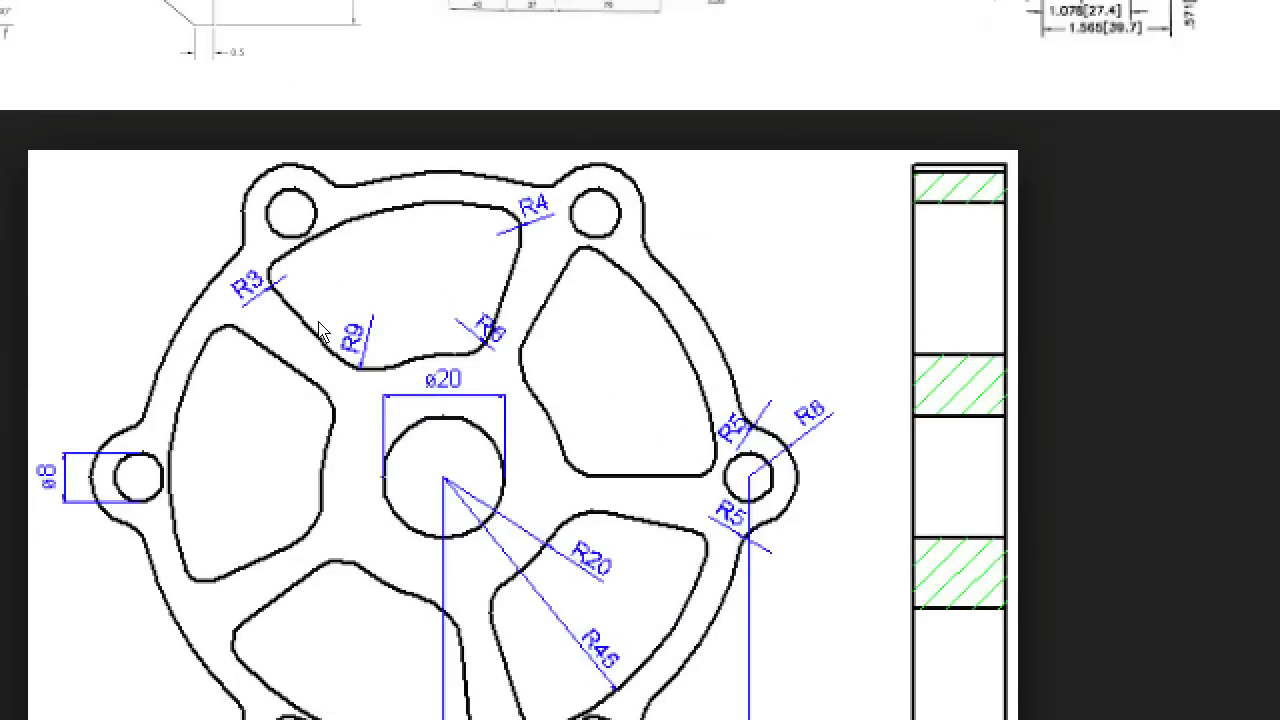
key("alt+Tab")
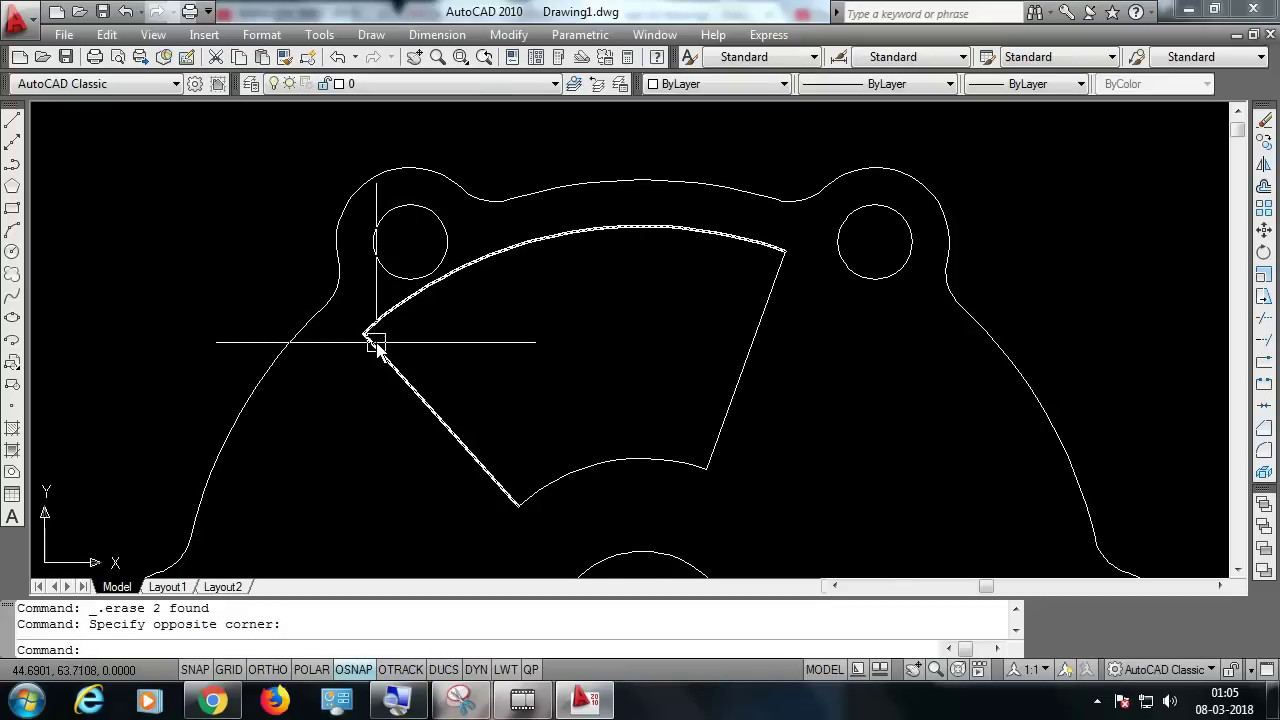
Add tangent corner circles: radius 3 at the left edge and radius 4 at the right edge.
left_click(371, 34)
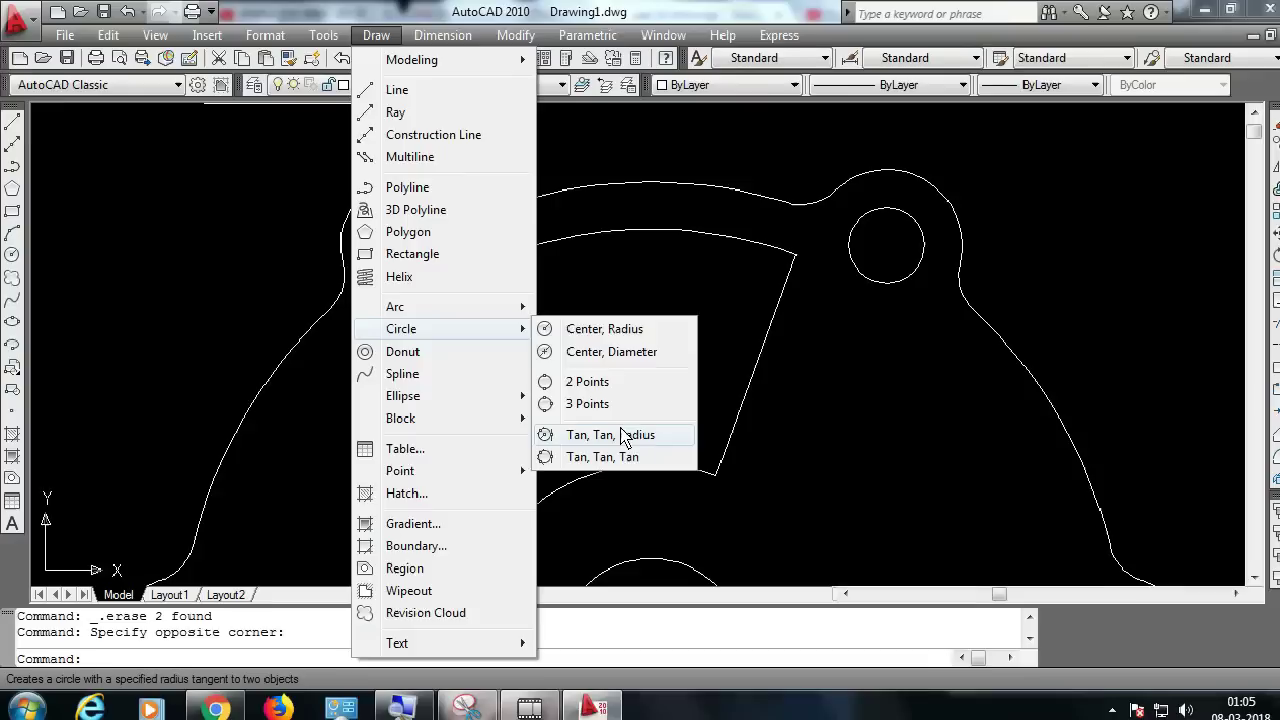
left_click(622, 437)
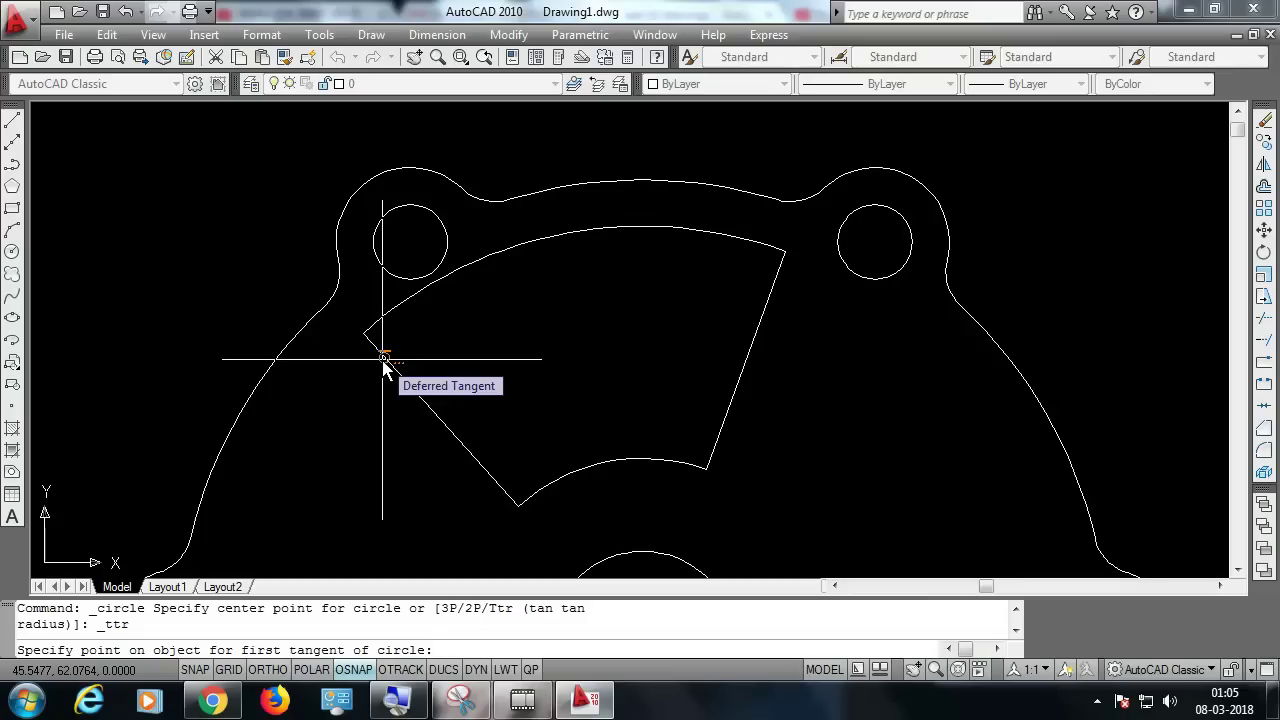
left_click(386, 358)
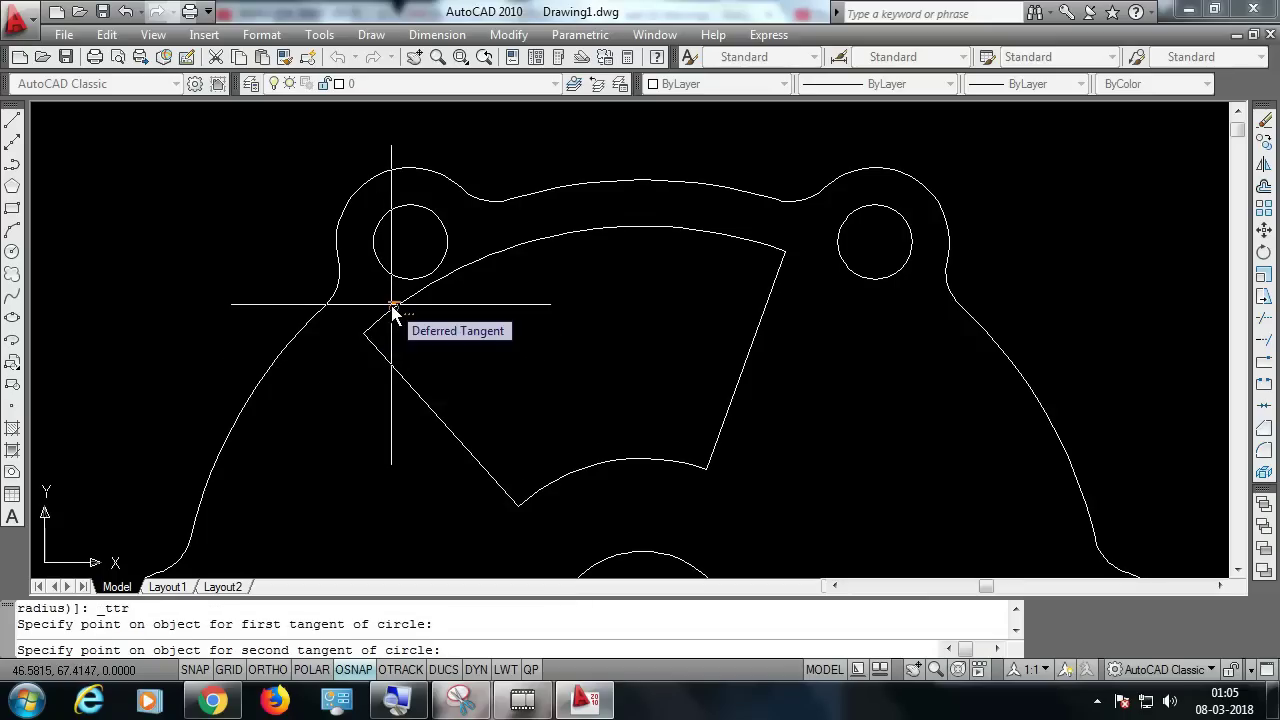
left_click(393, 311)
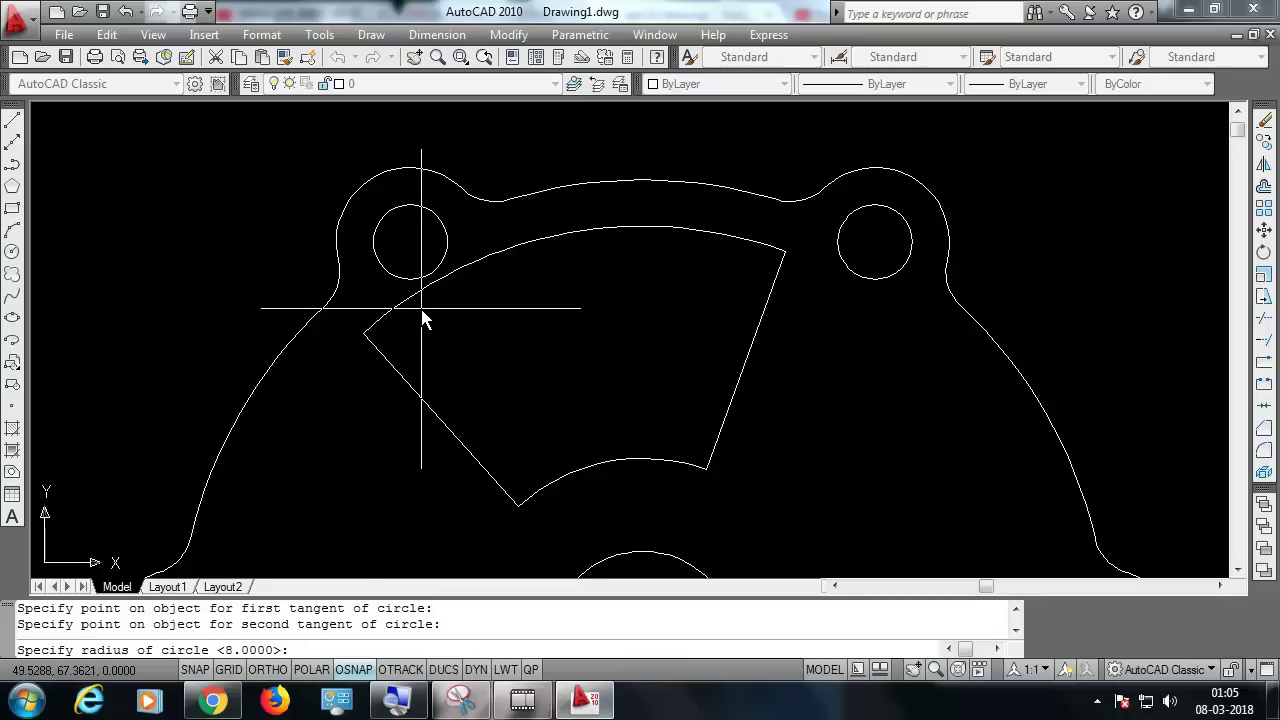
type("3")
key("Return")
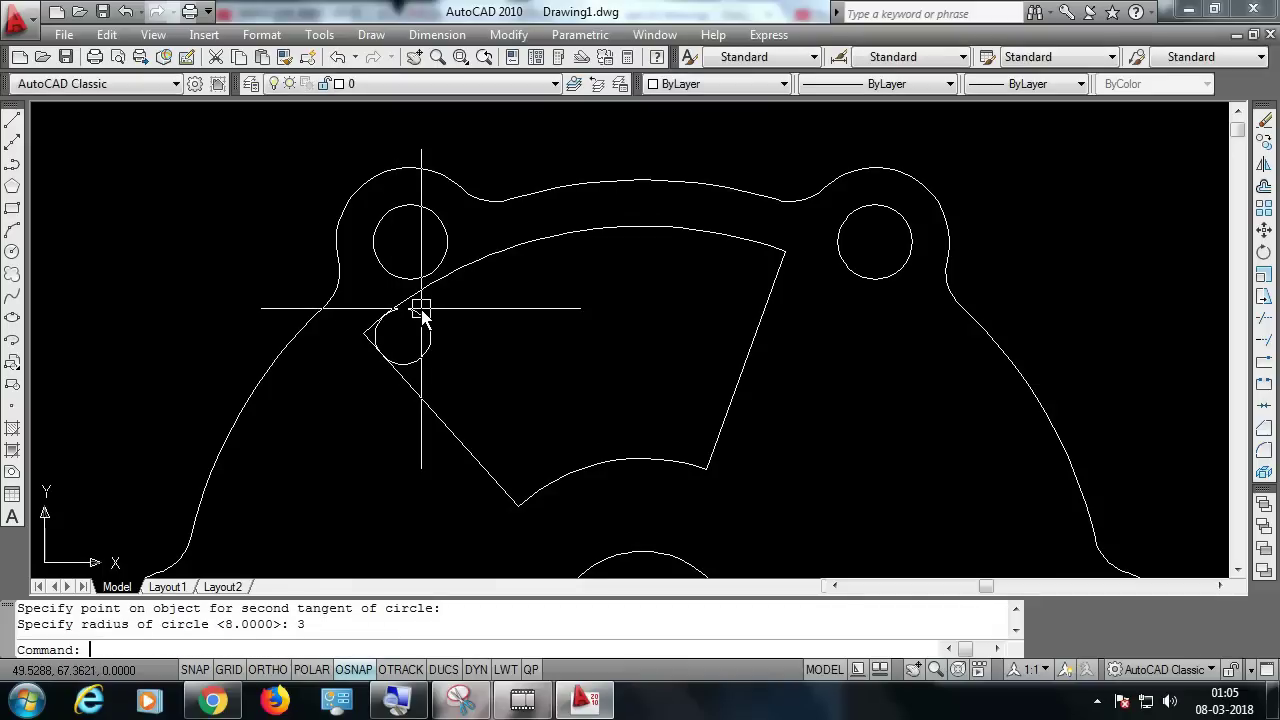
right_click(569, 310)
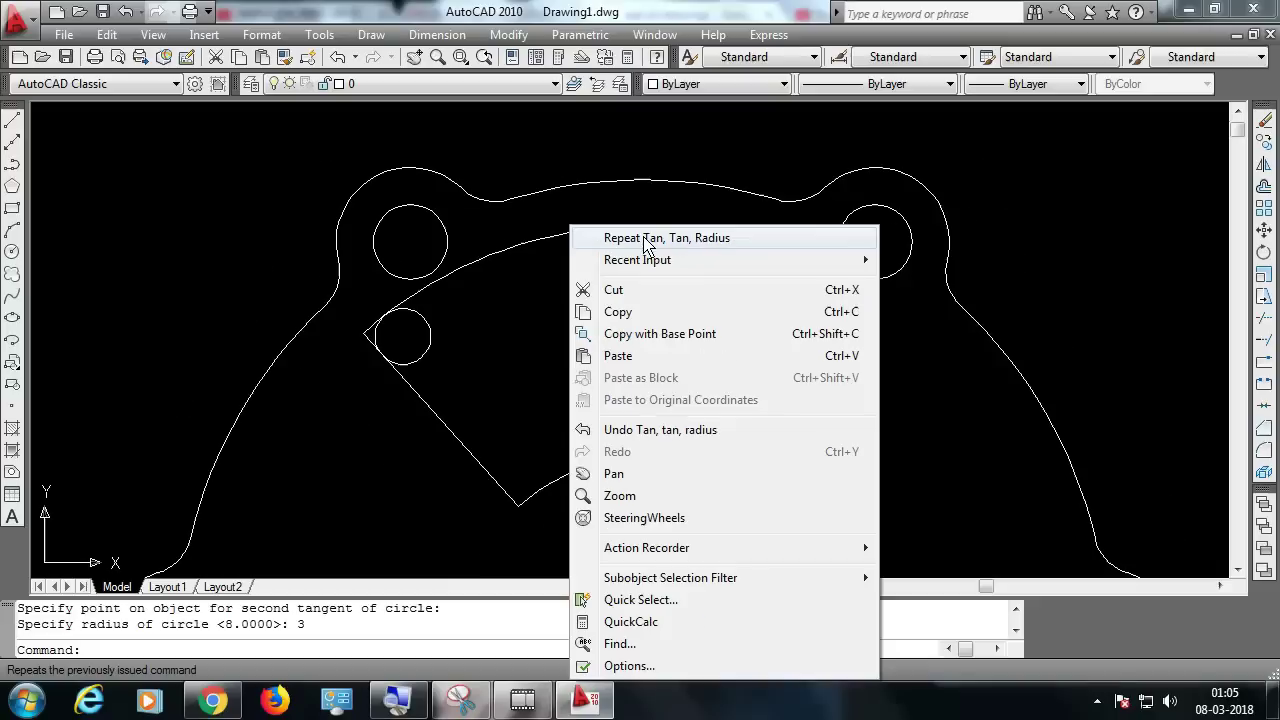
left_click(645, 240)
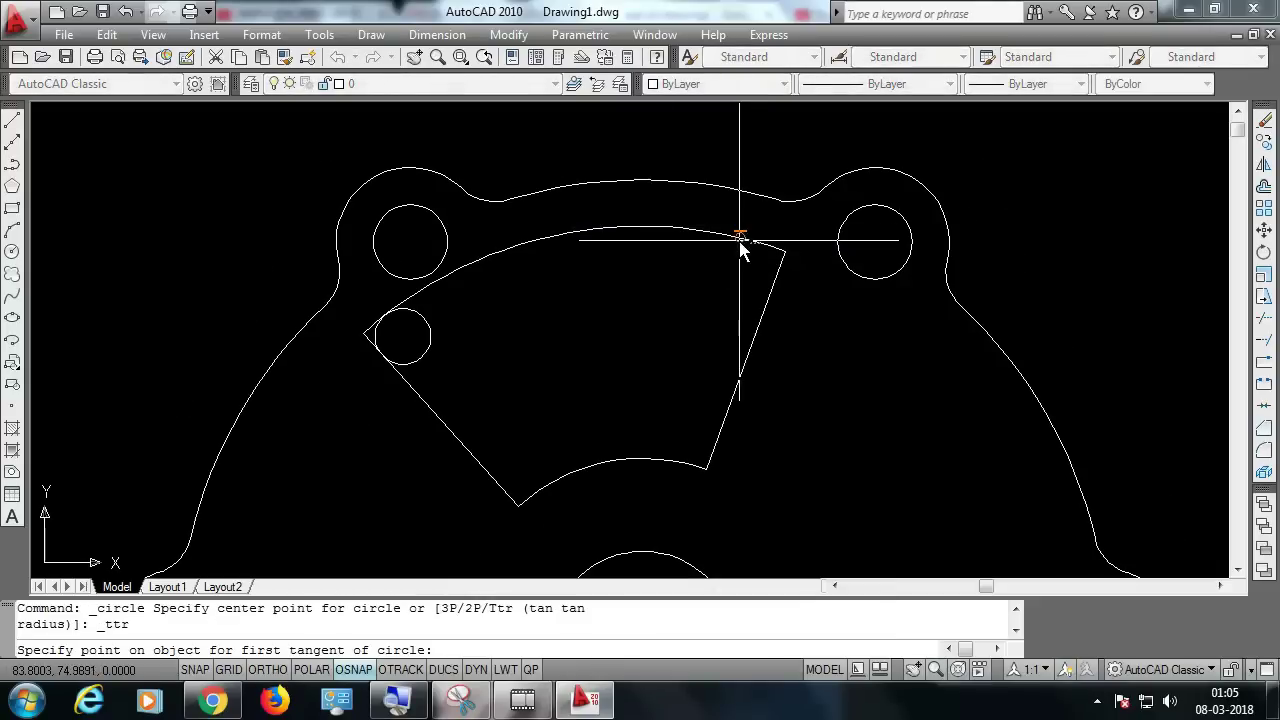
left_click(738, 247)
left_click(767, 300)
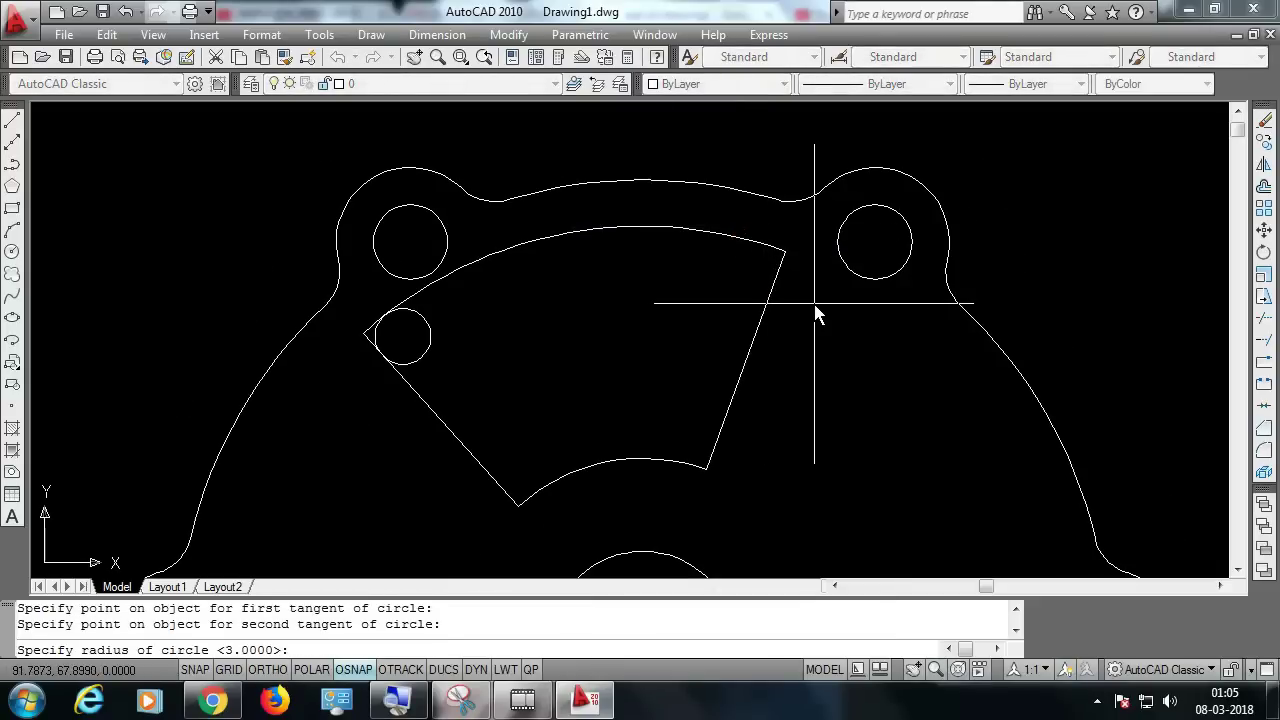
type("4")
key("Return")
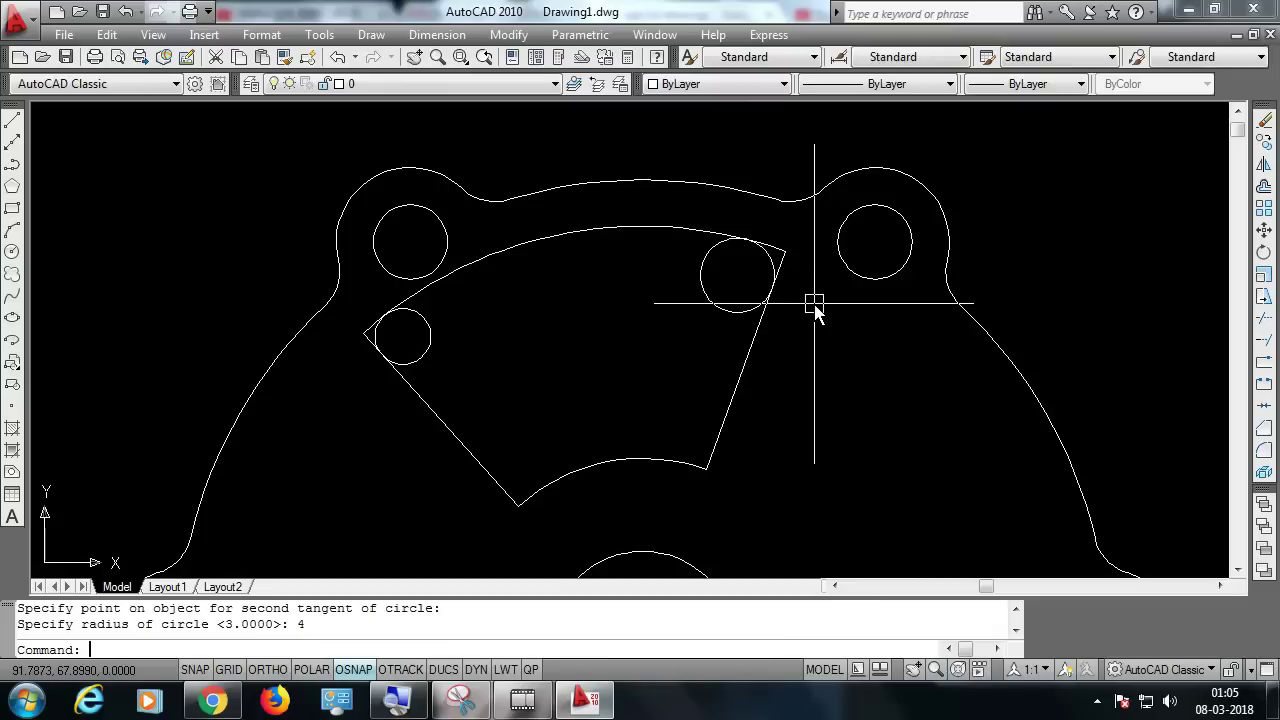
Add a radius-6 circle tangent to the wedge's bottom arc and right edge.
right_click(808, 352)
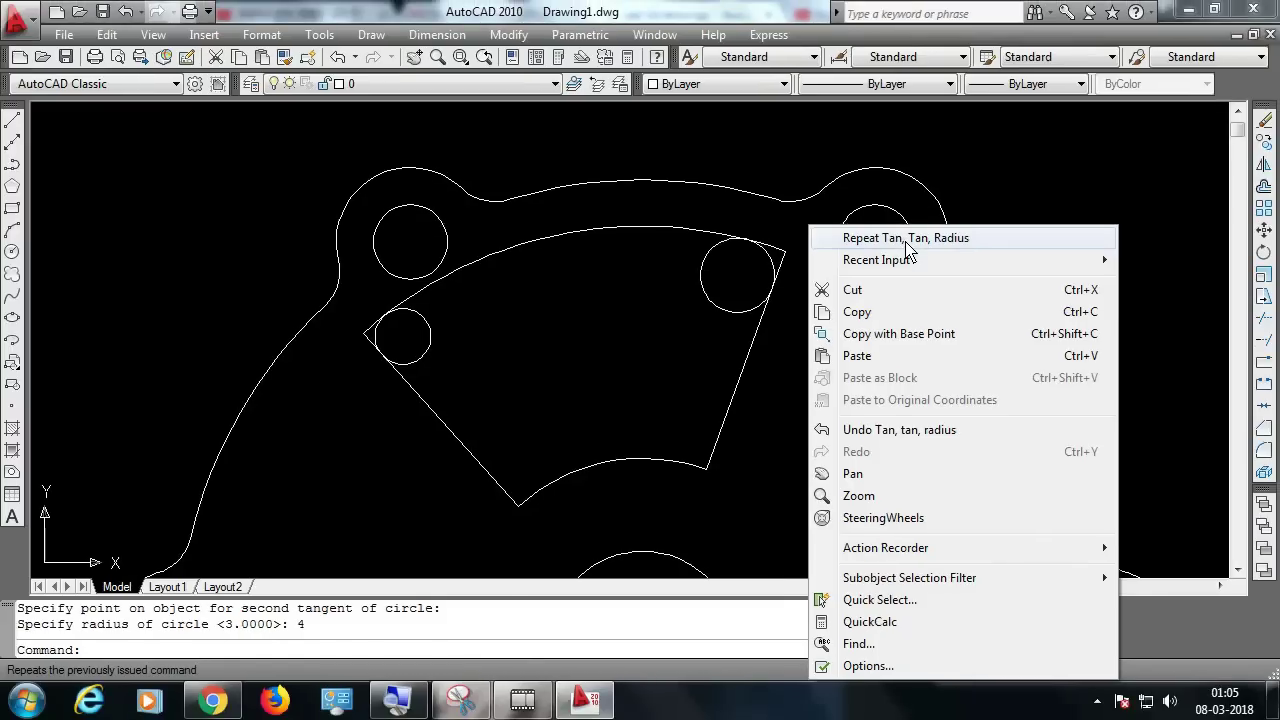
left_click(906, 240)
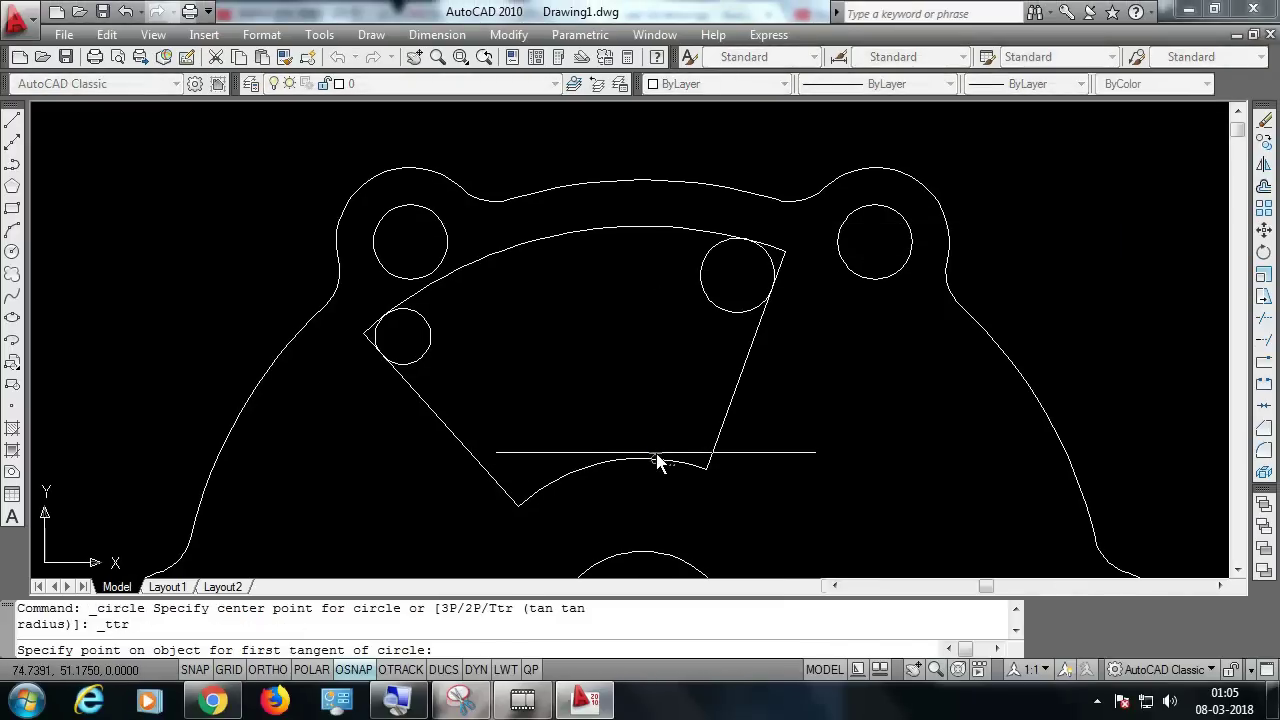
left_click(657, 458)
left_click(724, 418)
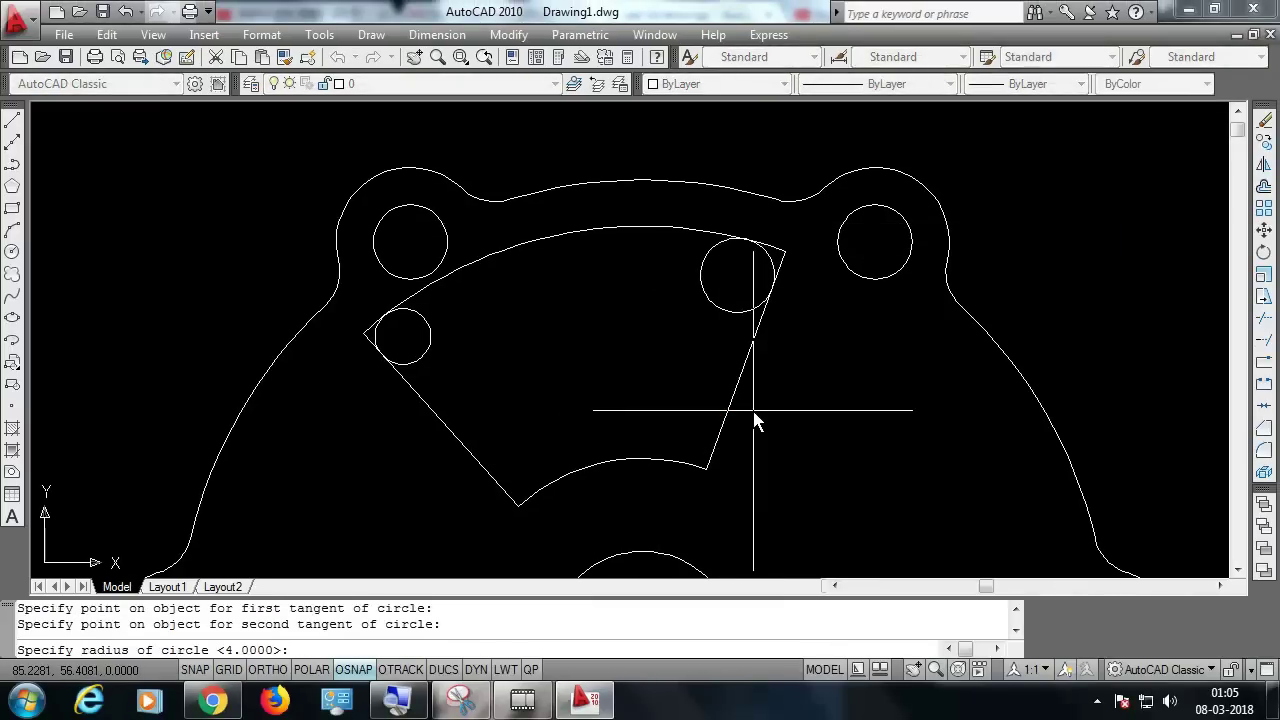
type("6")
key("Return")
Draw another tangent circle at the default radius, then delete it as misplaced.
right_click(573, 327)
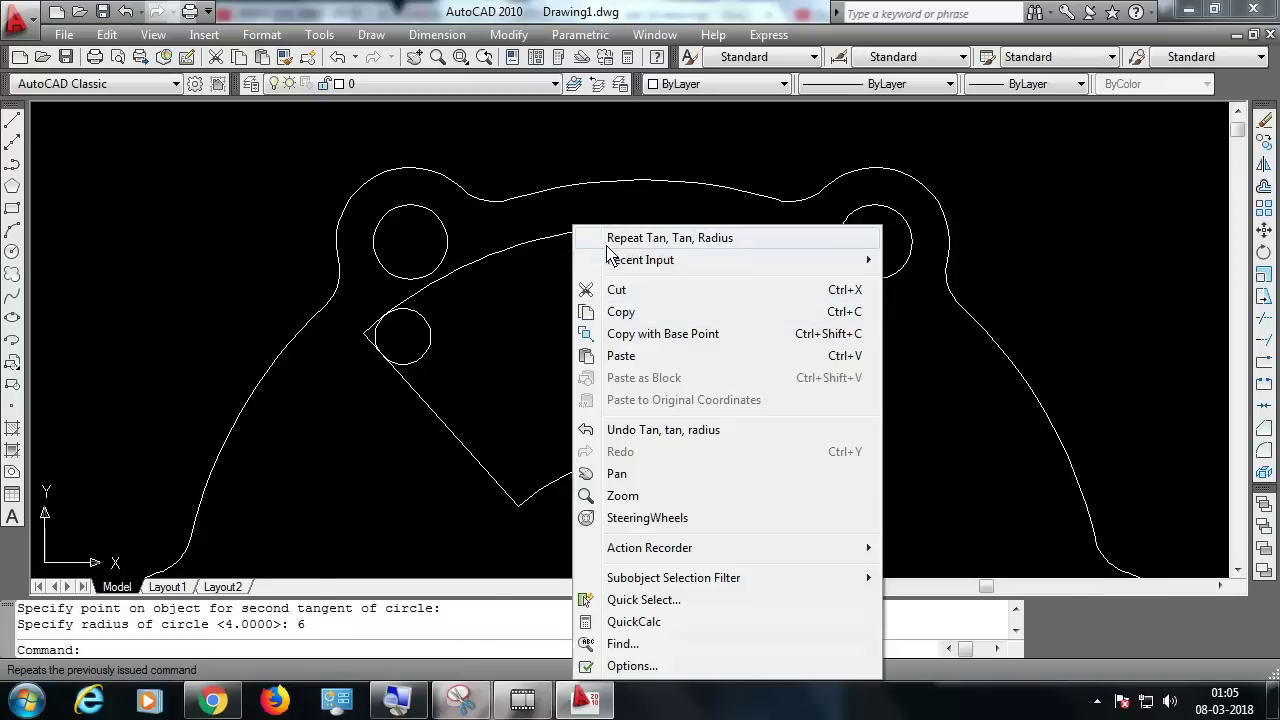
left_click(607, 238)
left_click(543, 490)
left_click(478, 461)
key("Return")
left_click(546, 379)
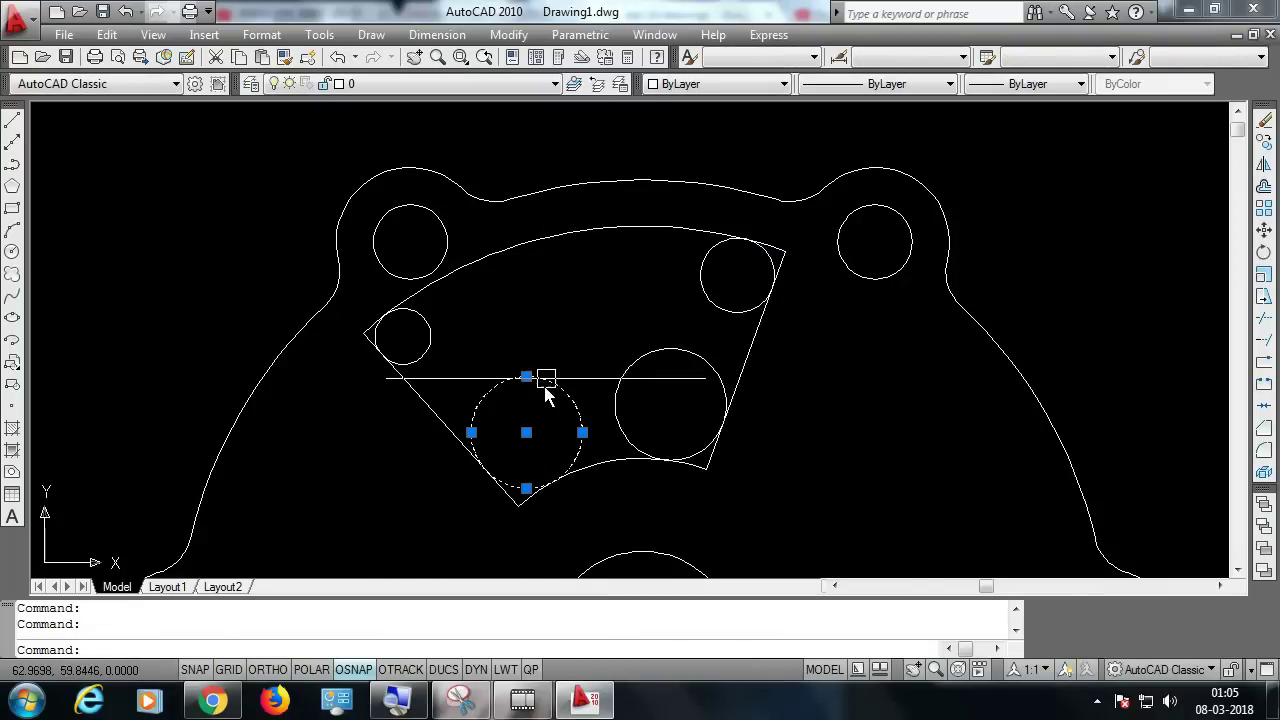
key("Delete")
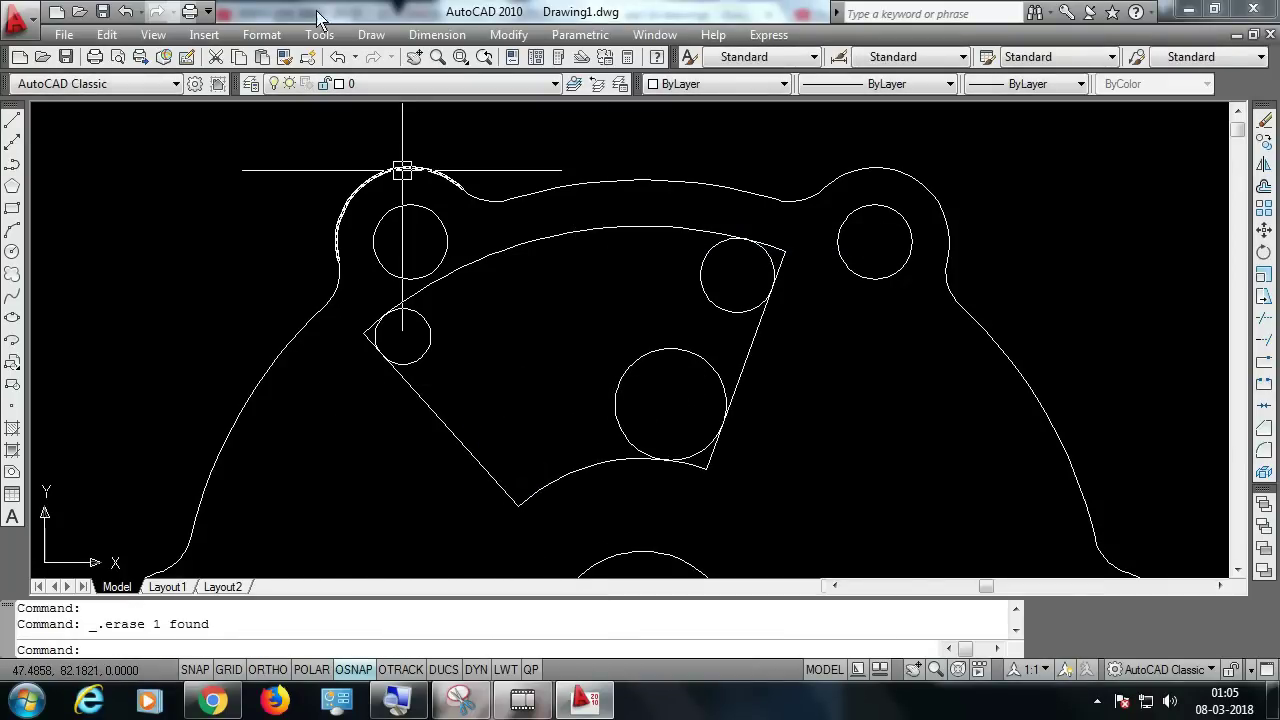
Add a radius-9 circle tangent to the wedge's bottom arc and left edge.
left_click(371, 34)
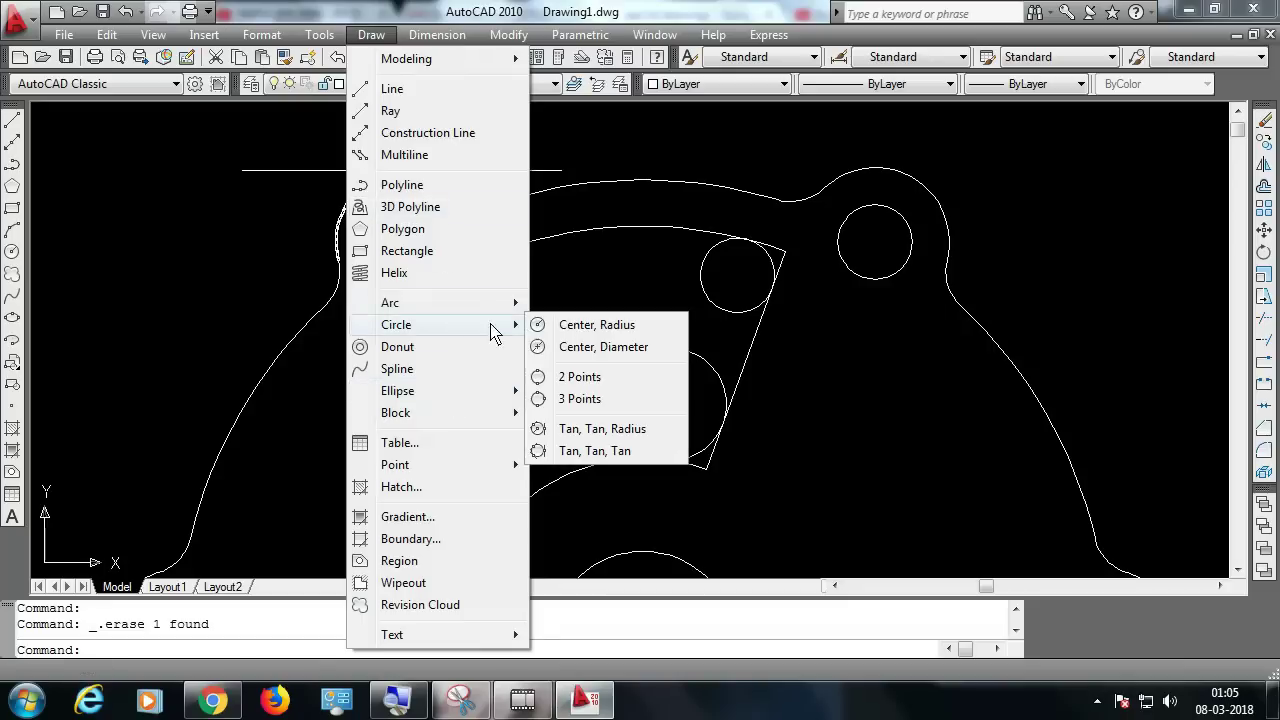
left_click(600, 432)
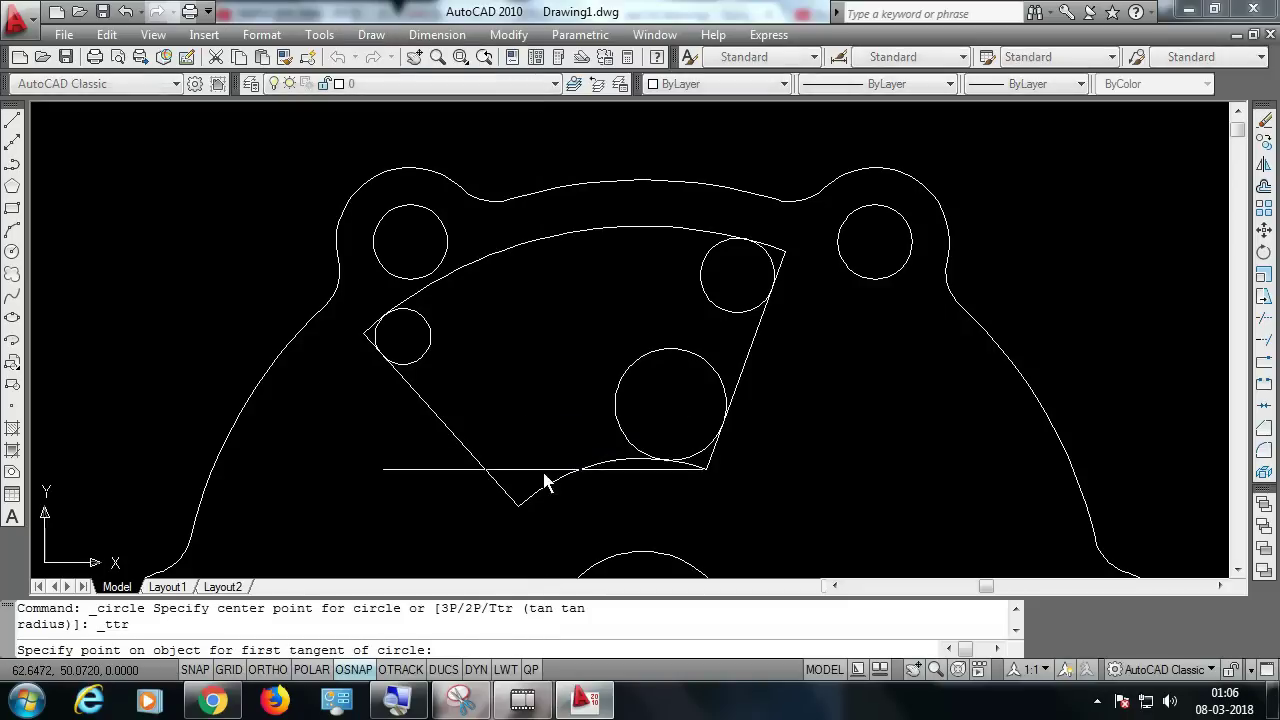
left_click(549, 485)
left_click(483, 463)
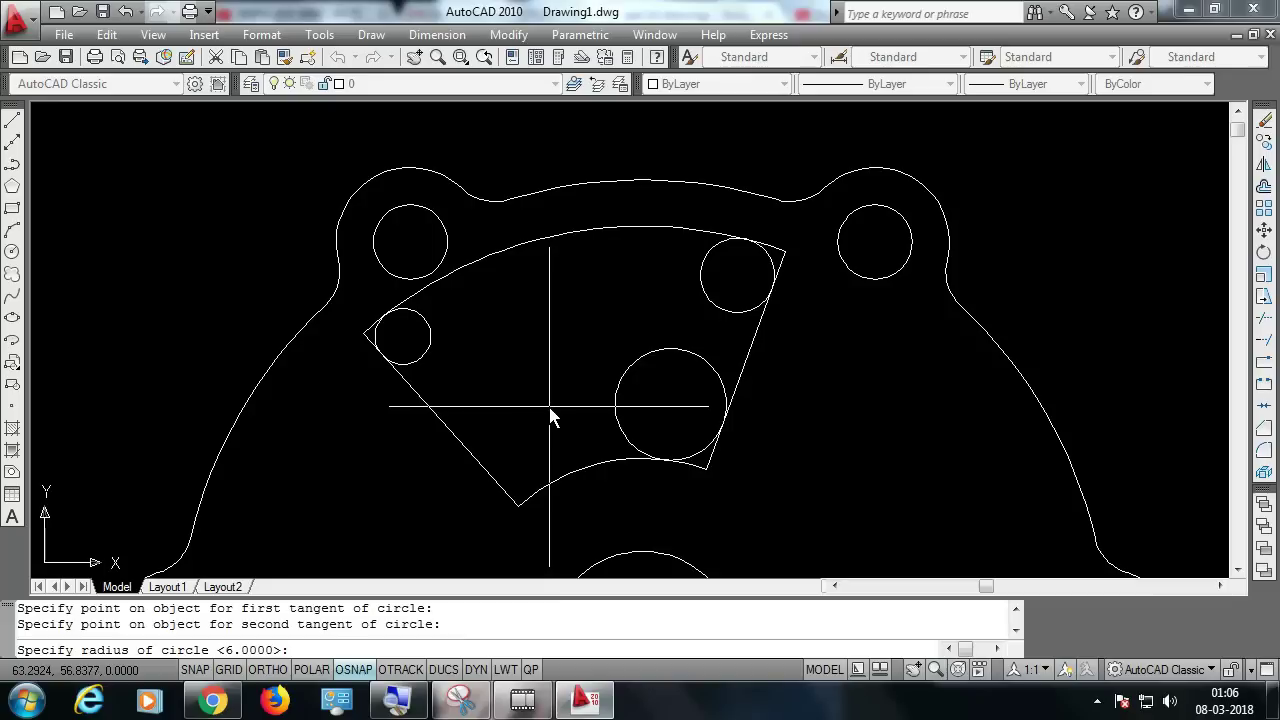
type("9")
key("Return")
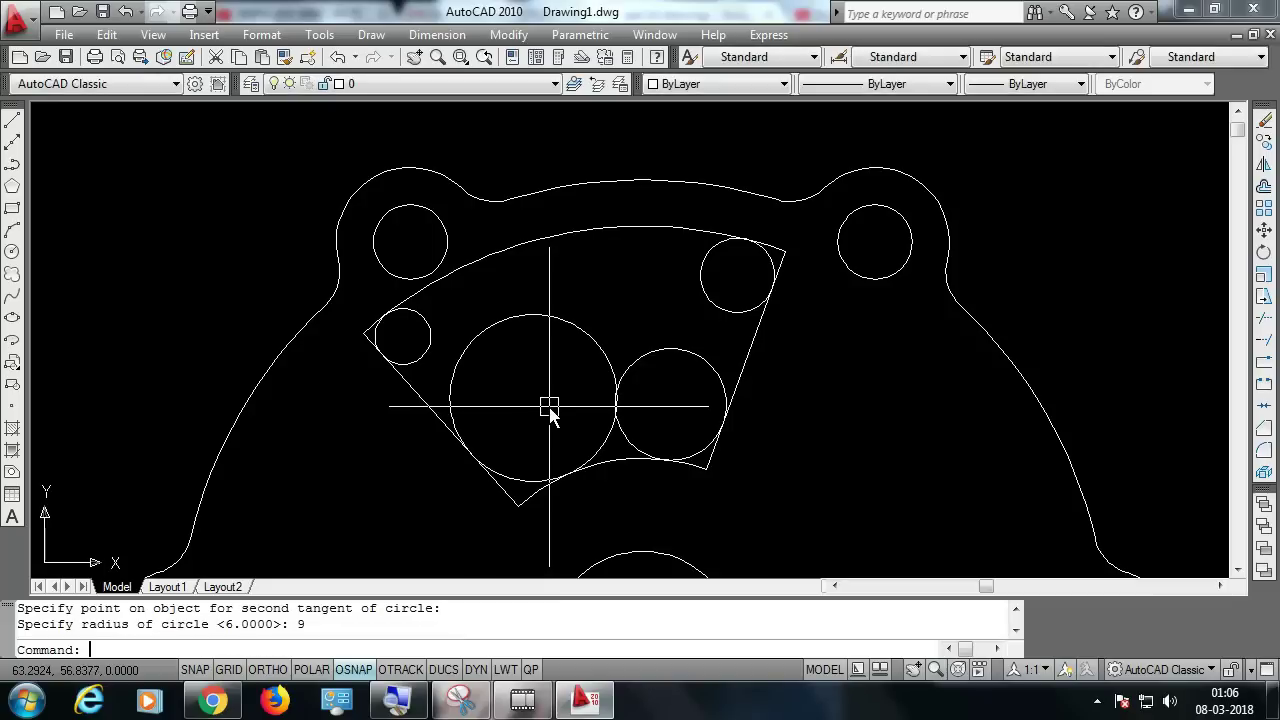
type("TR")
key("Return")
key("Return")
Trim the large circle, middle circle arc and leftover slanted line to shape the cutout corners.
double_click(474, 362)
left_click(468, 350)
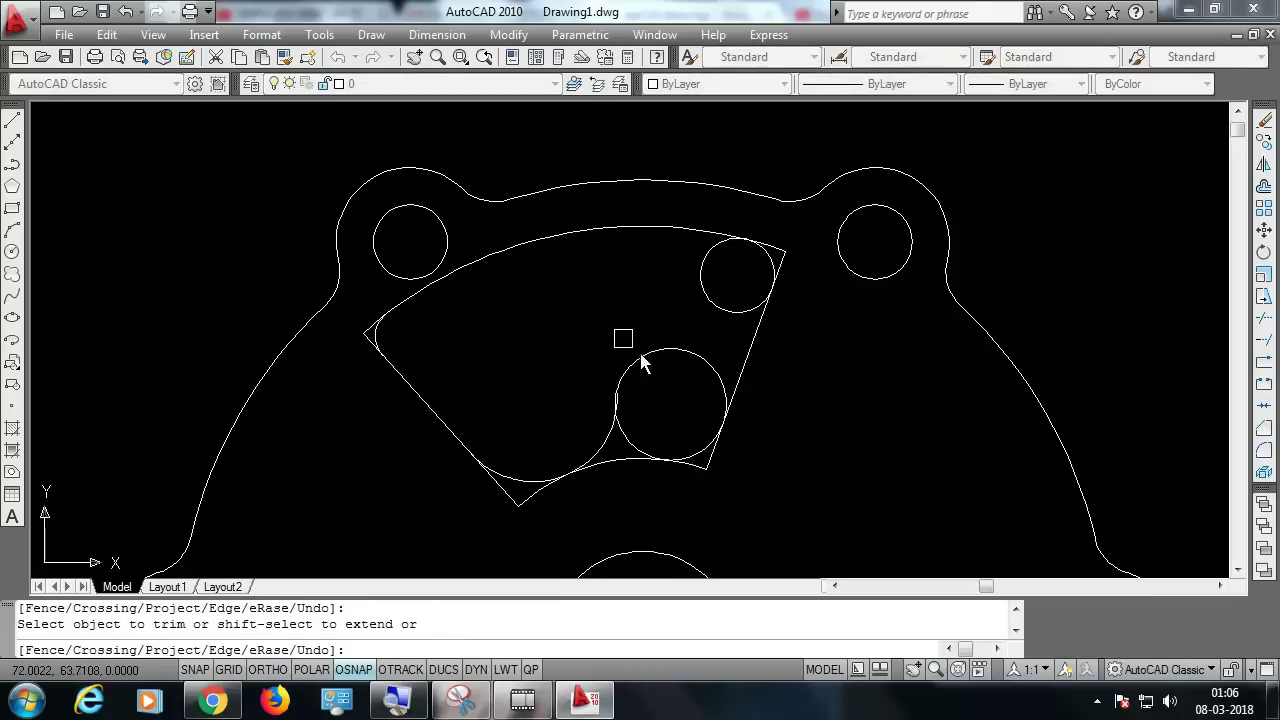
left_click(608, 423)
left_click(634, 376)
left_click(791, 262)
scroll(700, 548, "down", 2)
scroll(697, 545, "up", 2)
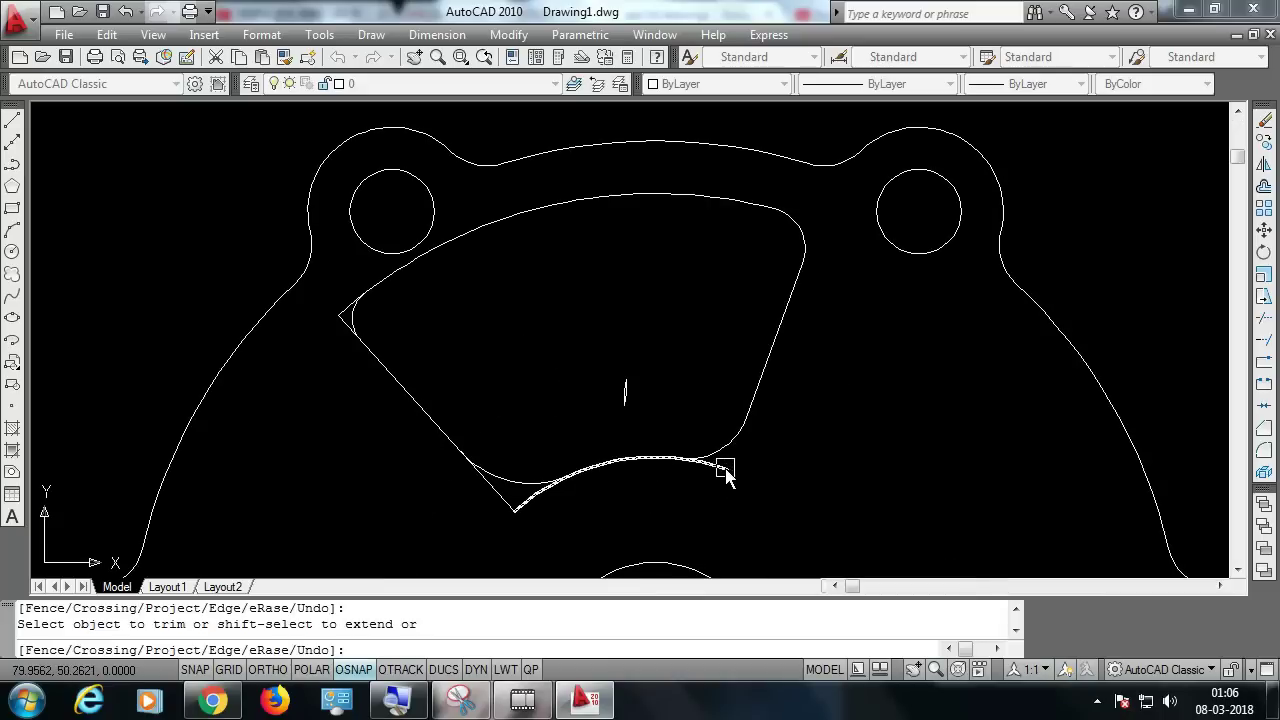
scroll(342, 297, "up", 2)
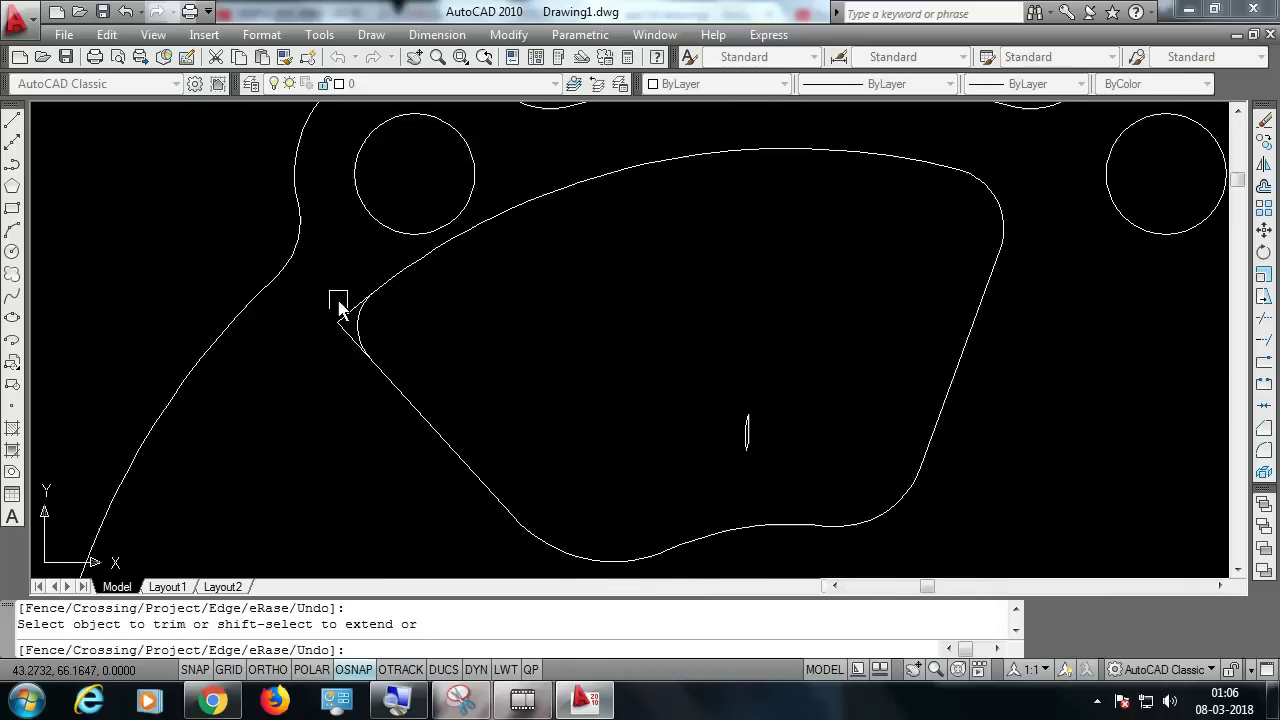
left_click(338, 345)
scroll(510, 343, "down", 3)
key("Escape")
Erase the horizontal centre construction line.
left_click(560, 372)
left_click(591, 412)
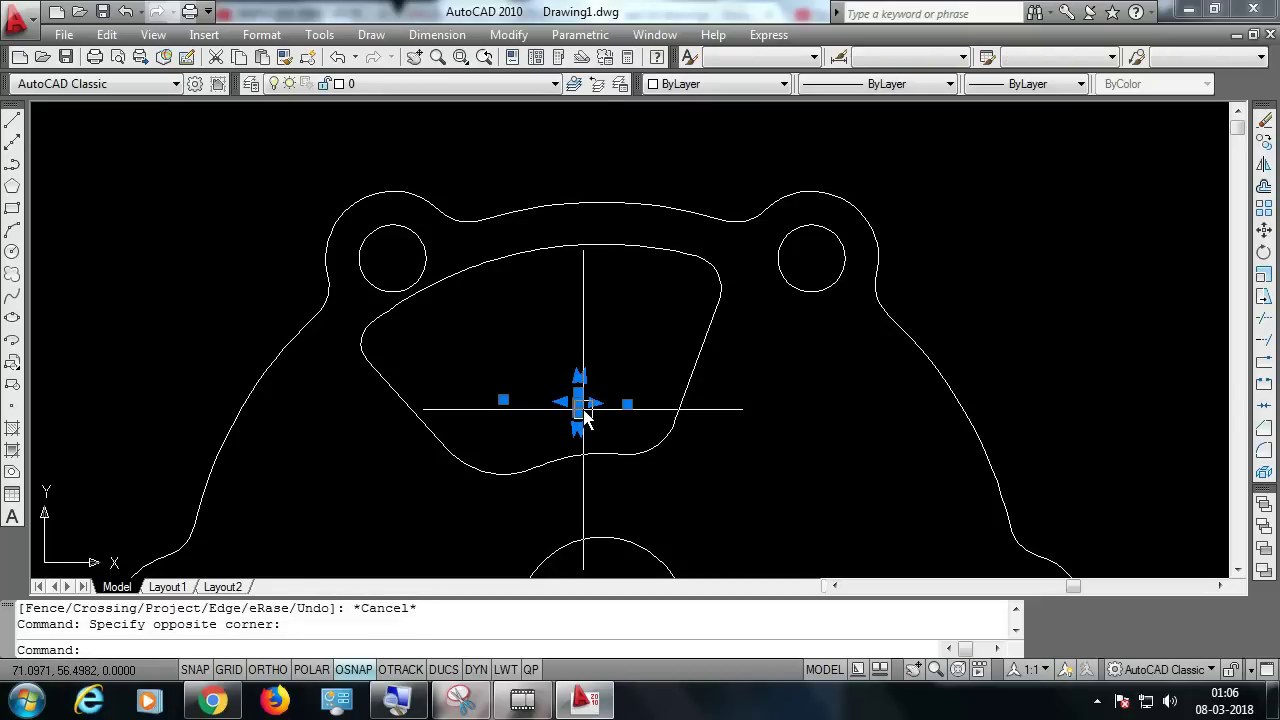
key("Delete")
scroll(557, 338, "down", 4)
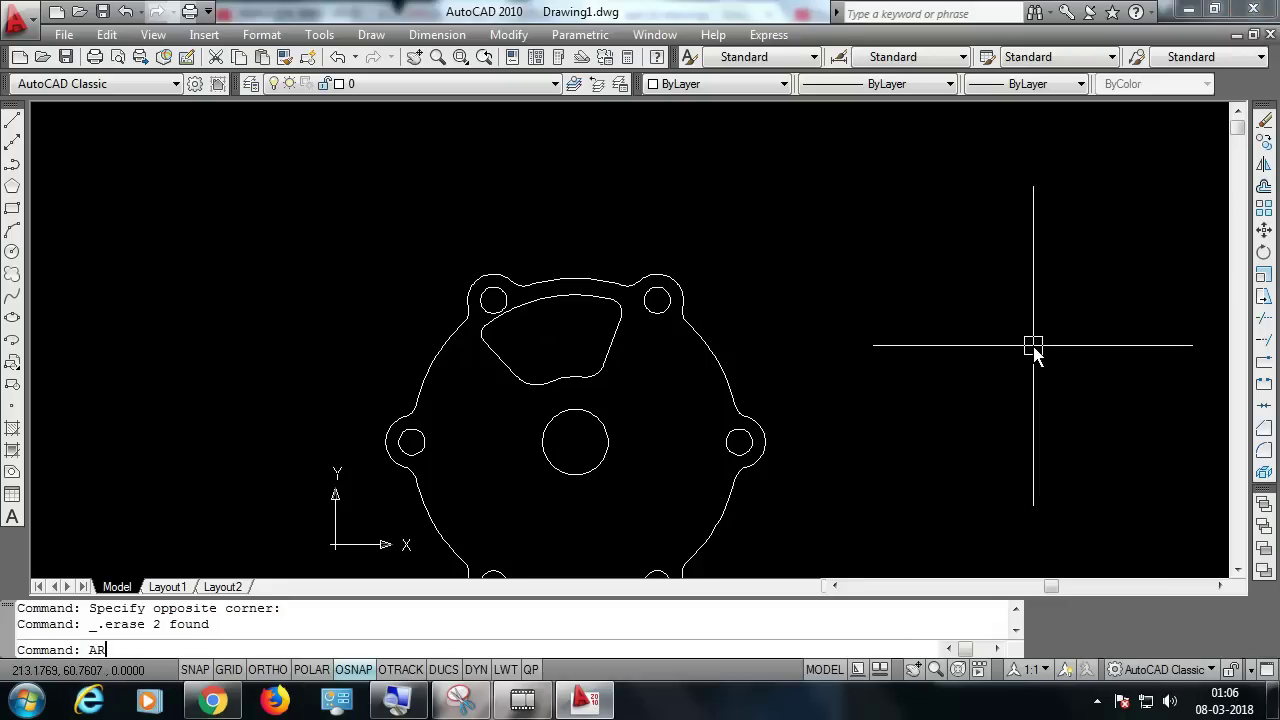
Select the eight edges of the rounded cutout as the polar array objects.
key("Return")
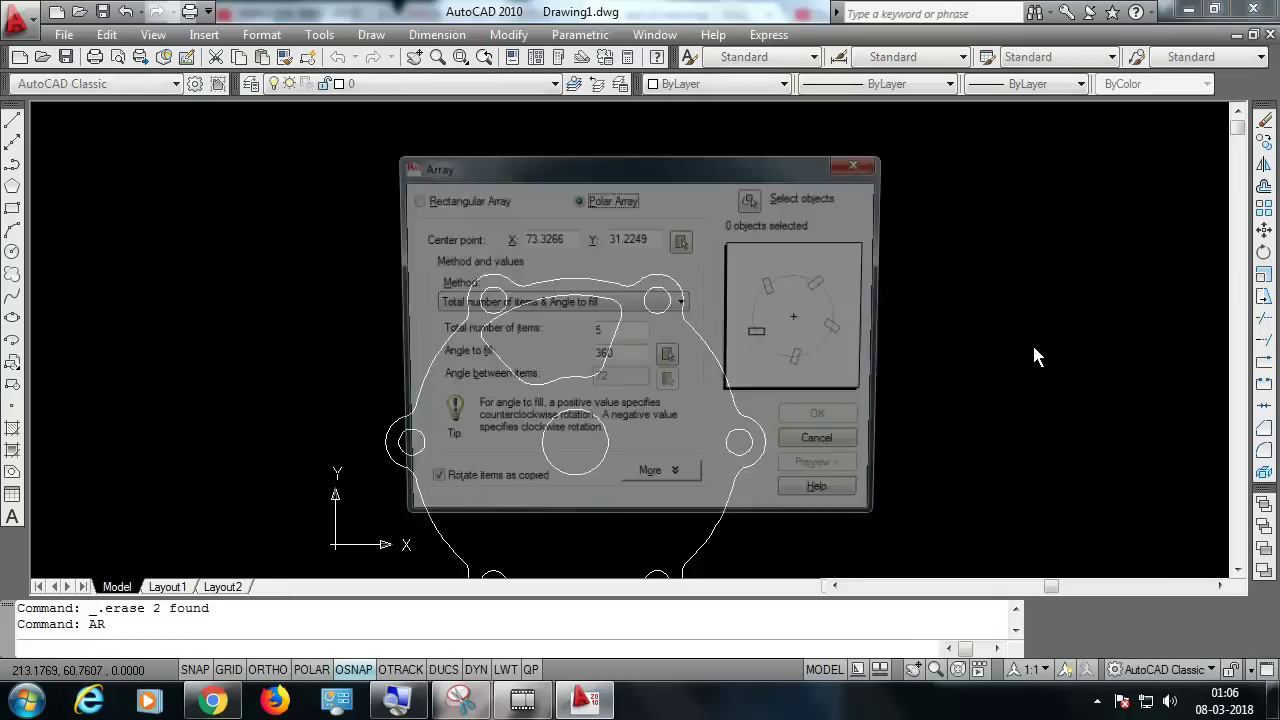
left_click(759, 198)
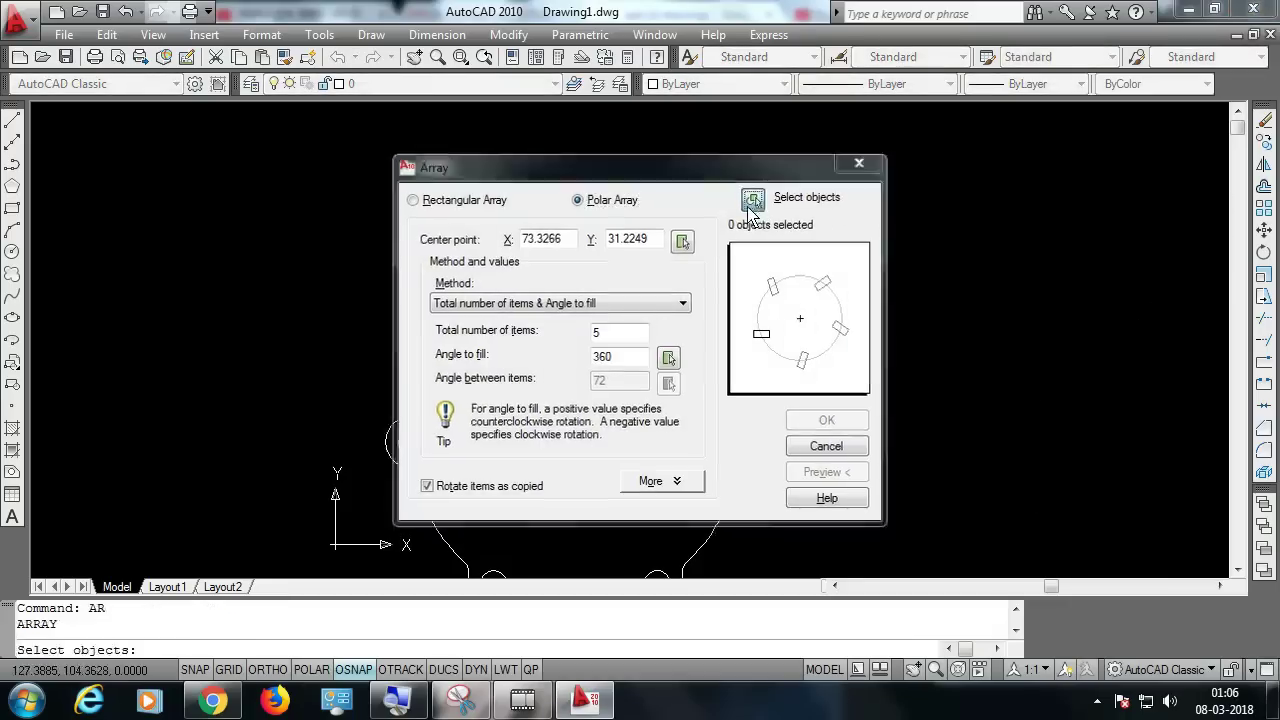
left_click(628, 378)
left_click(628, 378)
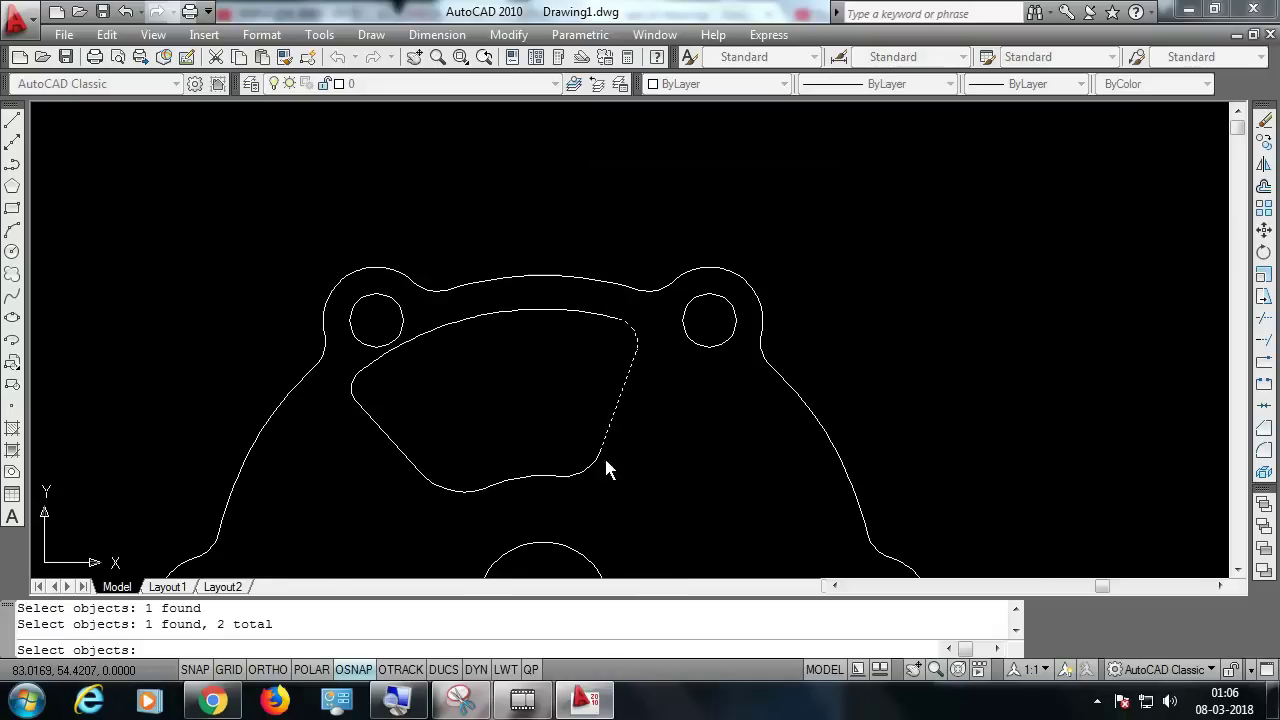
left_click(466, 490)
left_click(391, 449)
left_click(363, 409)
left_click(385, 385)
left_click(394, 360)
left_click(622, 329)
scroll(592, 400, "down", 4)
key("Return")
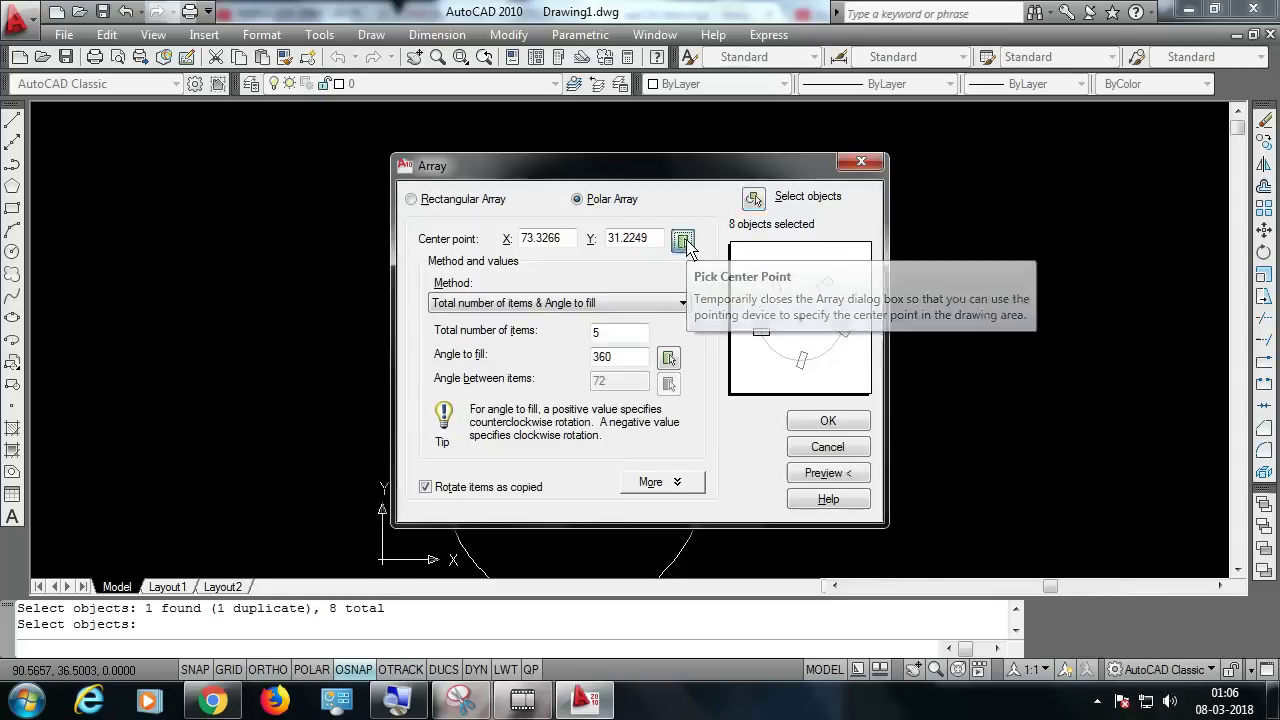
Centre the array on the flange centre, accept five copies over 360°, then view Chrome.
left_click(684, 242)
left_click(576, 485)
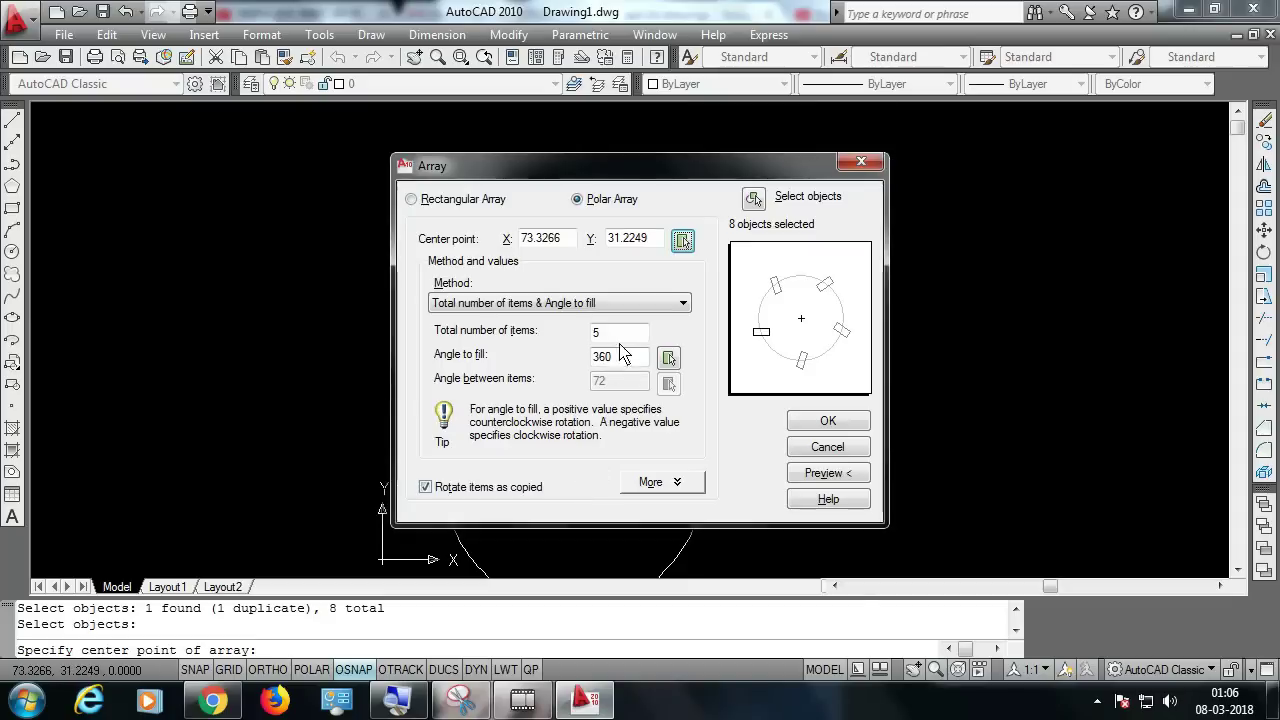
left_click(812, 478)
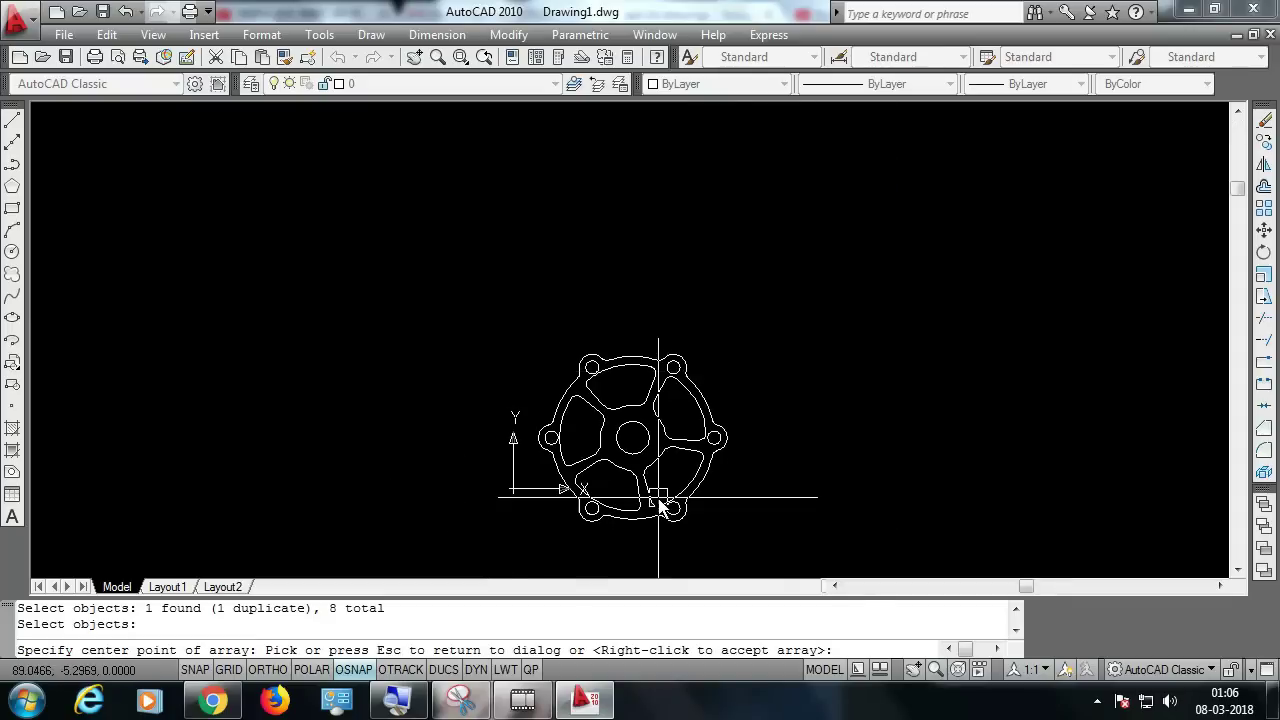
right_click(656, 514)
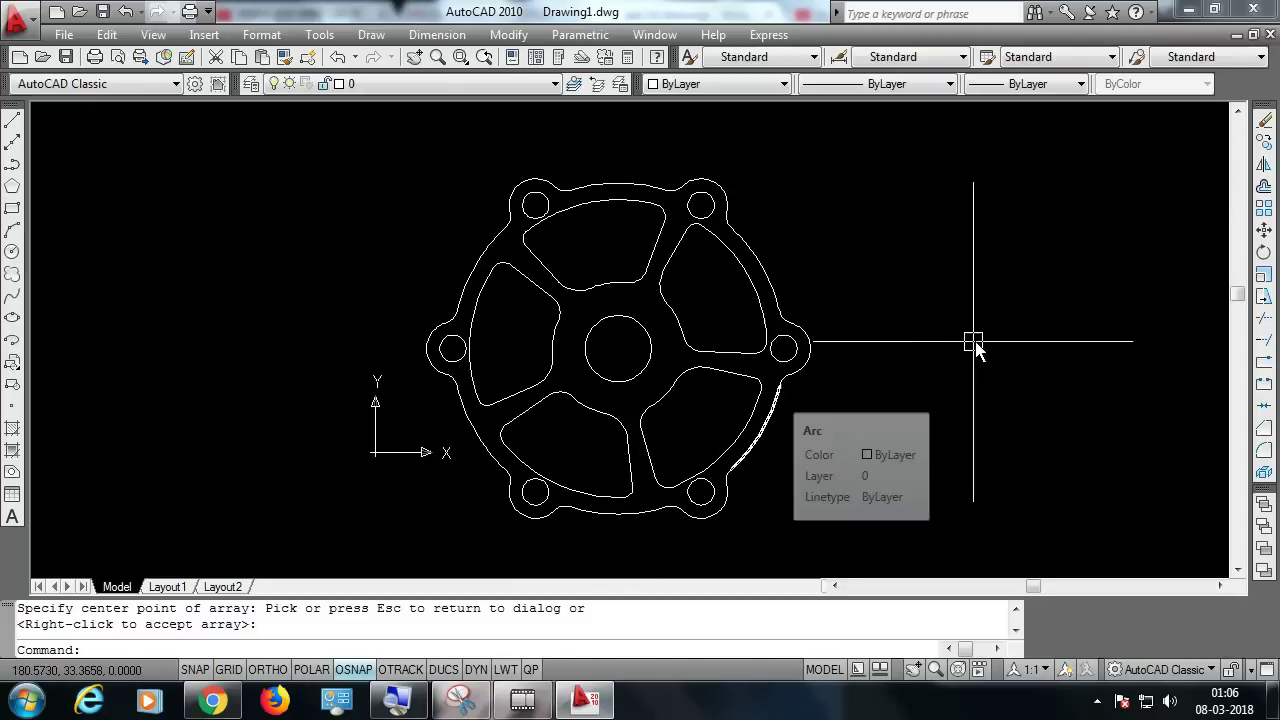
key("alt+Tab")
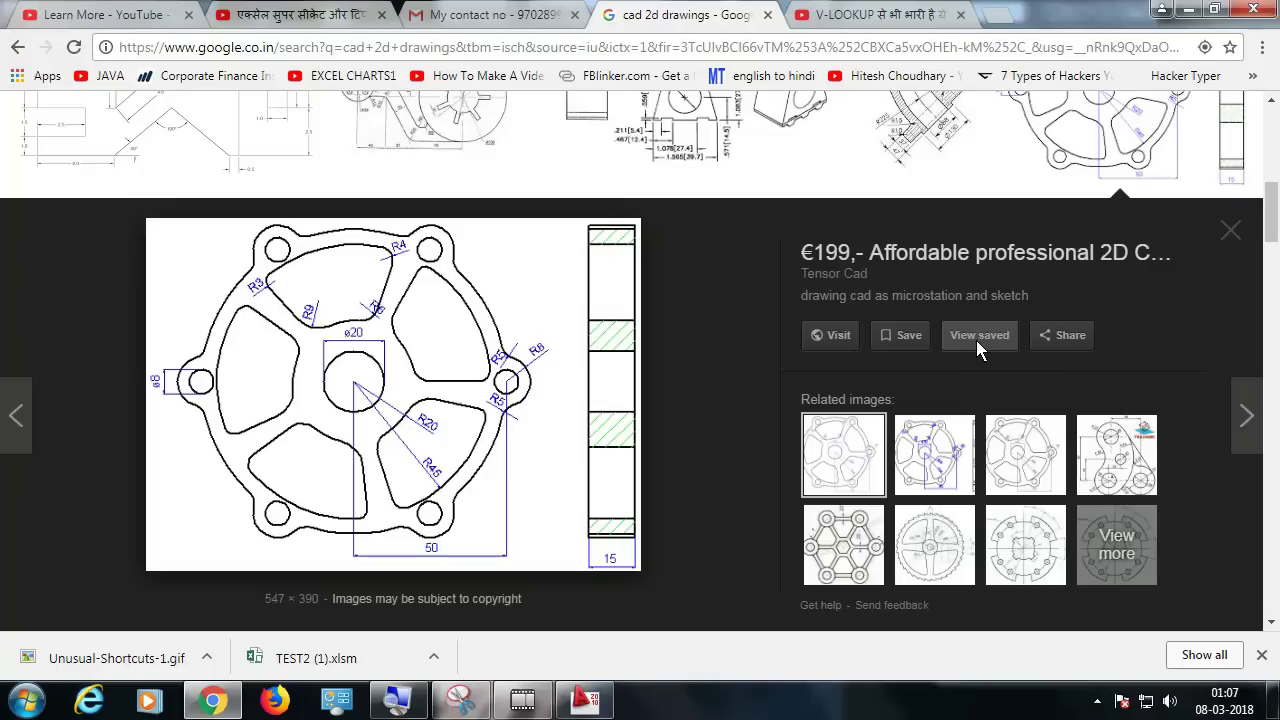
Back in AutoCAD, place an R10 radius dimension on the central hole using Dimension > Radius.
key("alt+Tab")
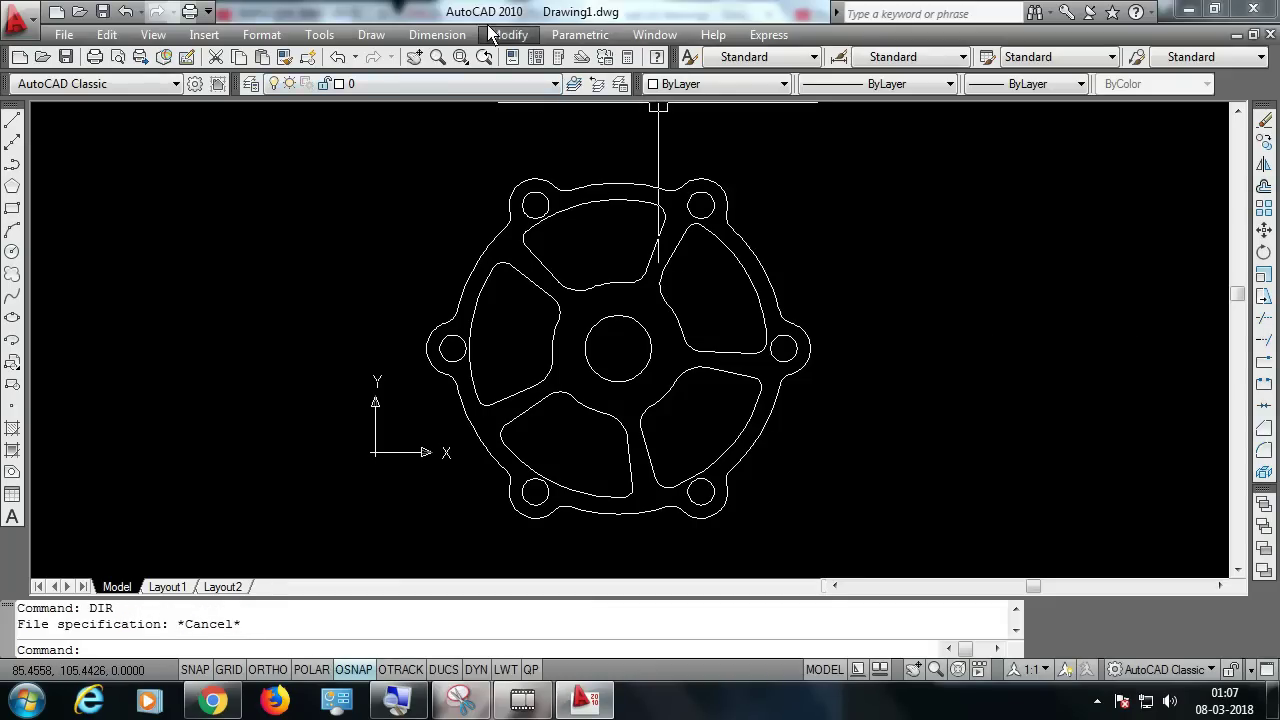
left_click(440, 34)
left_click(477, 188)
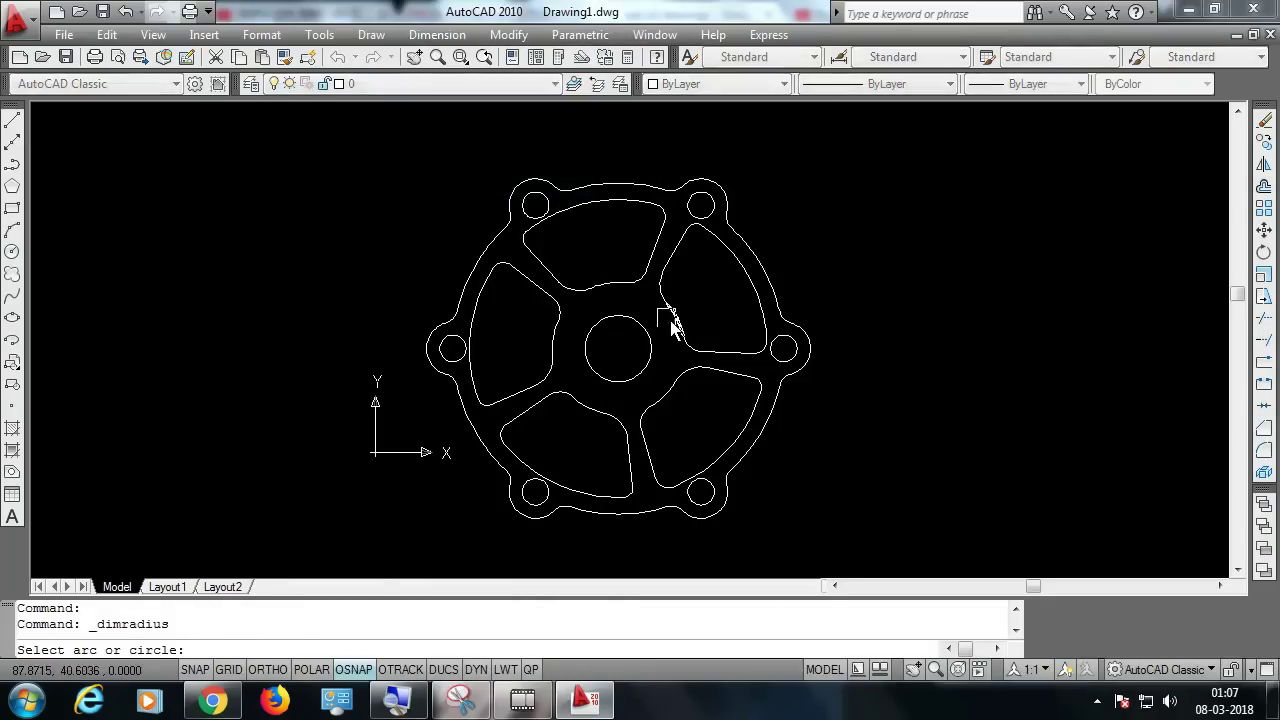
left_click(651, 356)
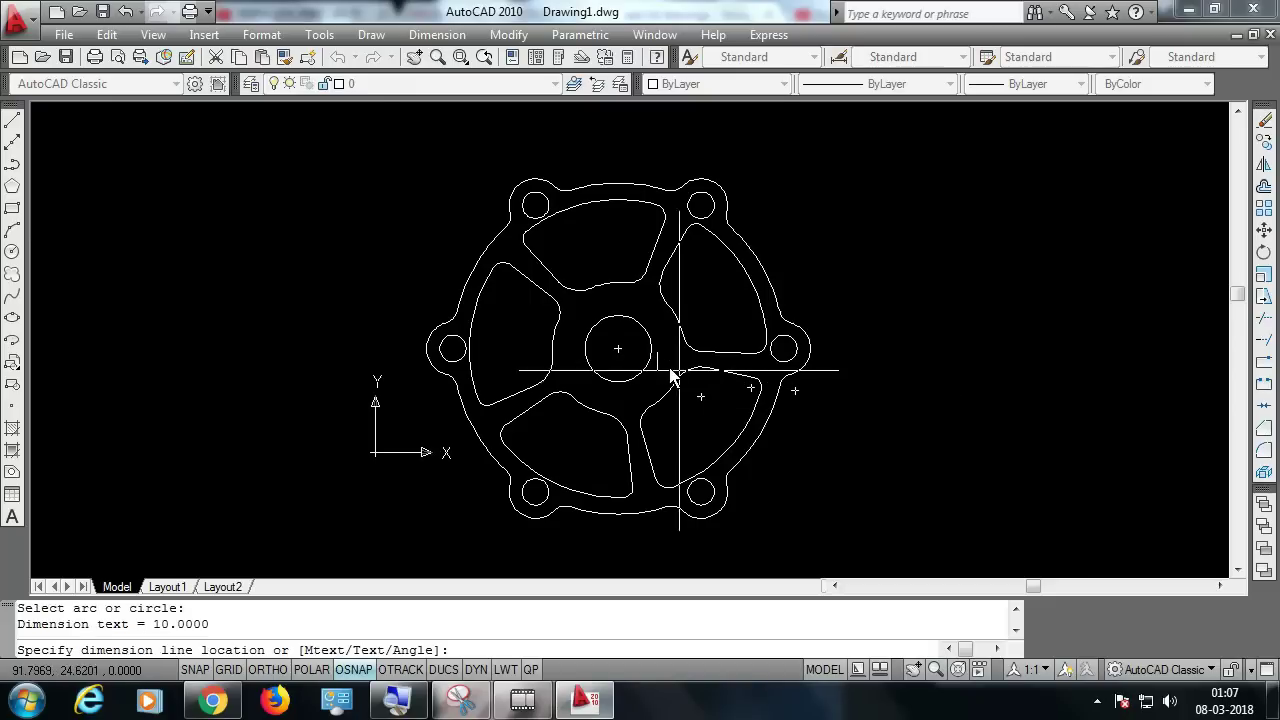
scroll(672, 376, "up", 4)
scroll(673, 384, "up", 3)
left_click(740, 392)
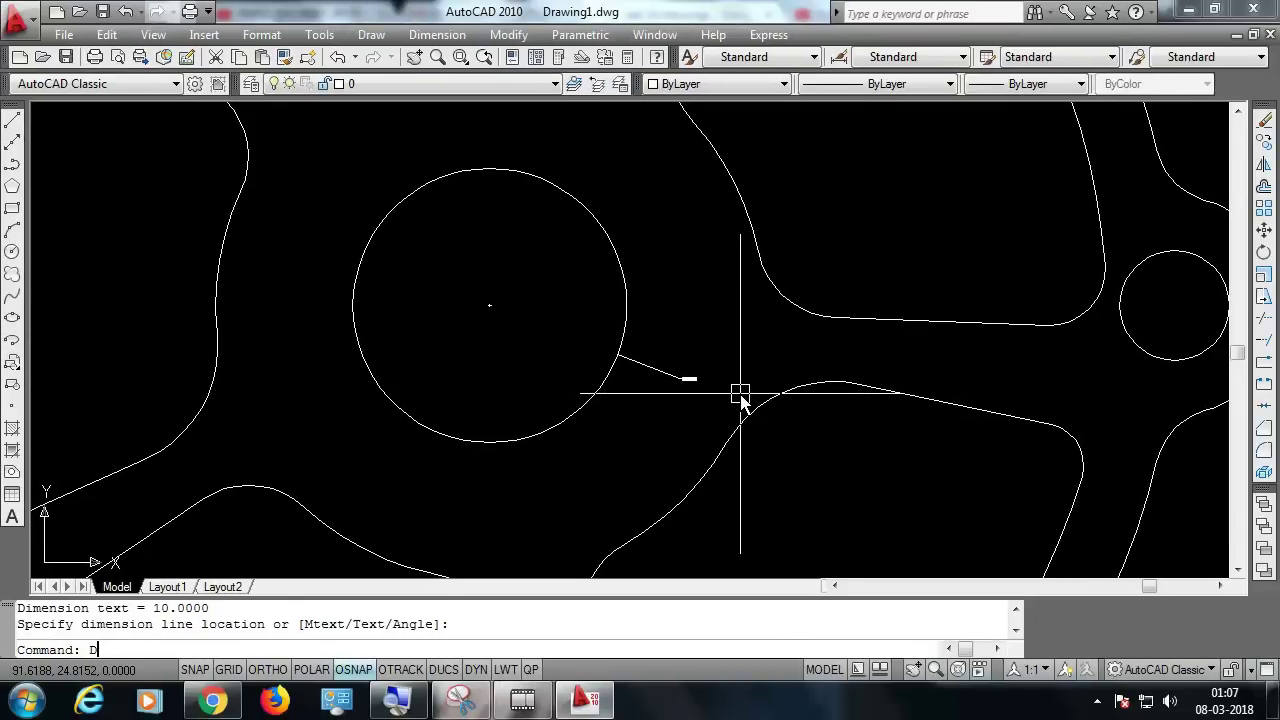
Change the Standard dimension style's arrow size to 1 and close the style manager.
key("Return")
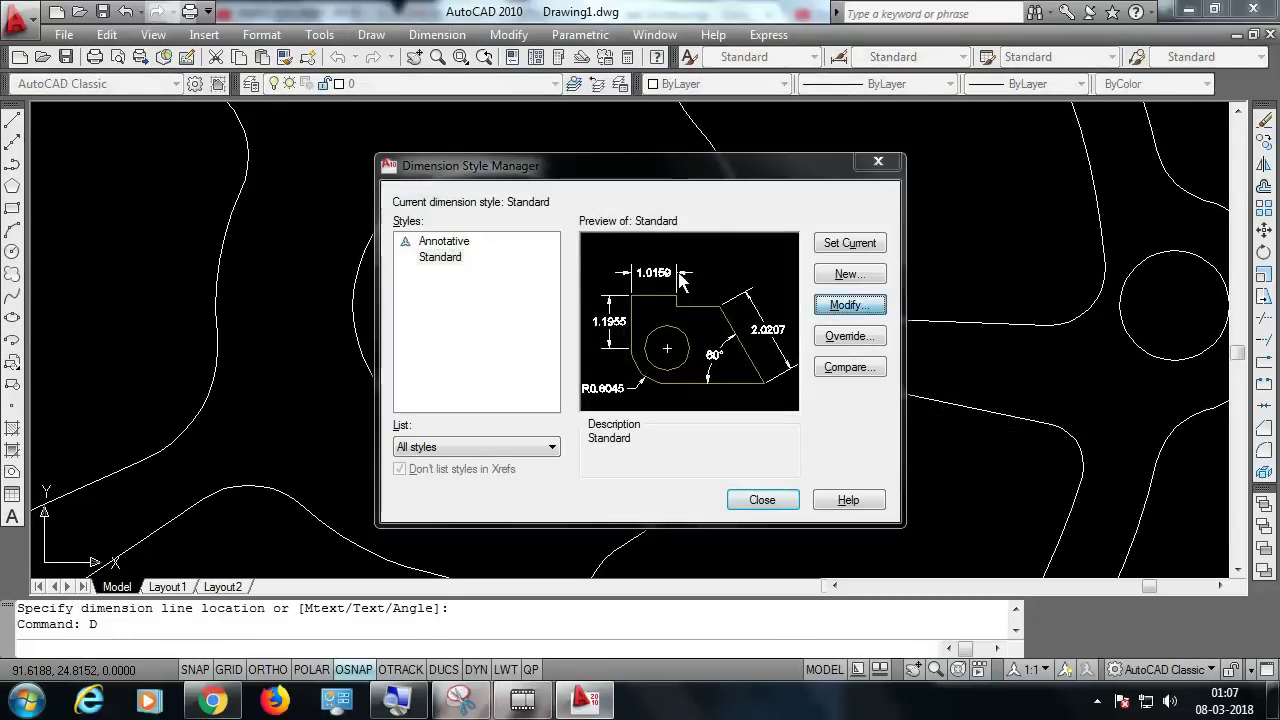
key("Return")
left_click(641, 224)
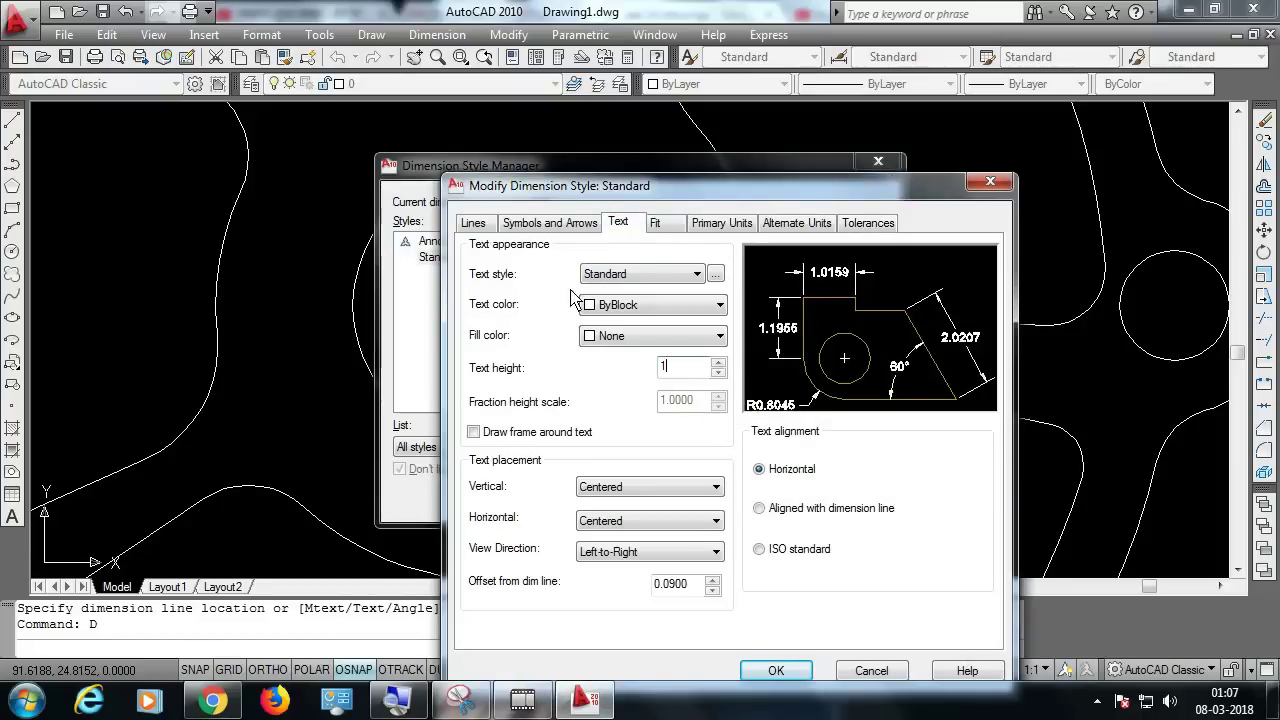
left_click(560, 226)
double_click(514, 432)
type("1")
left_click(777, 671)
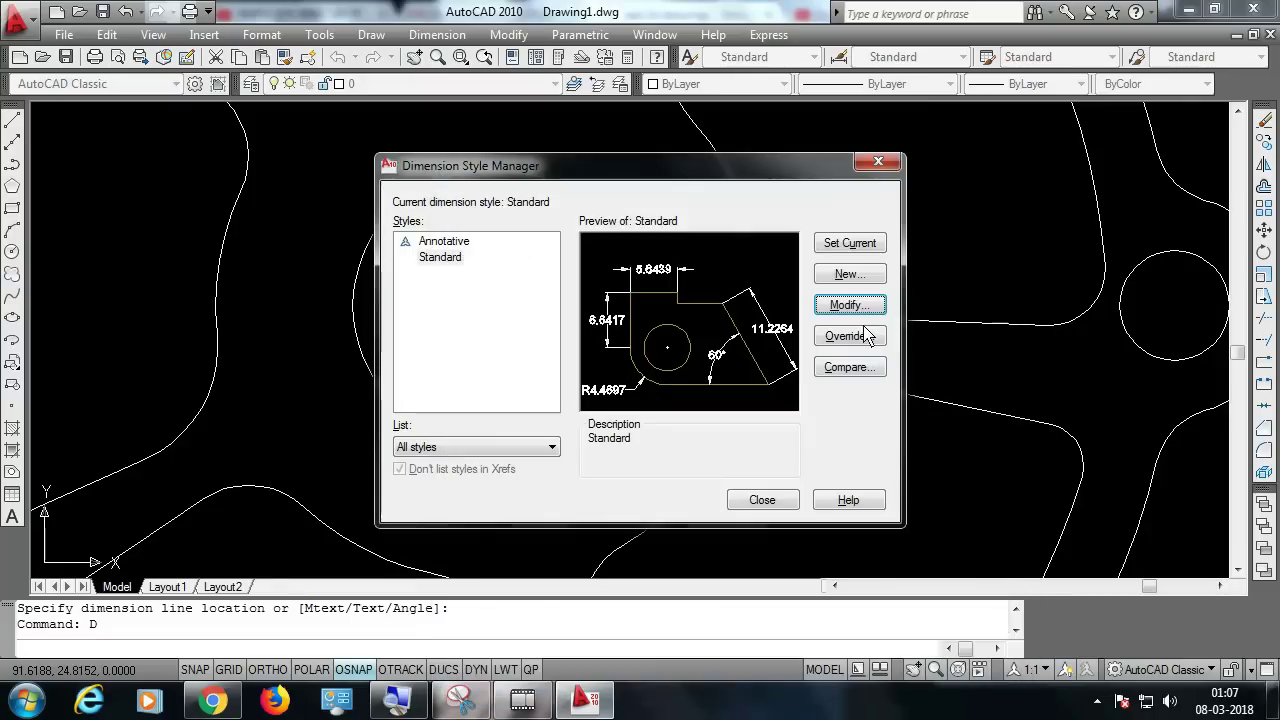
left_click(768, 500)
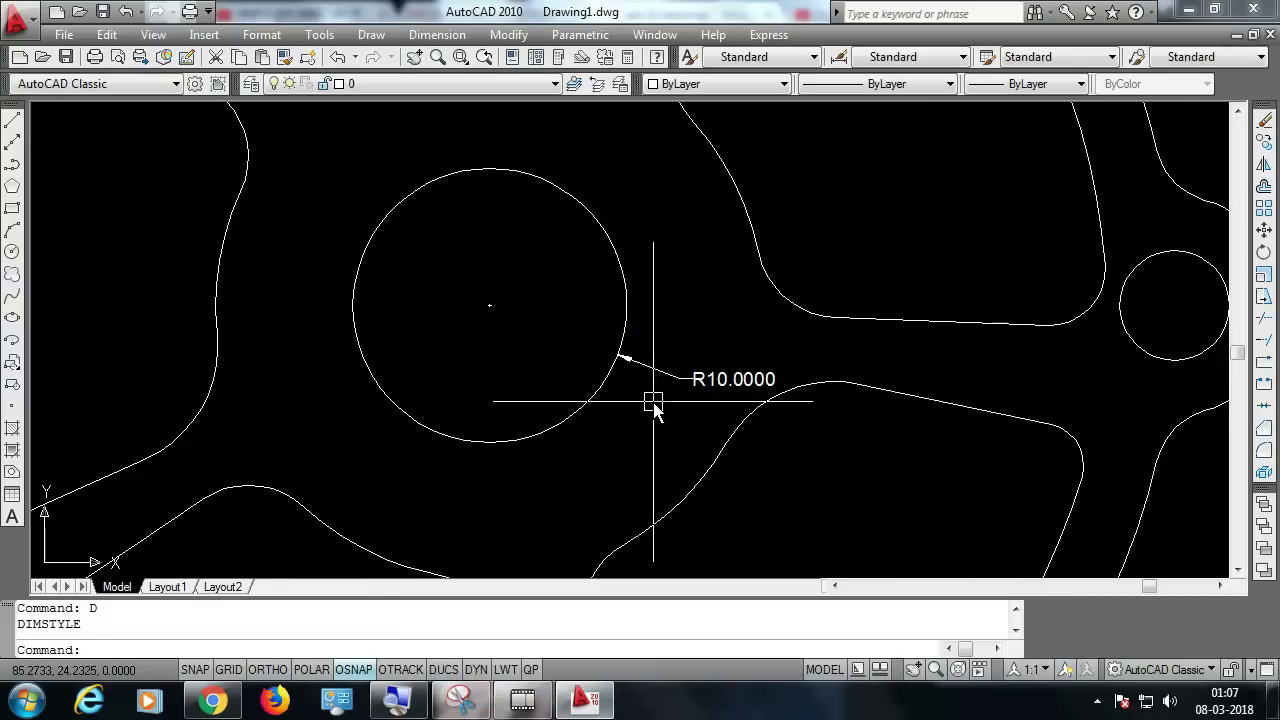
scroll(690, 405, "down", 2)
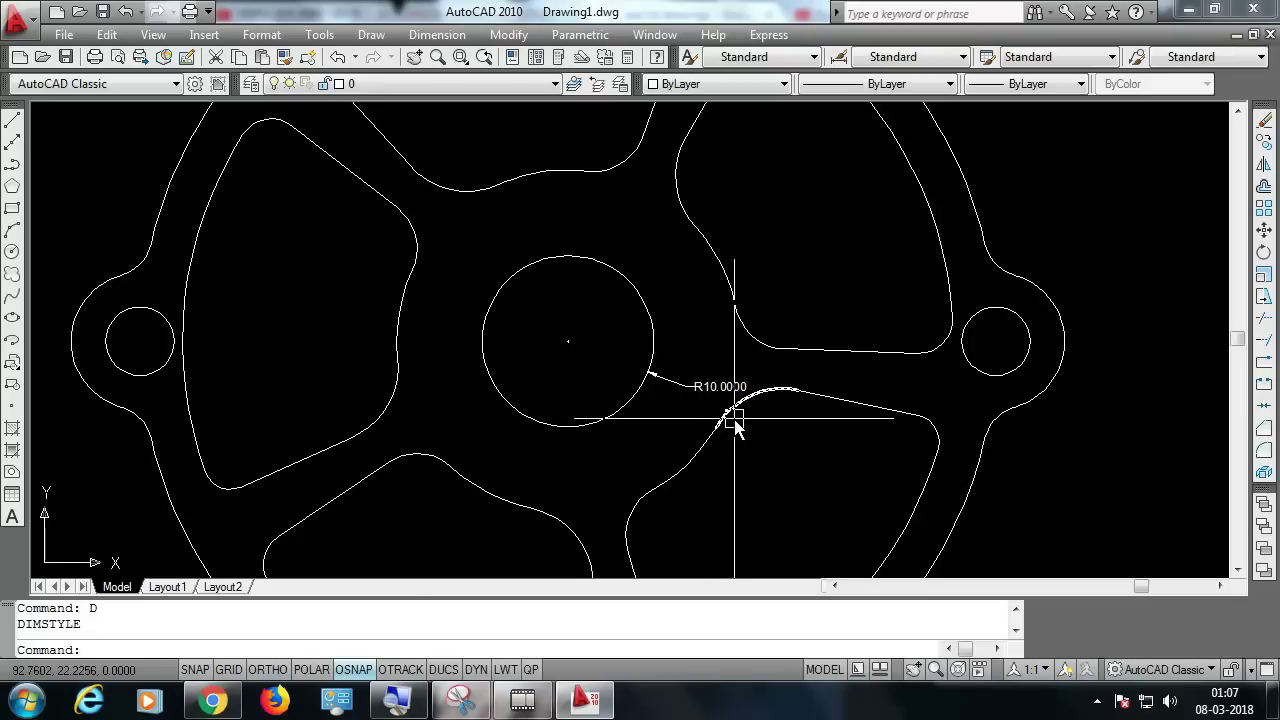
scroll(735, 425, "down", 1)
scroll(735, 420, "down", 1)
scroll(781, 462, "up", 1)
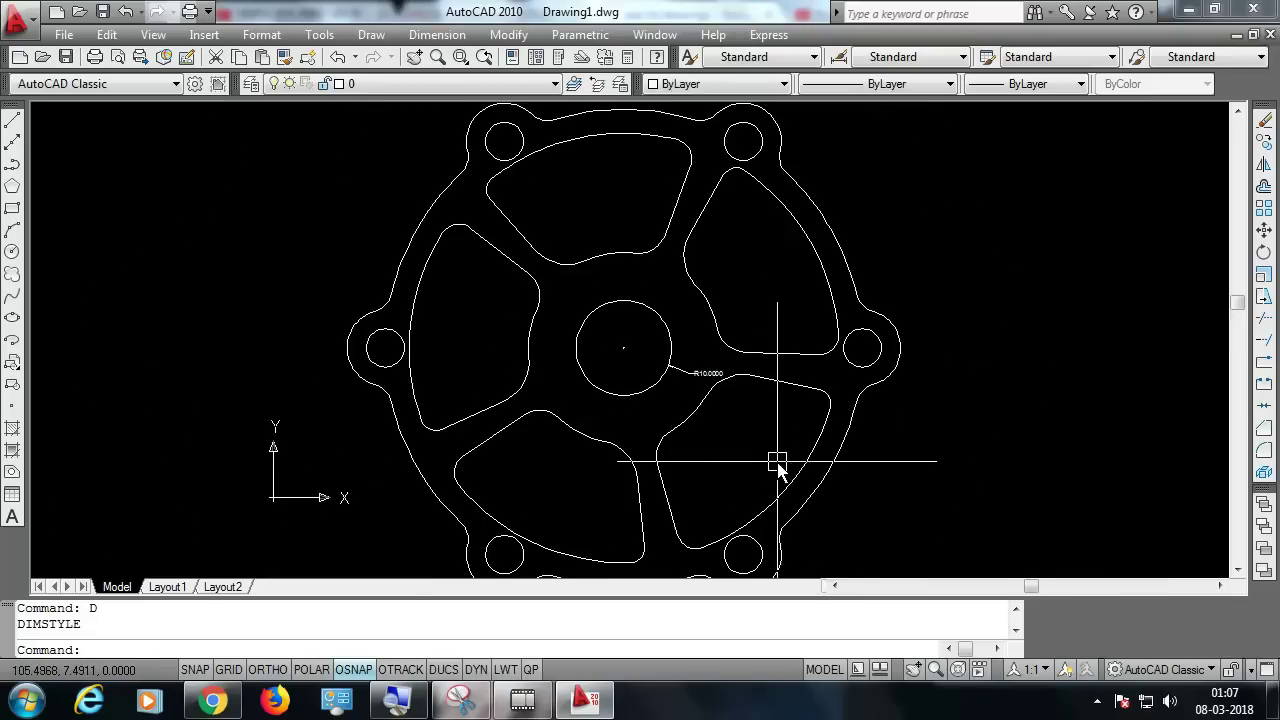
scroll(766, 395, "down", 2)
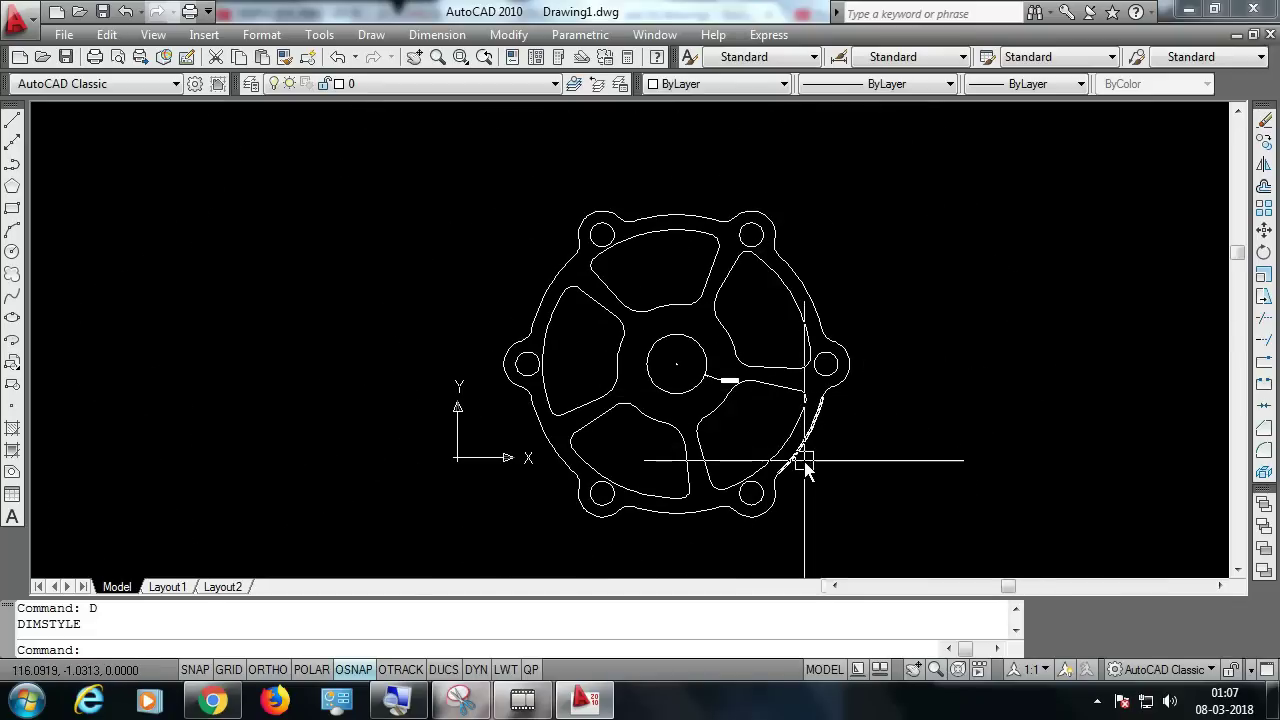
scroll(807, 465, "up", 2)
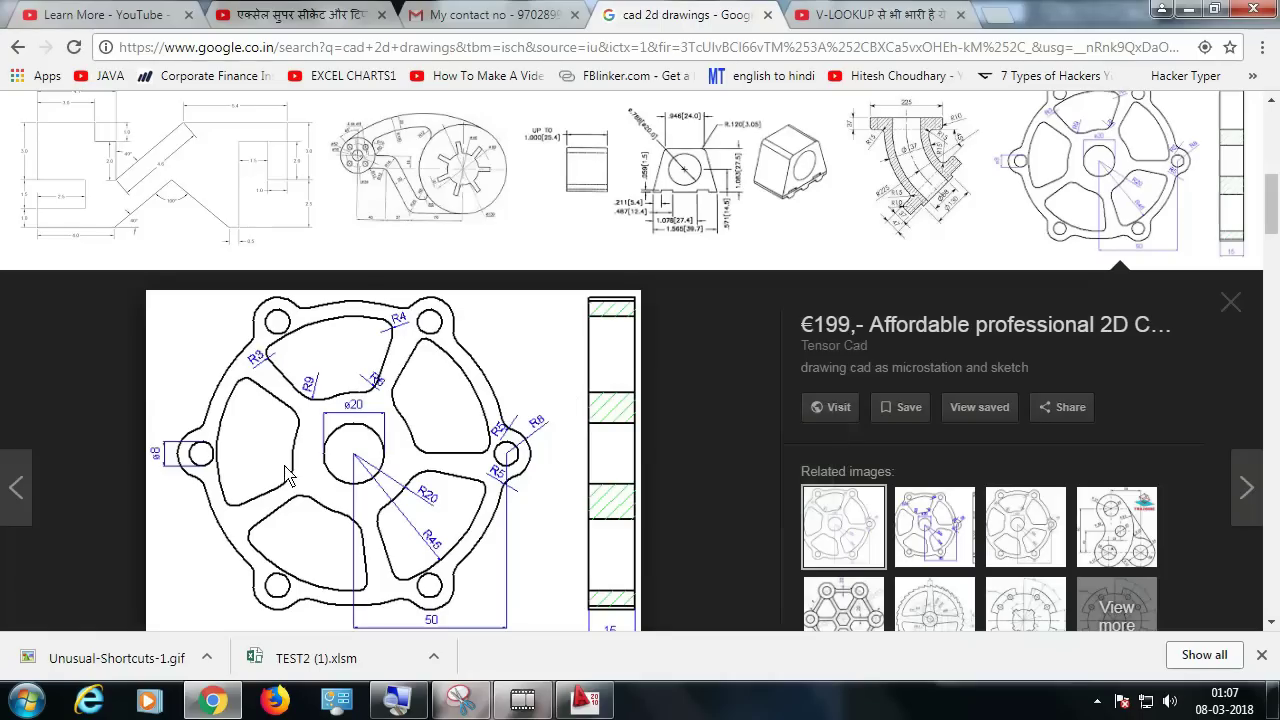
Open the enlarged preview of the flange drawing showing its R45, R20 and ø20 dimensions.
scroll(335, 470, "up", 5)
scroll(250, 225, "up", 5)
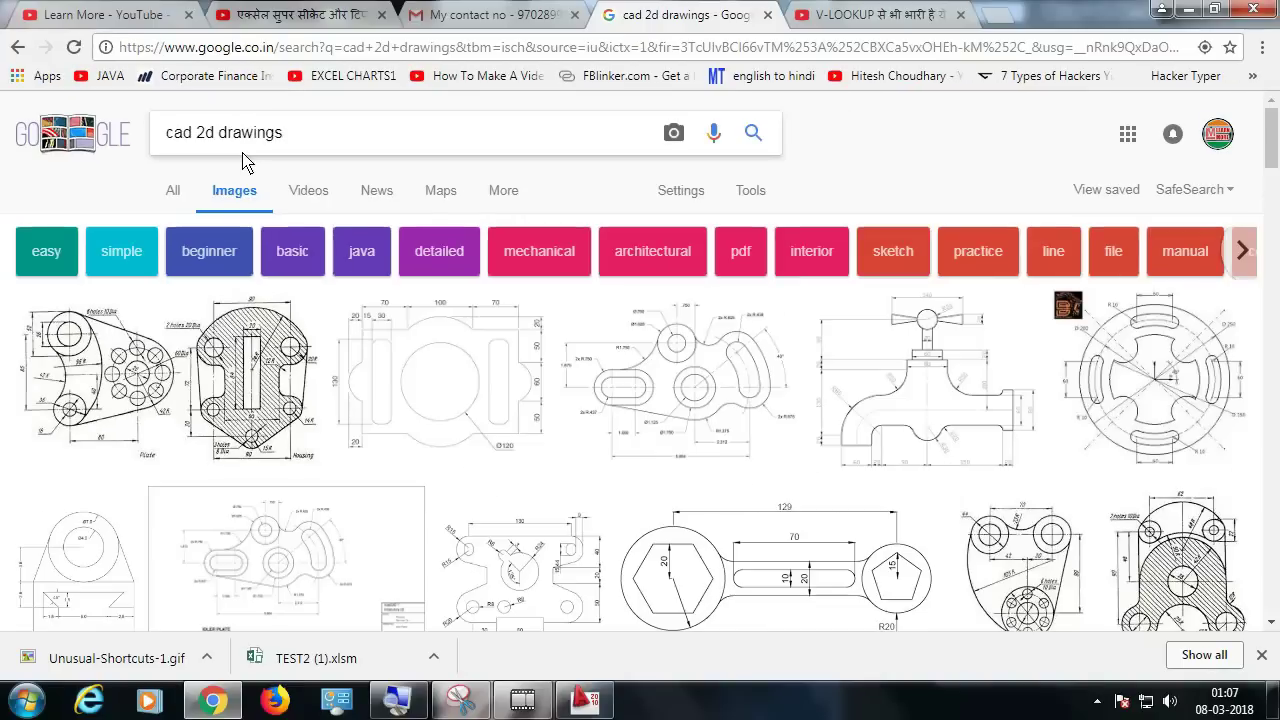
scroll(300, 300, "down", 1)
left_click(1160, 430)
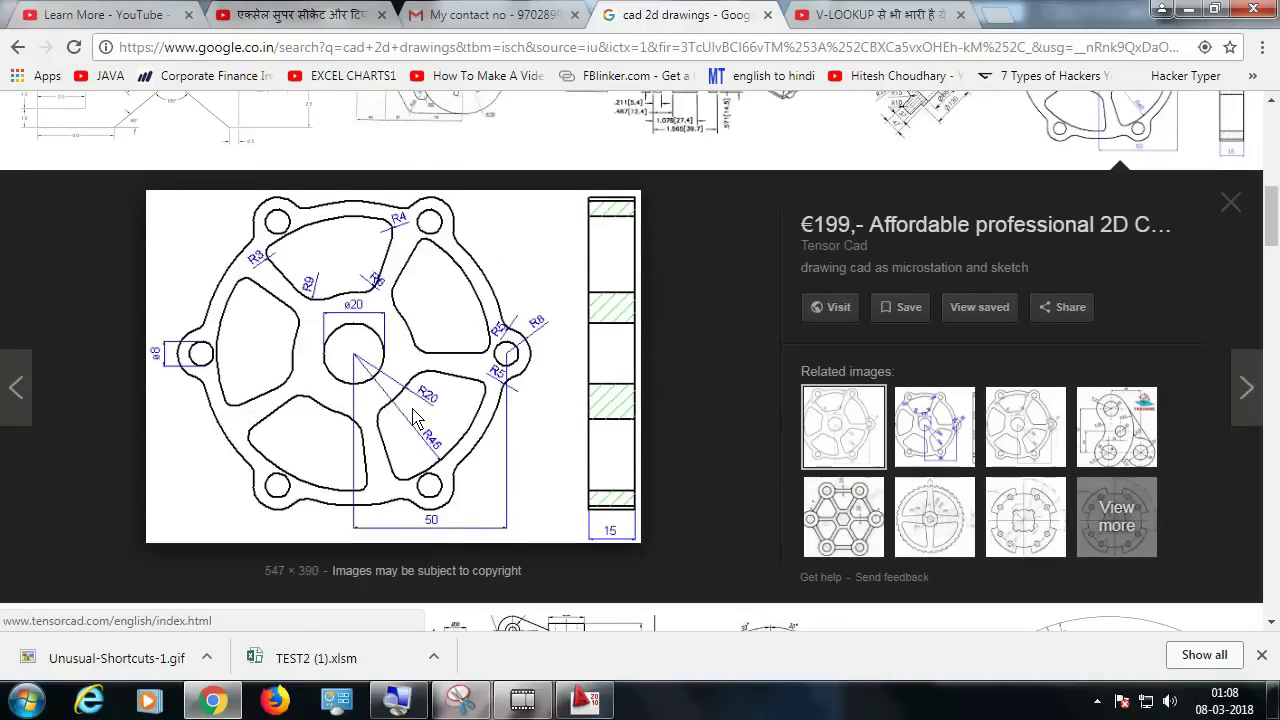
Switch back to AutoCAD's Drawing1 showing the finished flange.
key("alt+Tab")
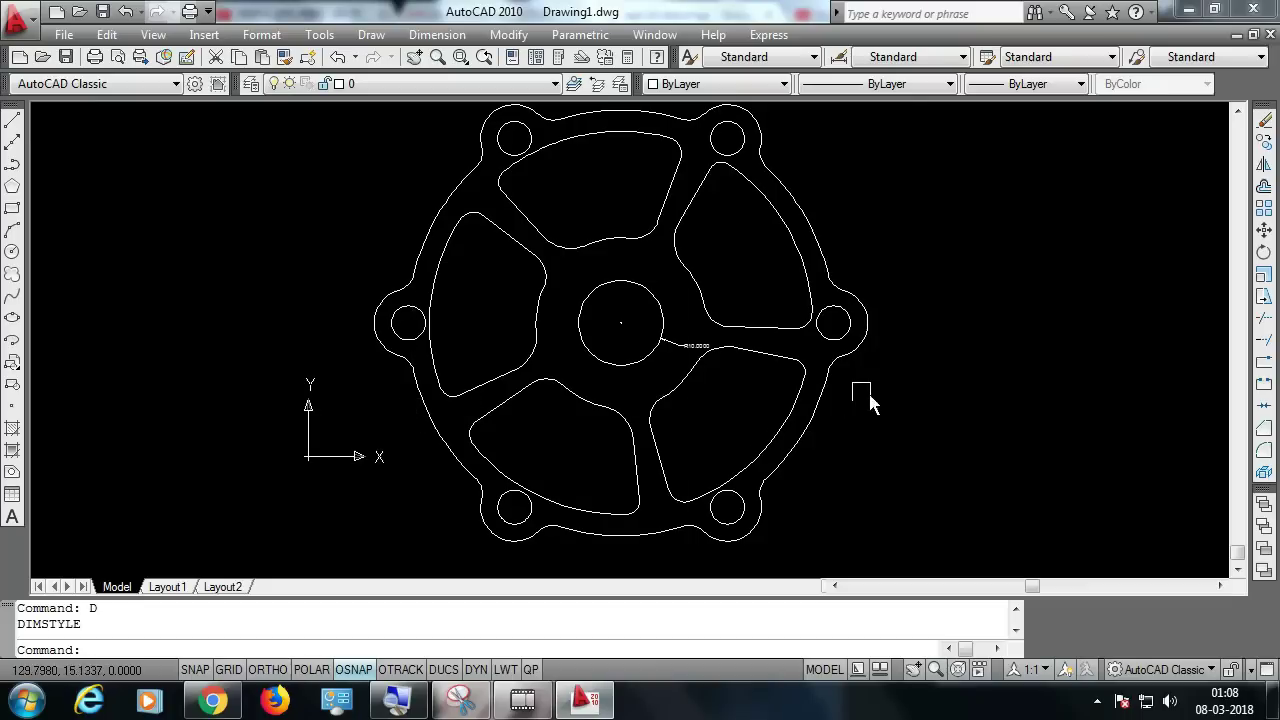